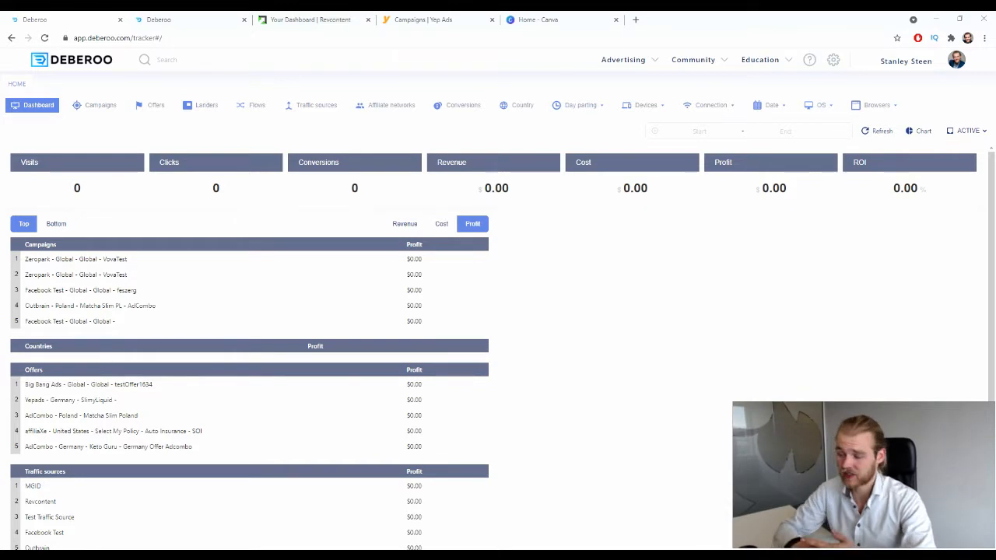
- Open the tracker's affiliate networks list, switch to Yep Ads and check the SlimyLiquid campaign's offer name and target countries
left_click(382, 110)
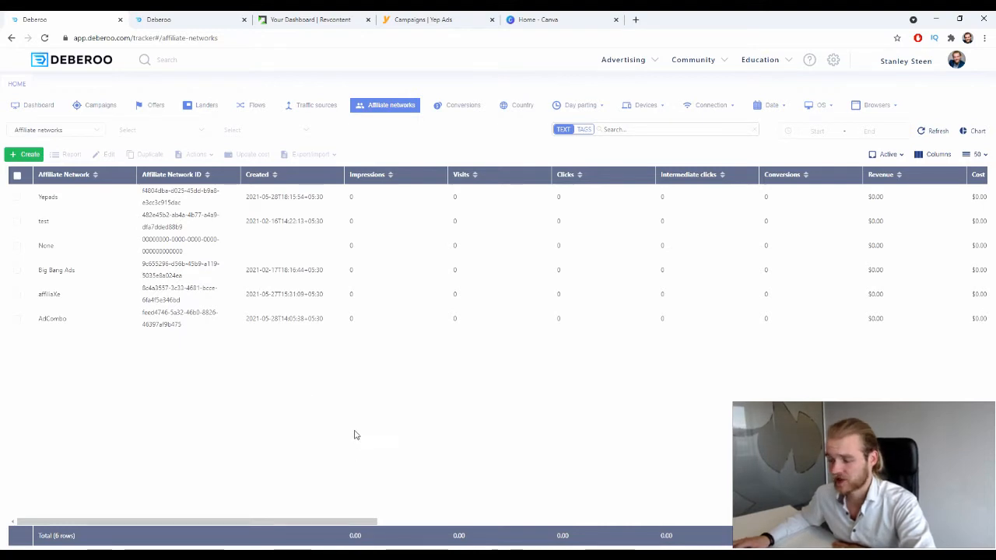
left_click(452, 21)
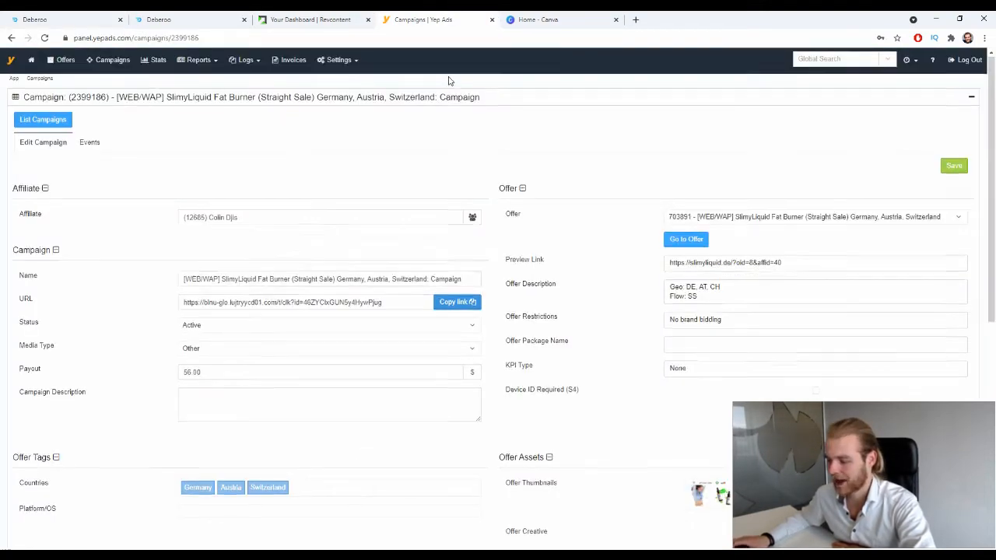
scroll(443, 86, "down", 3)
scroll(402, 102, "up", 3)
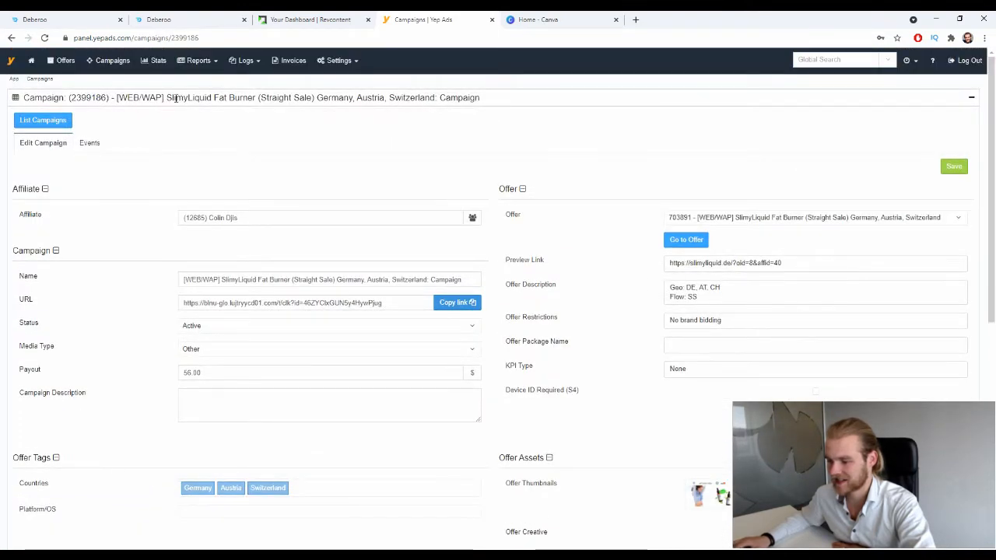
left_click_drag(173, 98, 392, 104)
left_click(312, 94)
left_click(336, 100)
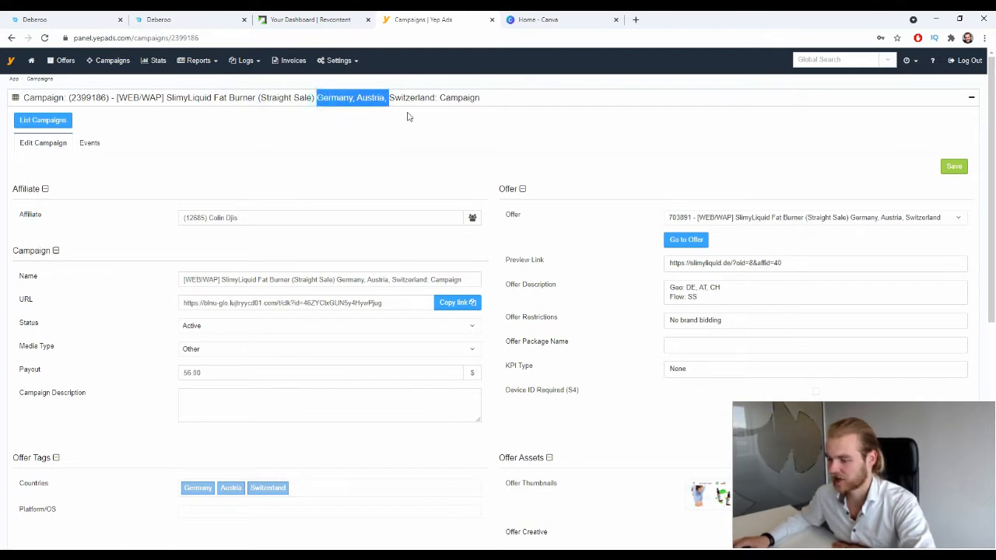
left_click(409, 123)
- Look through the SlimyLiquid campaign's payout, offer tags, offer assets, postback and campaign cap settings
scroll(408, 125, "down", 2)
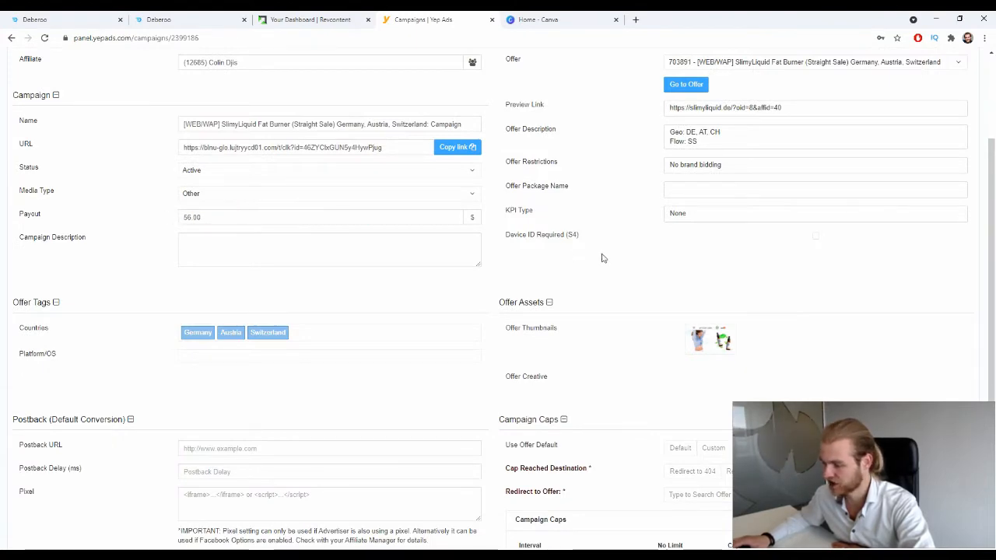
scroll(544, 264, "down", 4)
scroll(529, 258, "up", 2)
scroll(592, 269, "up", 1)
mouse_move(691, 250)
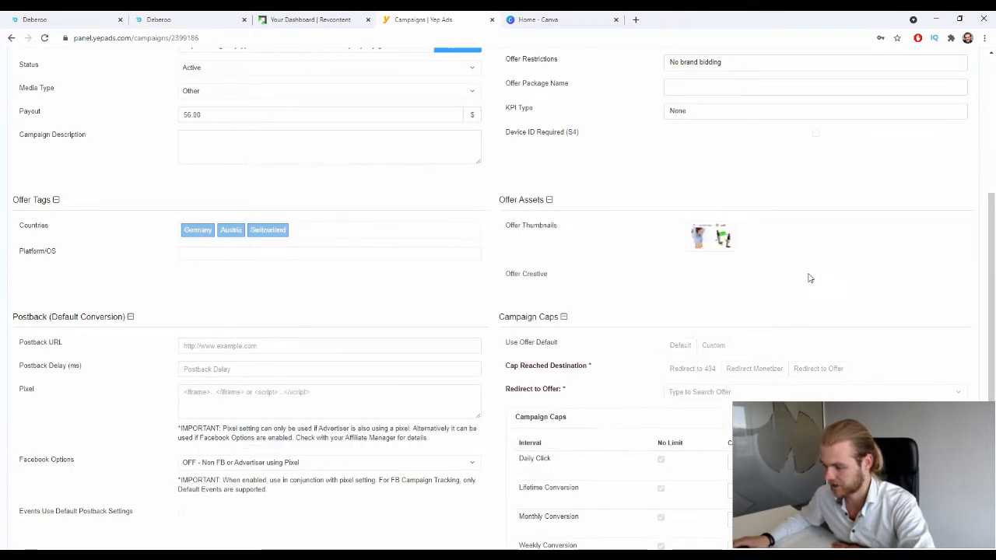
scroll(807, 277, "down", 2)
scroll(802, 280, "up", 5)
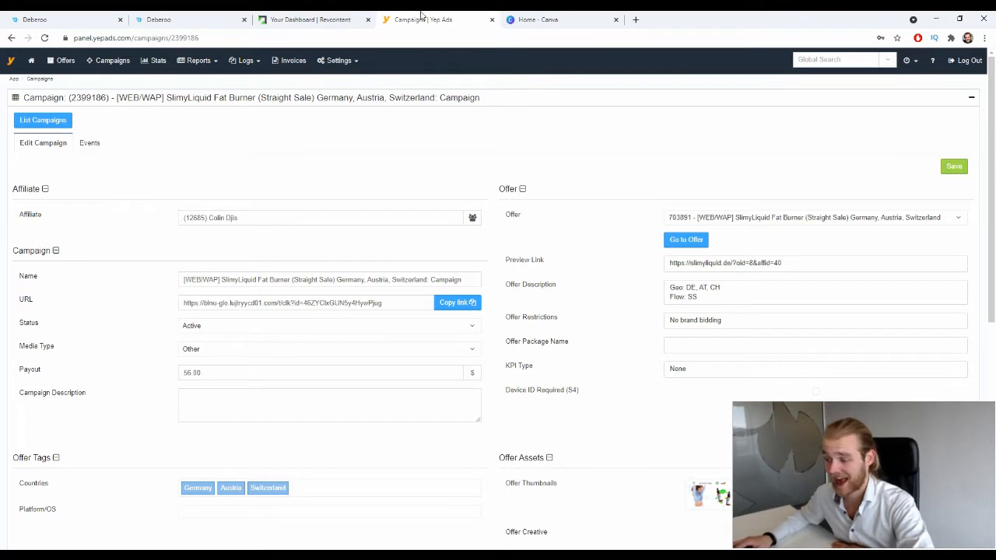
- Switch back to Deberoo, open the predefined Yepads affiliate network template, inspect its workspace choices and tracking parameters, and close it
left_click(47, 20)
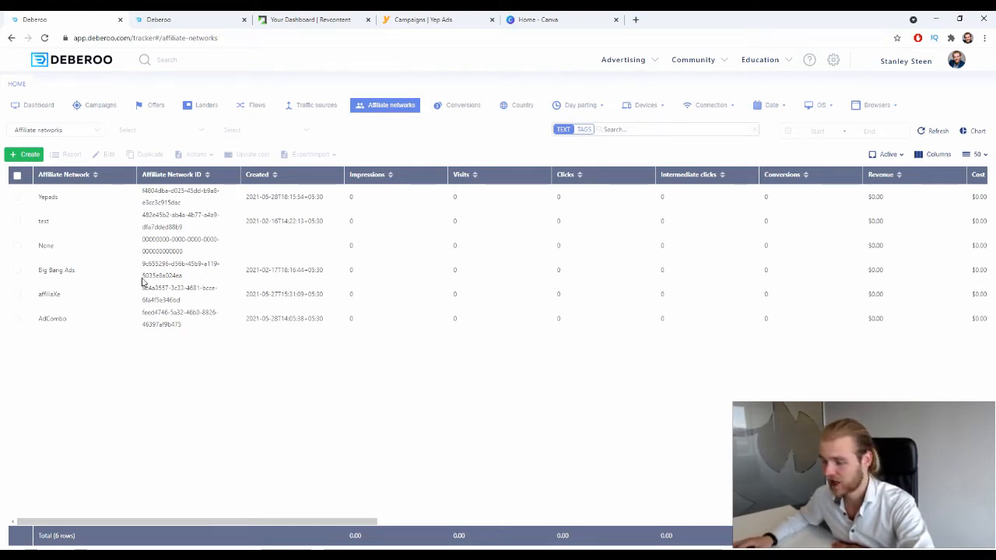
left_click(29, 155)
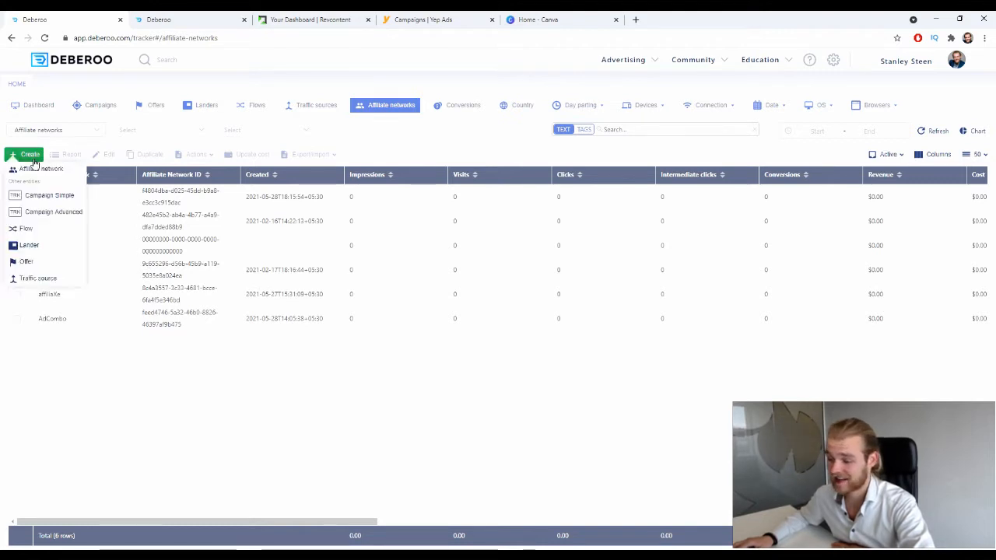
left_click(39, 168)
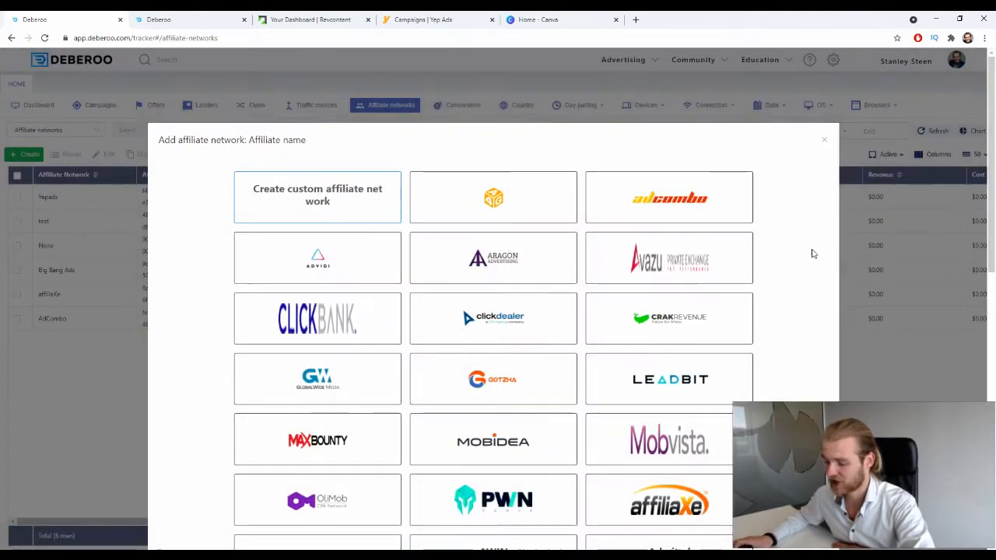
scroll(811, 251, "down", 10)
left_click(352, 446)
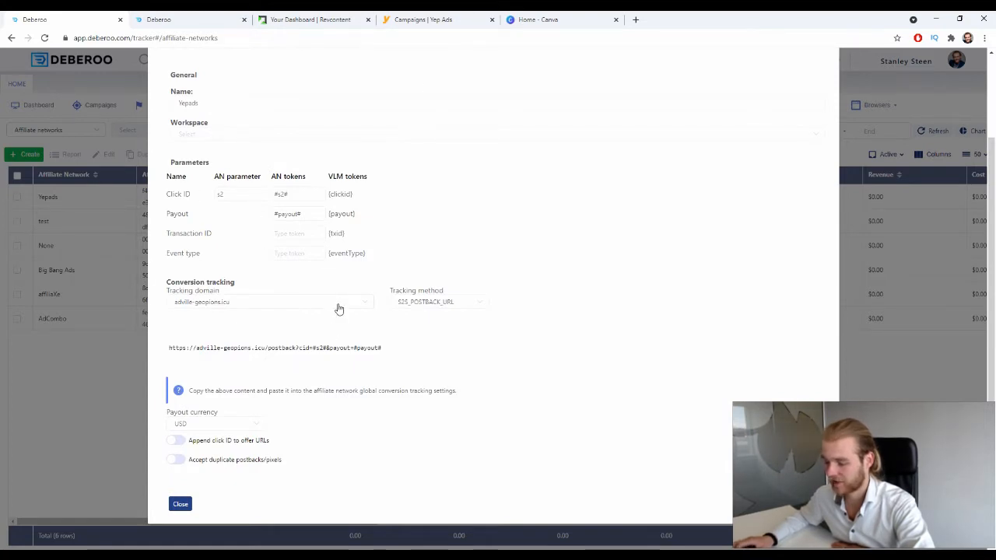
left_click(218, 133)
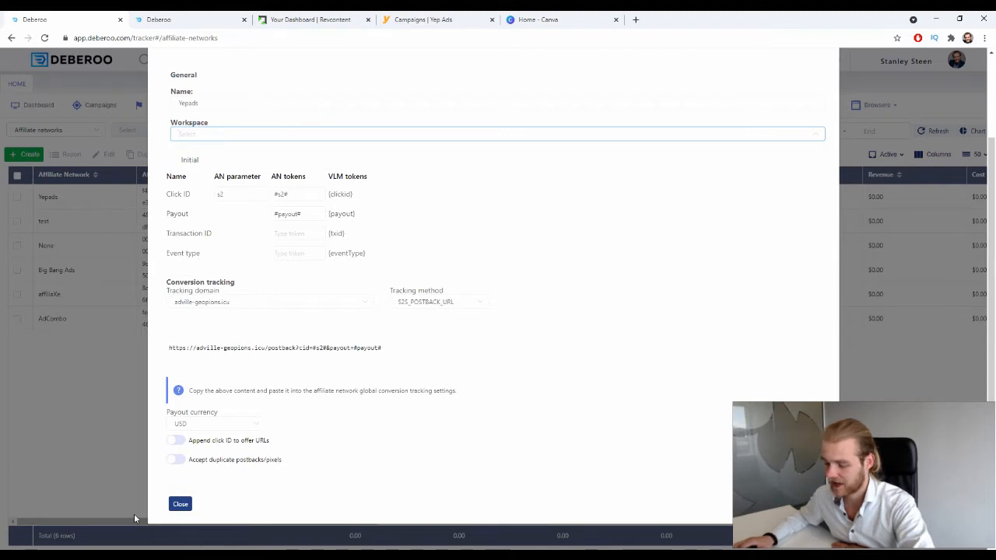
left_click(180, 504)
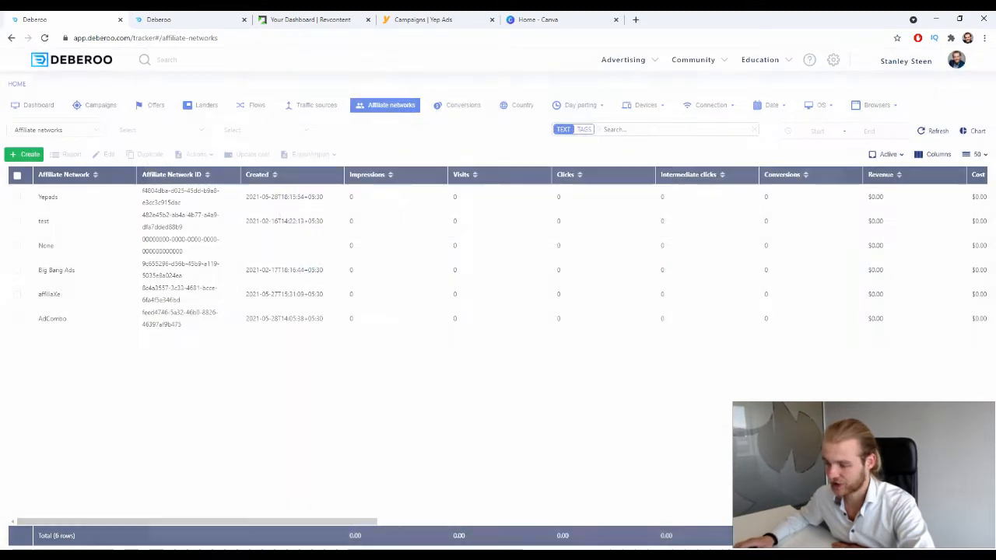
- Open the predefined Revcontent template for a new traffic source, review its workspace and parameter settings, and close it
left_click(315, 105)
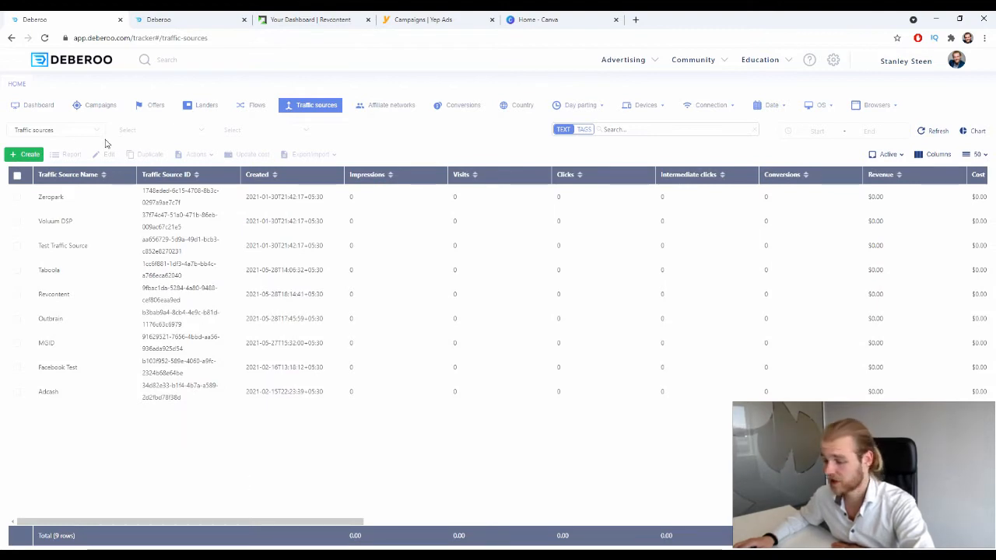
left_click(23, 154)
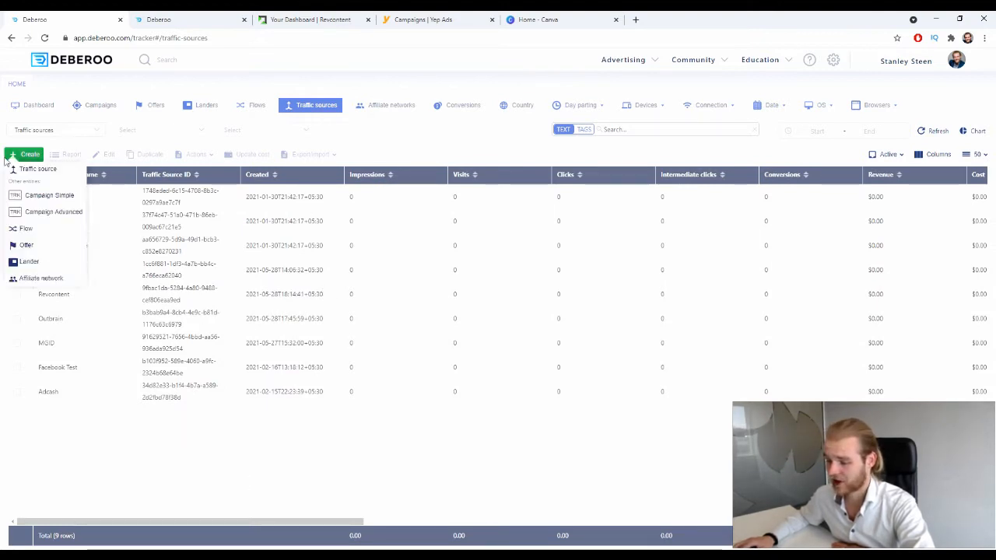
left_click(35, 169)
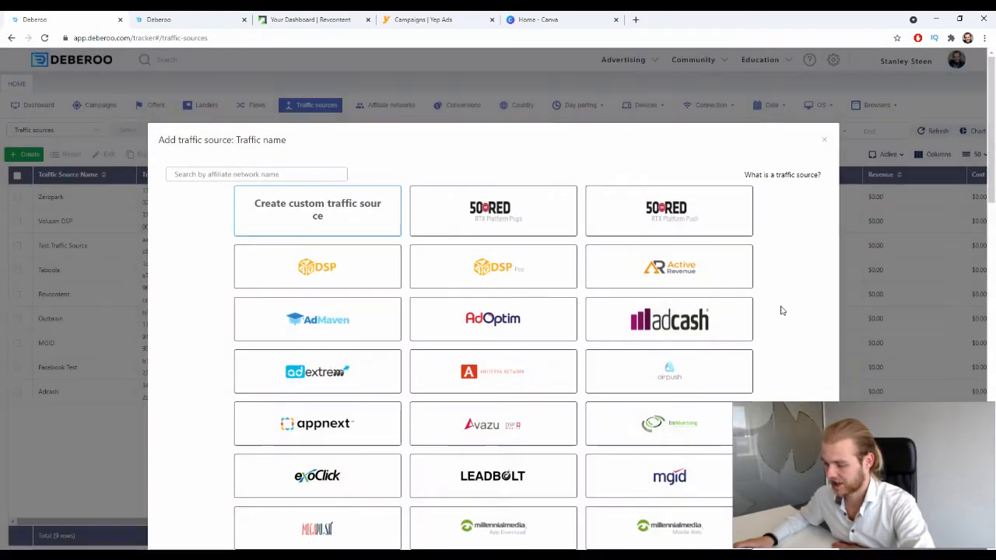
scroll(521, 314, "down", 5)
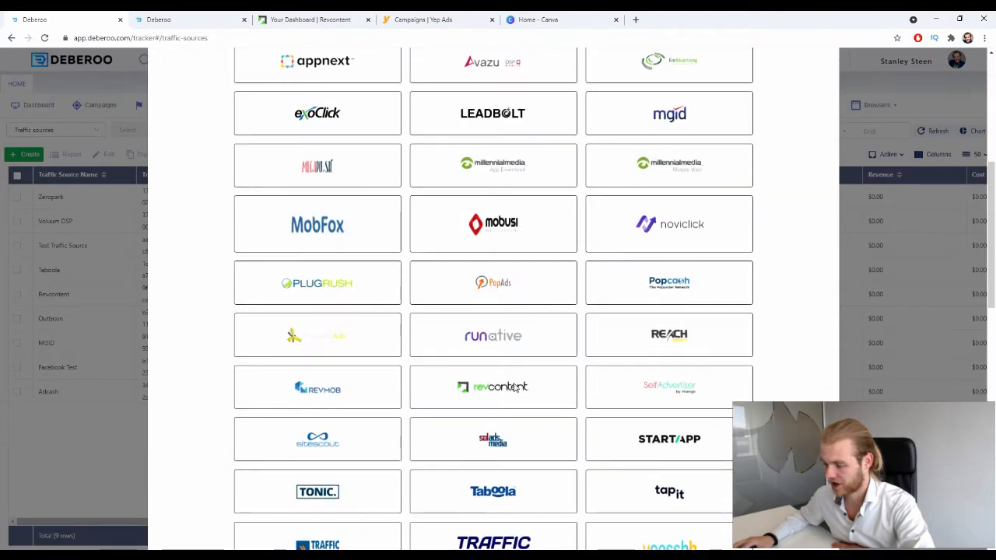
scroll(684, 381, "down", 9)
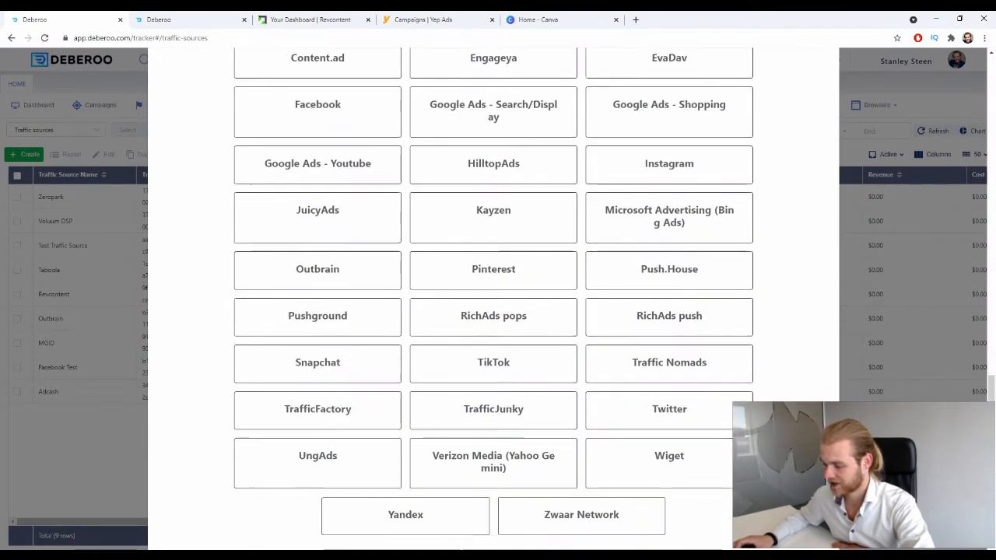
scroll(794, 483, "down", 1)
left_click(807, 504)
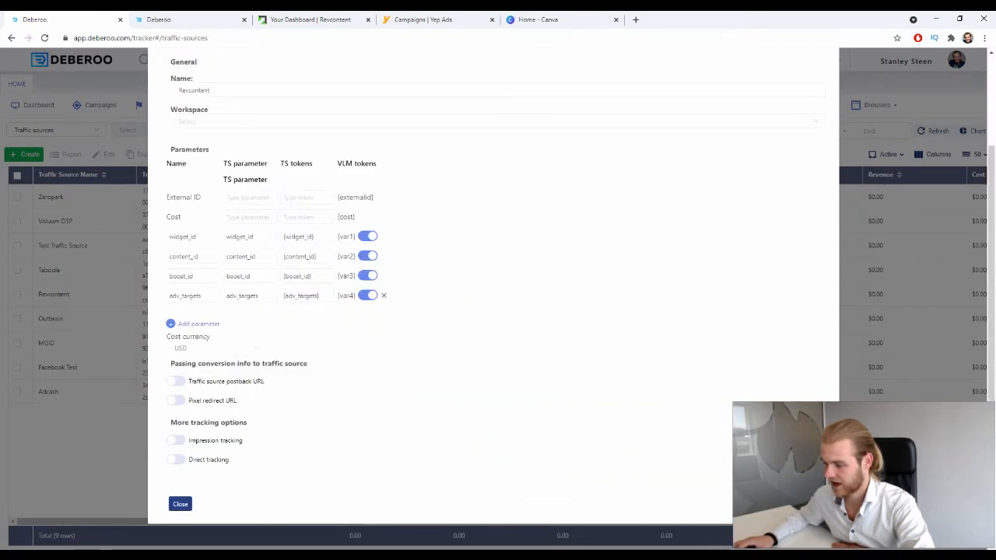
left_click(298, 124)
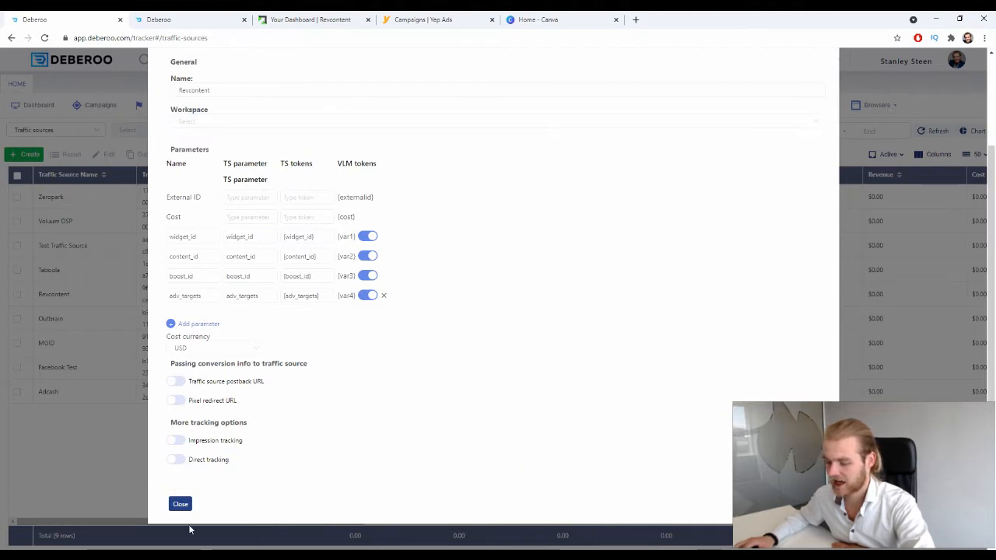
left_click(181, 505)
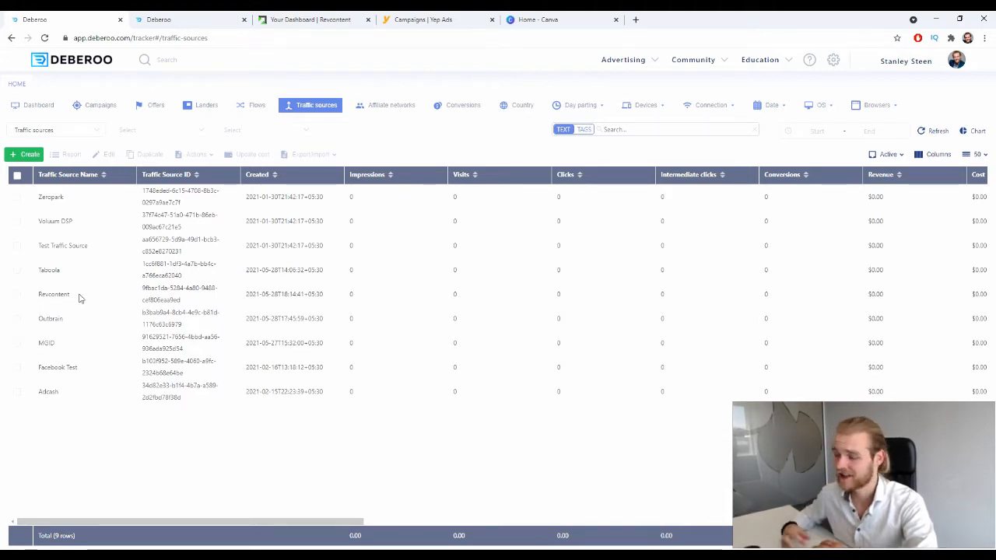
- Start a new offer with workspace Initial, affiliate network Yepads and country tag Germany
left_click(157, 107)
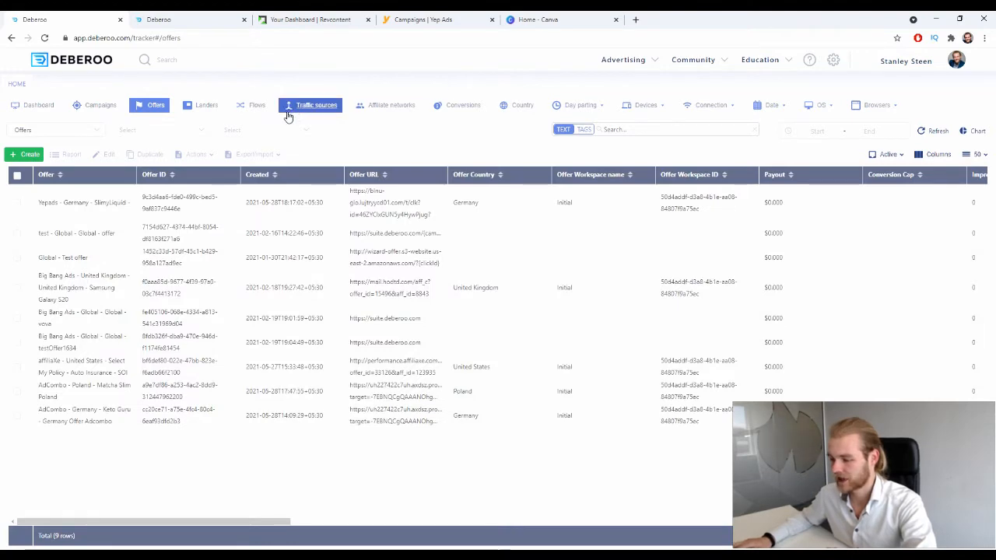
left_click(25, 154)
left_click(28, 169)
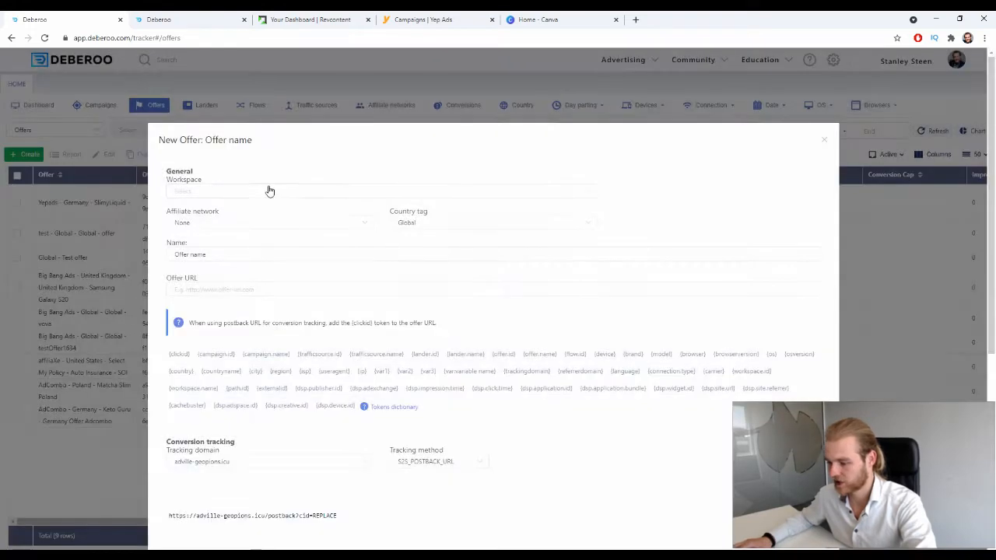
left_click(268, 191)
left_click(189, 221)
left_click(229, 226)
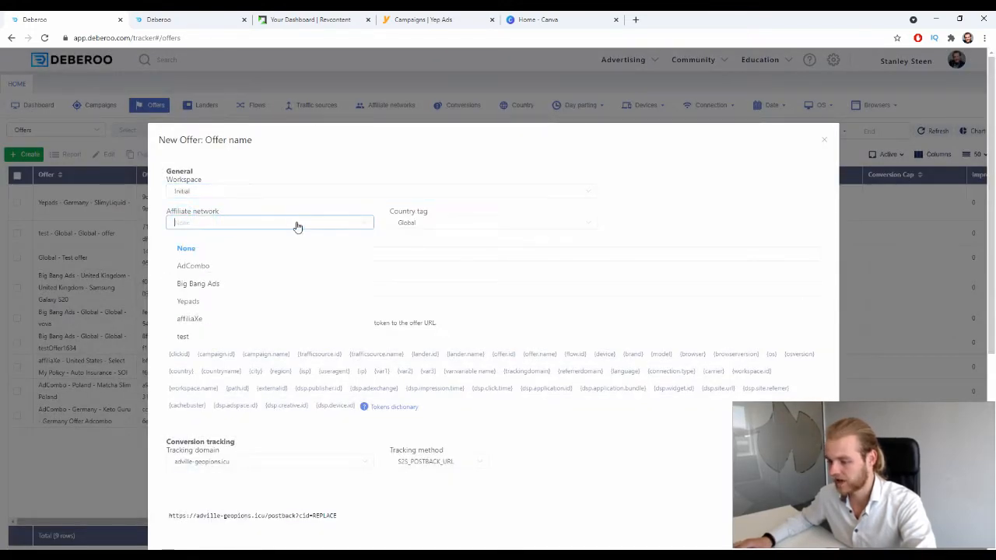
left_click(232, 302)
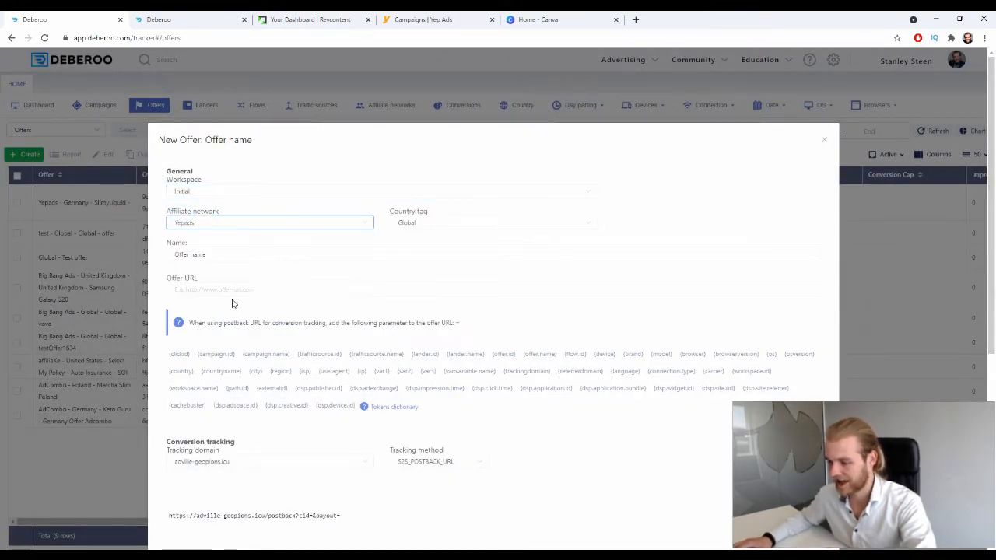
left_click(429, 226)
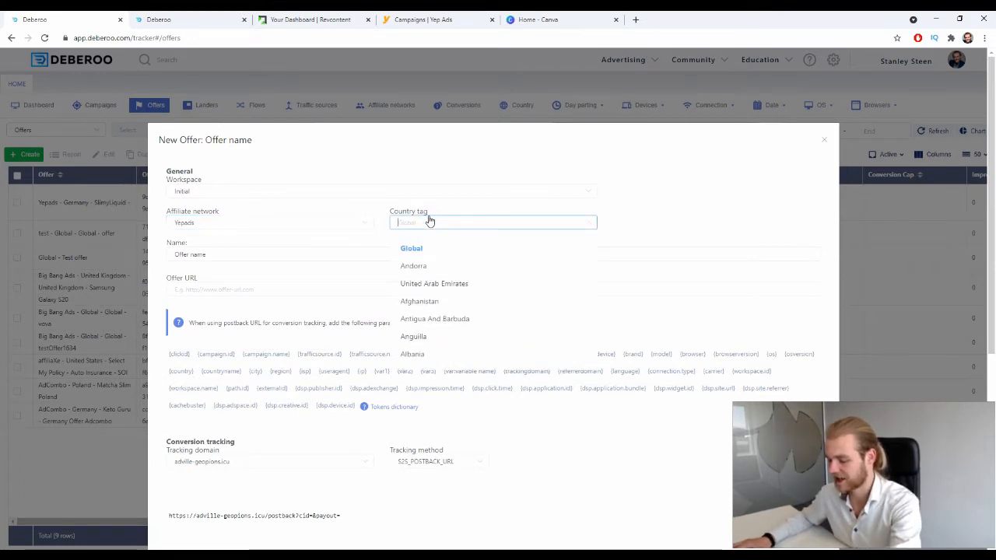
type("ger")
left_click(429, 248)
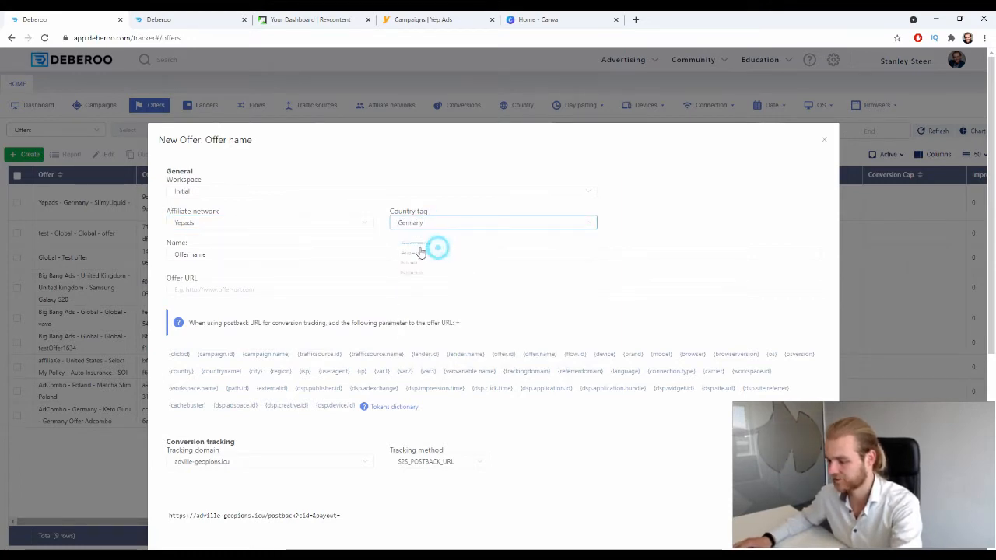
- Name the new offer "SlimyLiquid Offer"
left_click(252, 256)
type("SlimyLiquid - Y")
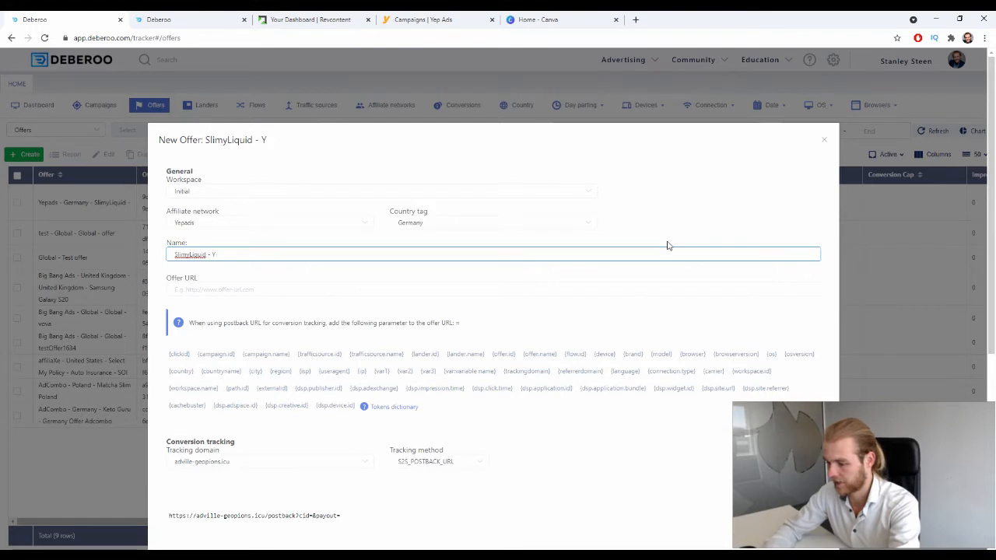
key("BackSpace")
key("BackSpace")
key("BackSpace")
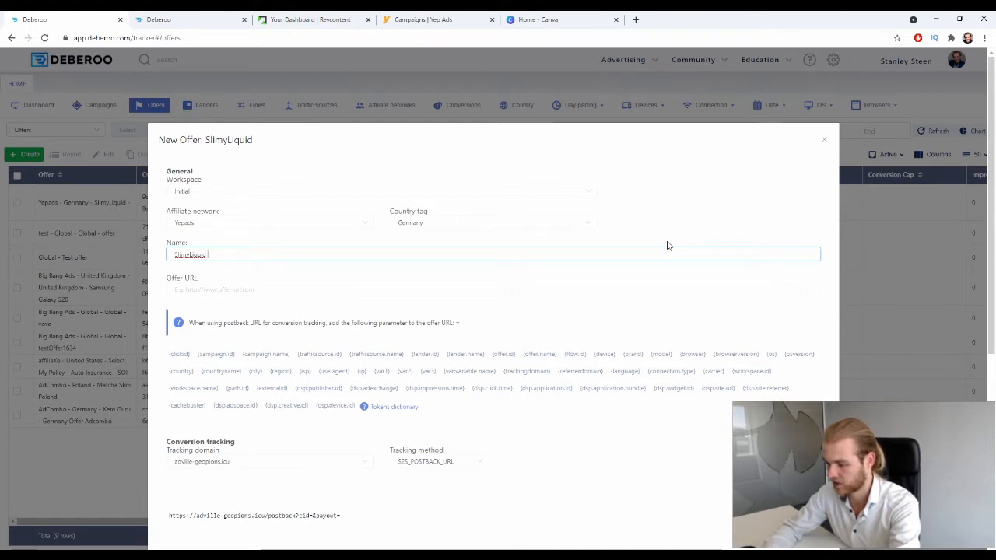
type("Offer")
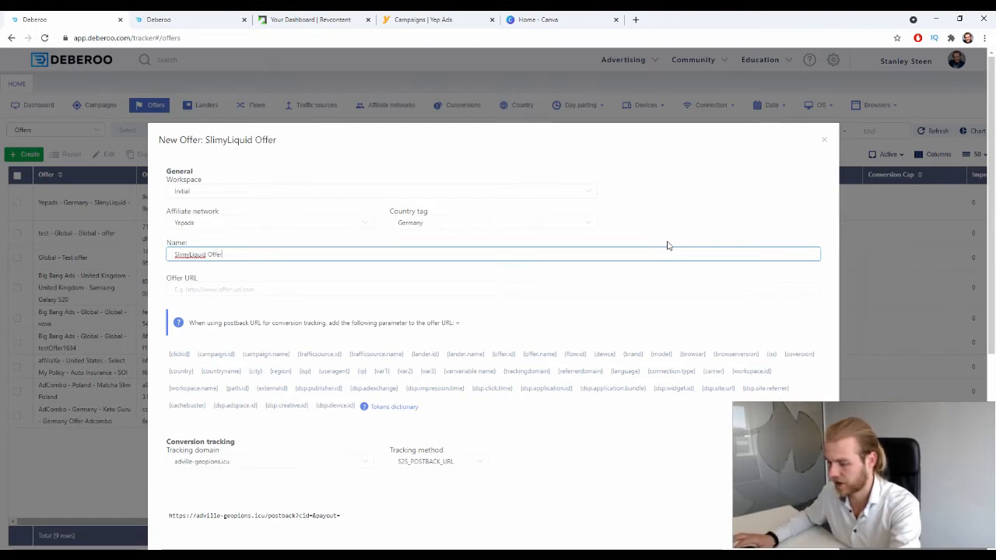
key("Tab")
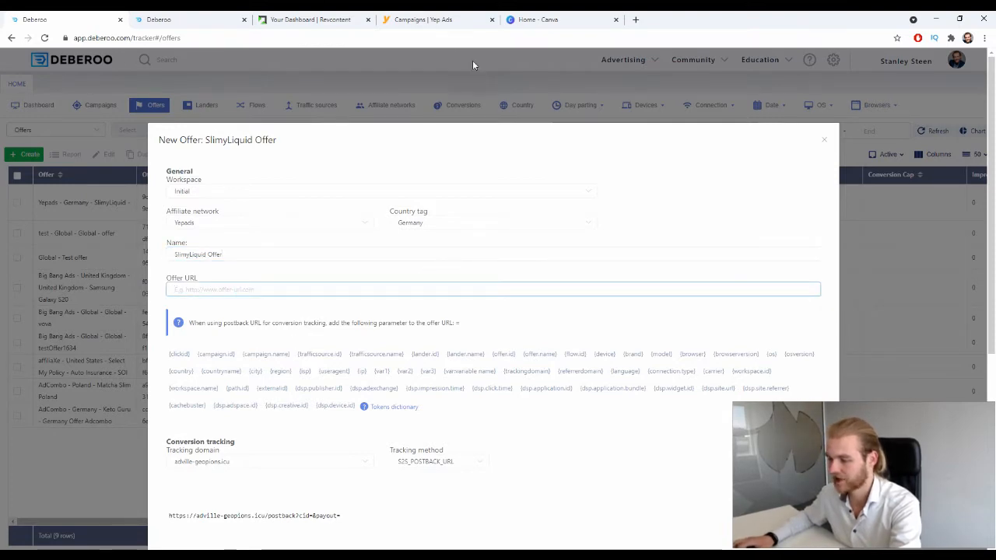
- Copy the SlimyLiquid campaign's tracking link from Yep Ads and paste it as the new offer's URL in Deberoo
left_click(442, 19)
left_click(455, 302)
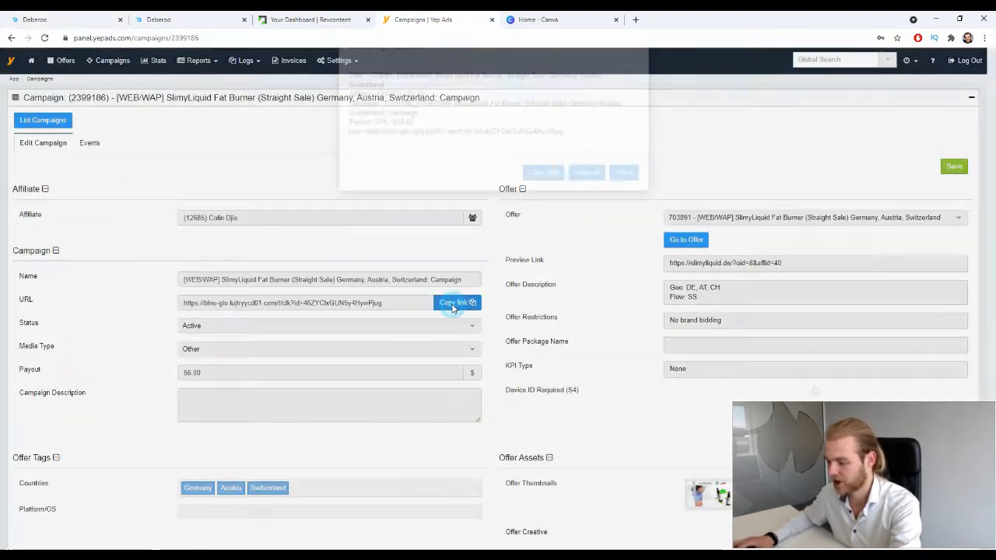
left_click(547, 207)
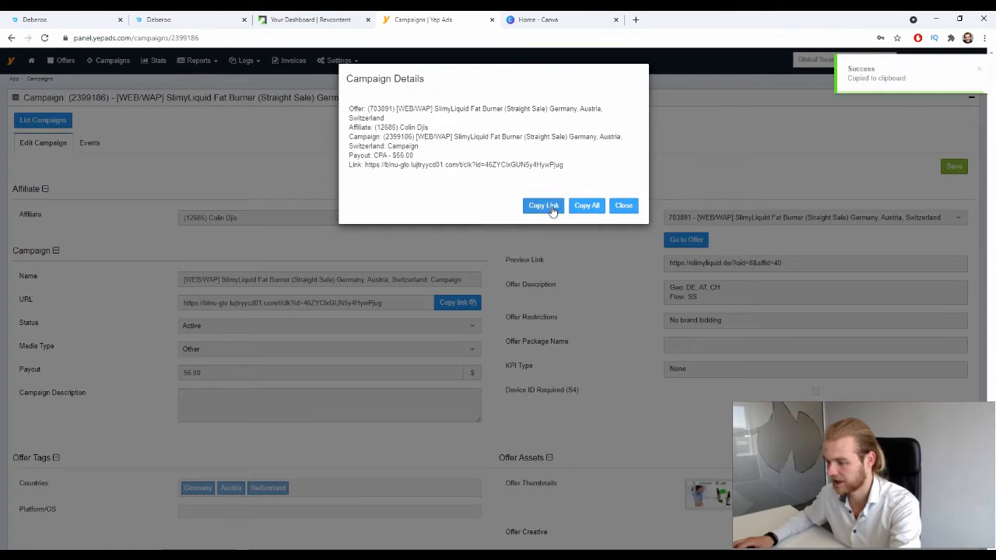
left_click(77, 20)
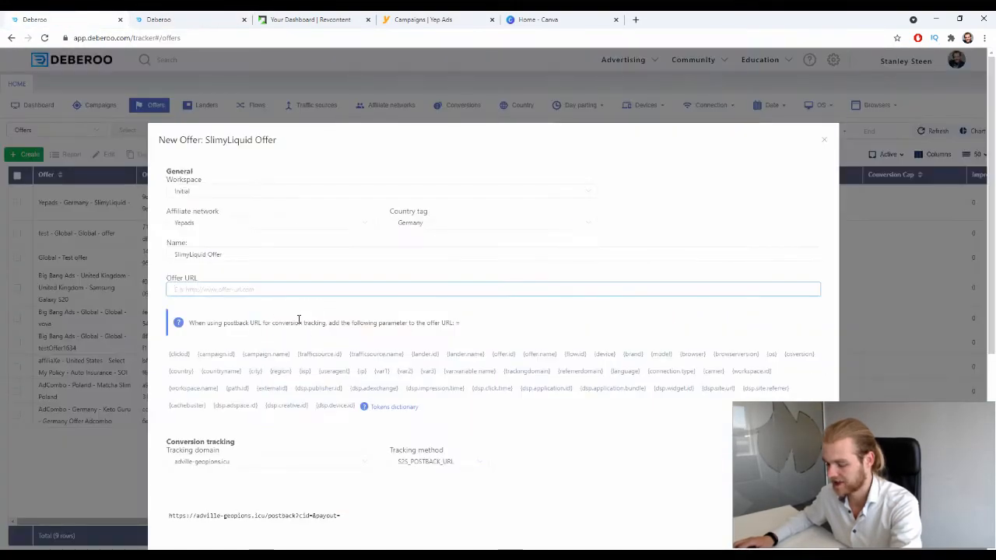
key("ctrl+v")
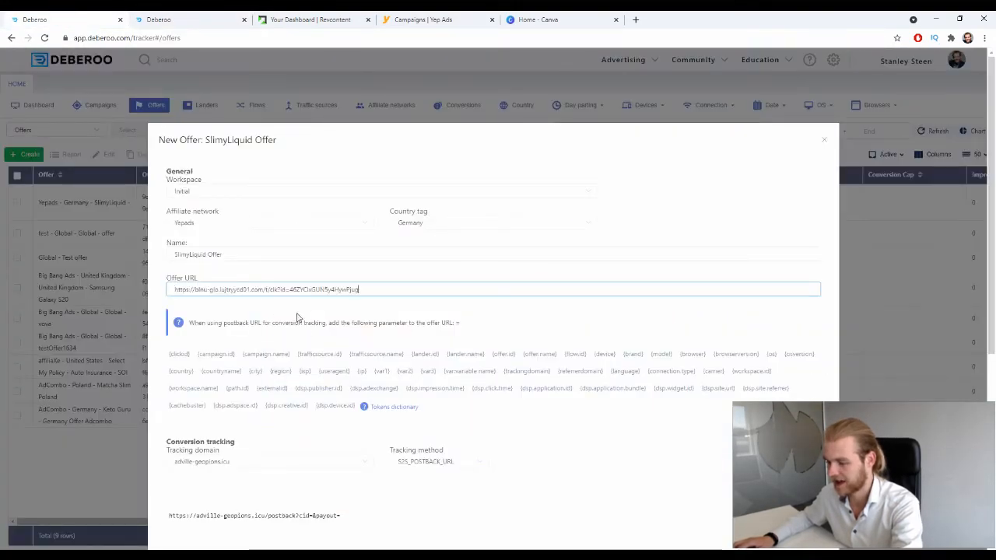
- Review the new SlimyLiquid offer's URL, conversion tracking and payout settings, close the form, and select the offer in the list
left_click(457, 323)
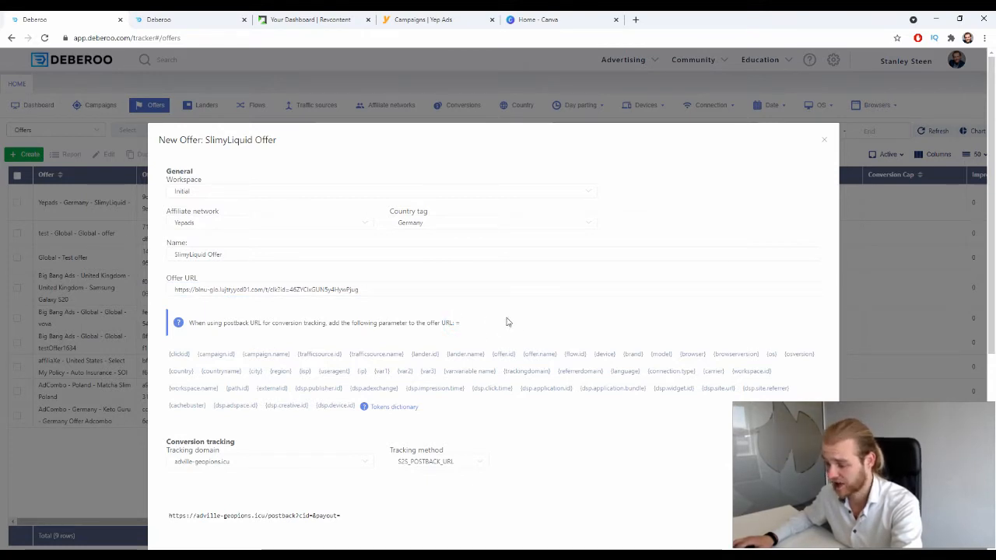
scroll(479, 321, "down", 4)
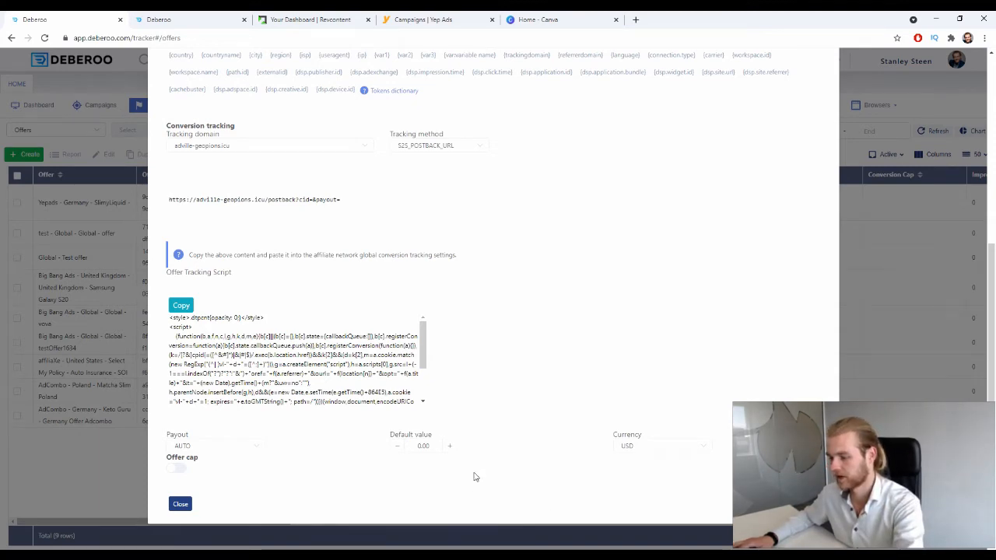
scroll(480, 472, "up", 5)
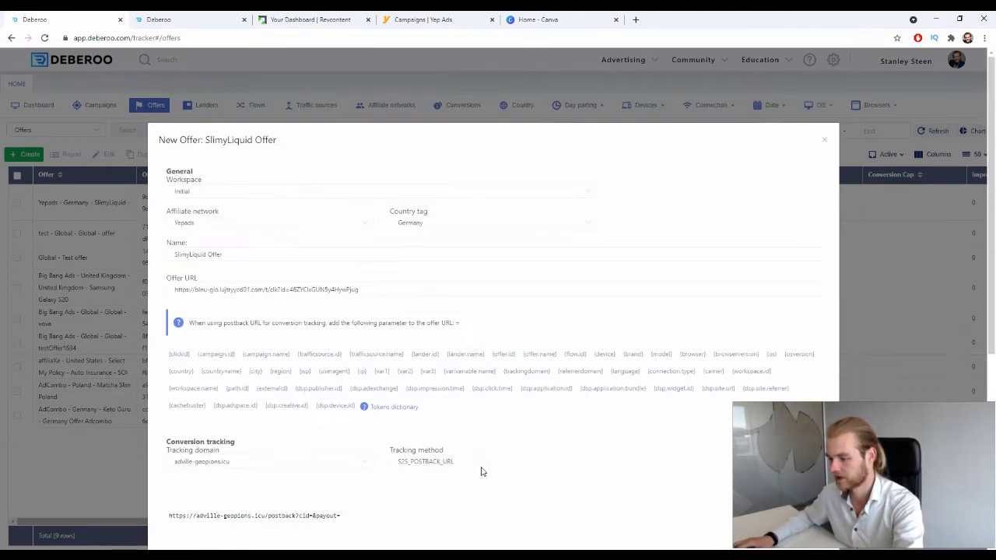
scroll(483, 468, "down", 4)
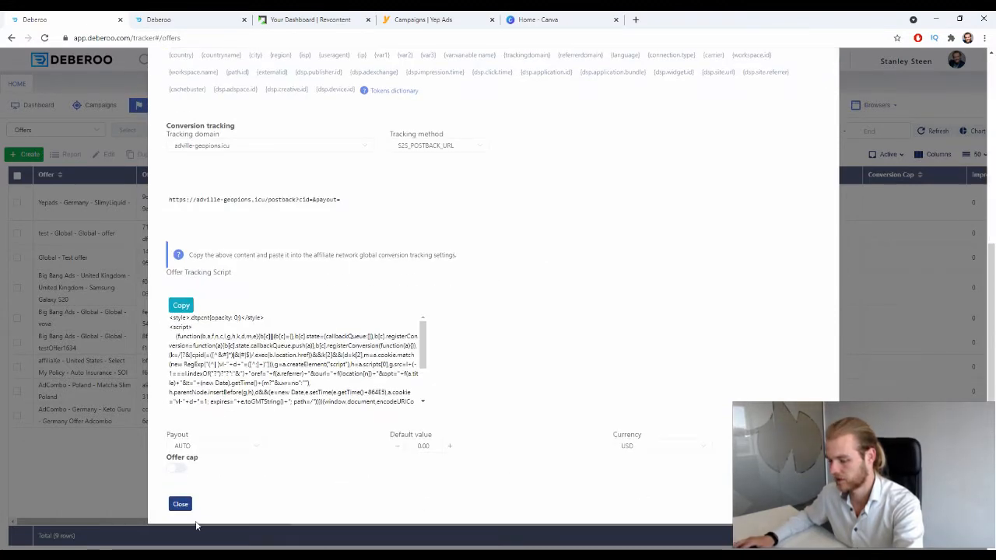
left_click(182, 505)
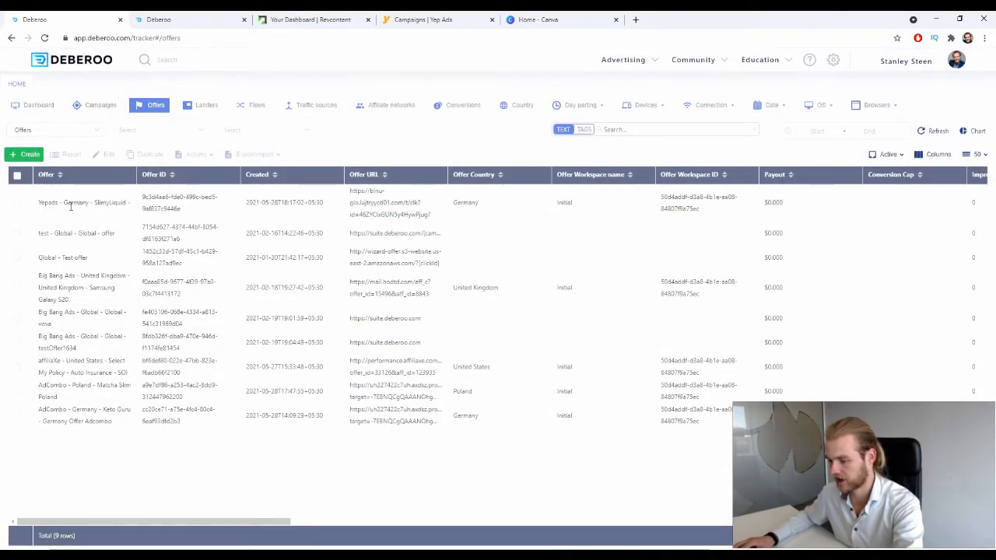
left_click(17, 203)
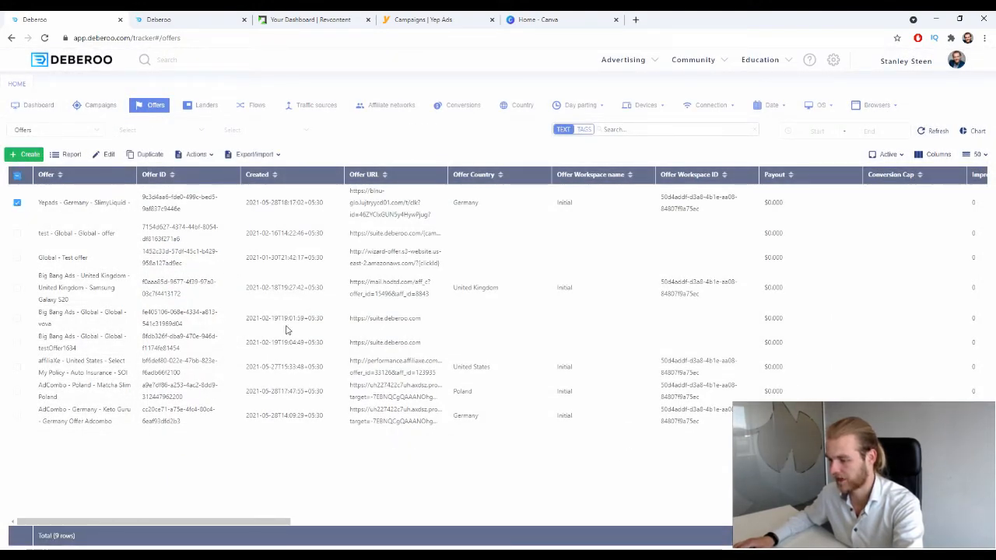
- Open the landing page templates in the landing page builder and filter them by the Nutra vertical
left_click(204, 105)
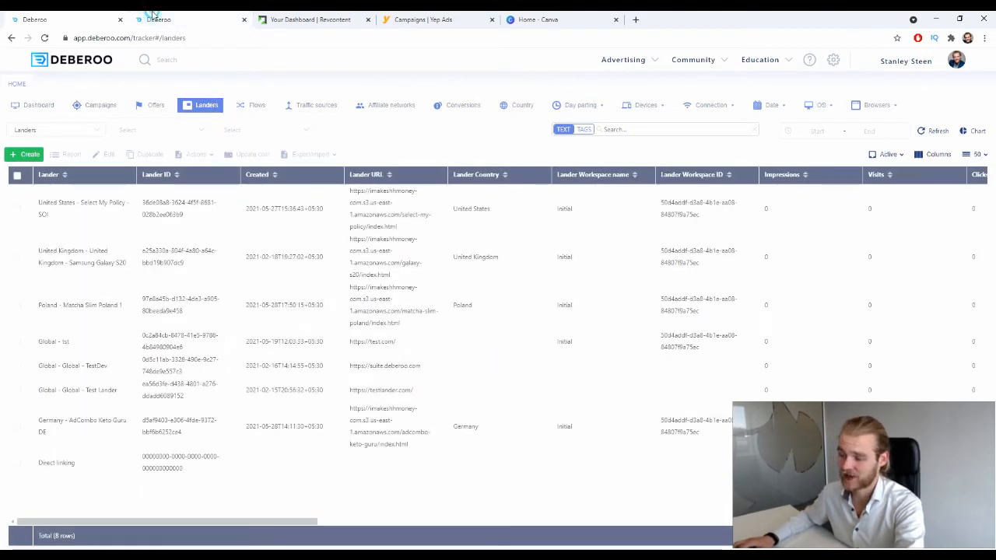
left_click(155, 19)
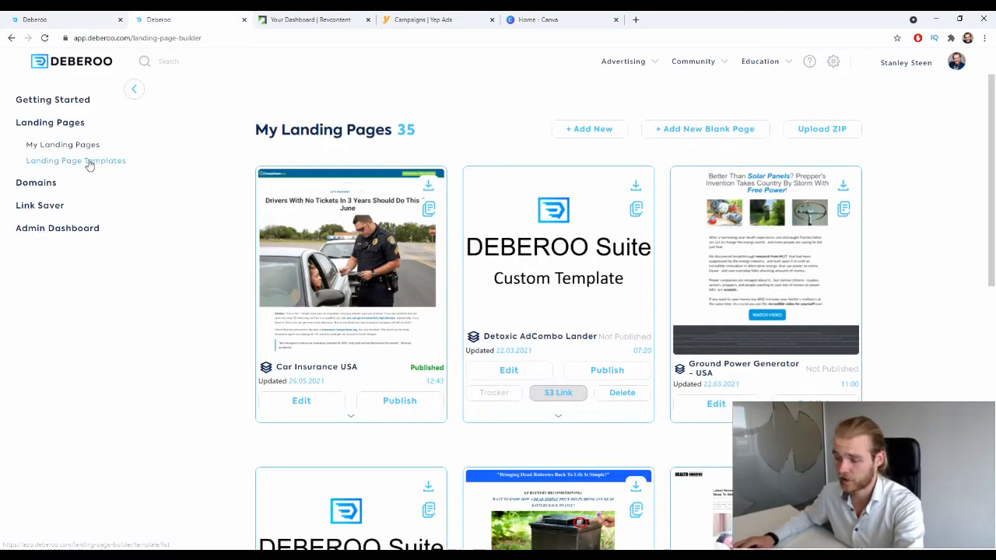
left_click(57, 165)
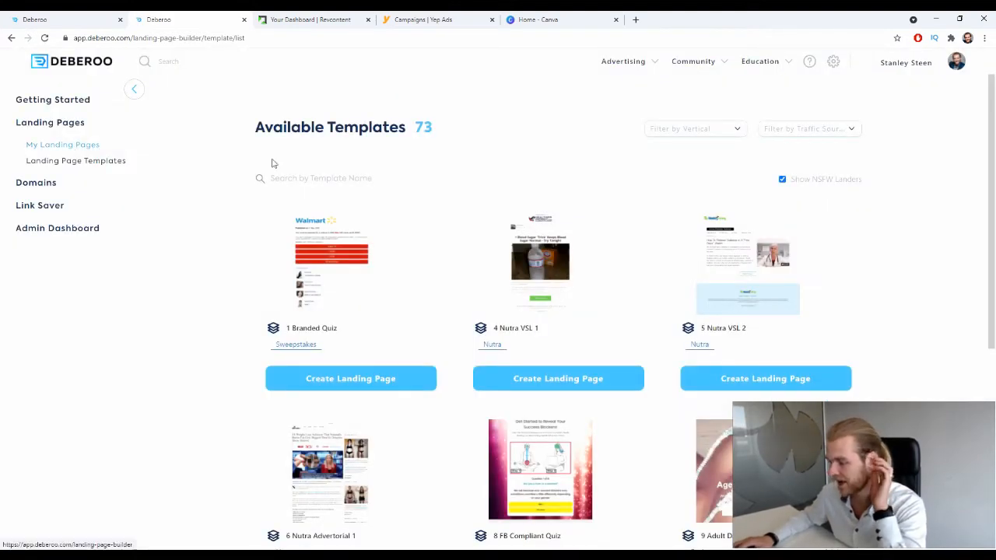
left_click(694, 126)
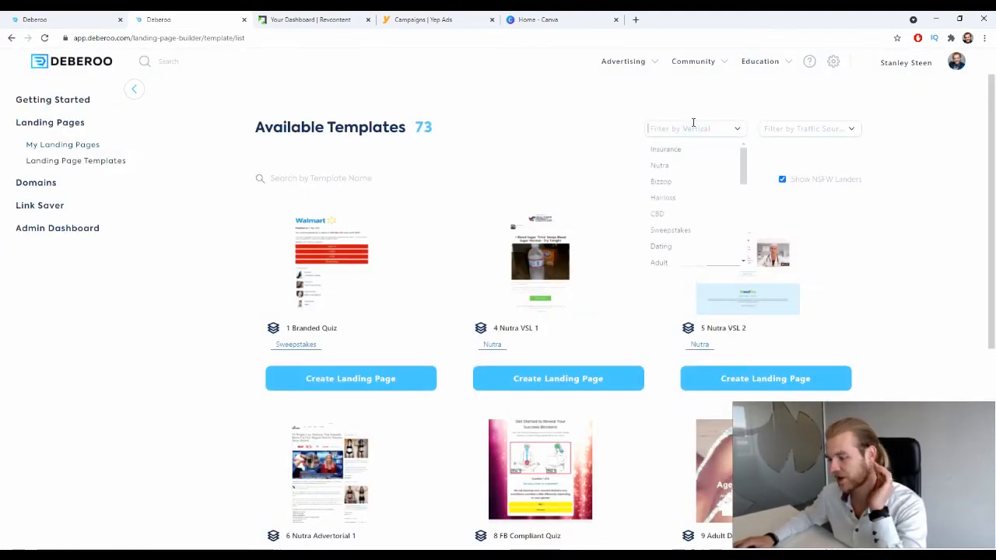
left_click(703, 165)
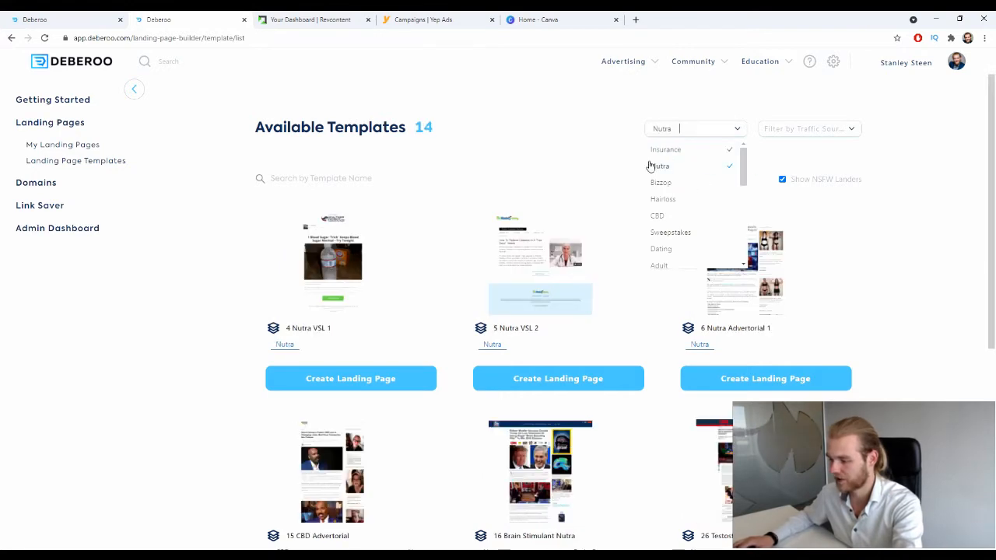
left_click(596, 142)
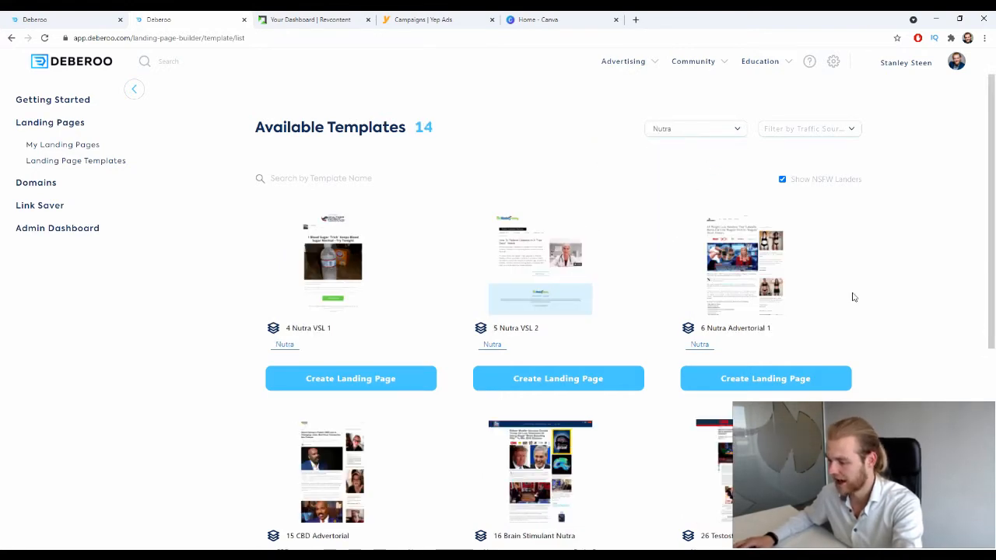
- Create a landing page named "DE - SlimyLiquid" from the 6 Nutra Advertorial 1 template
left_click(795, 375)
left_click(501, 297)
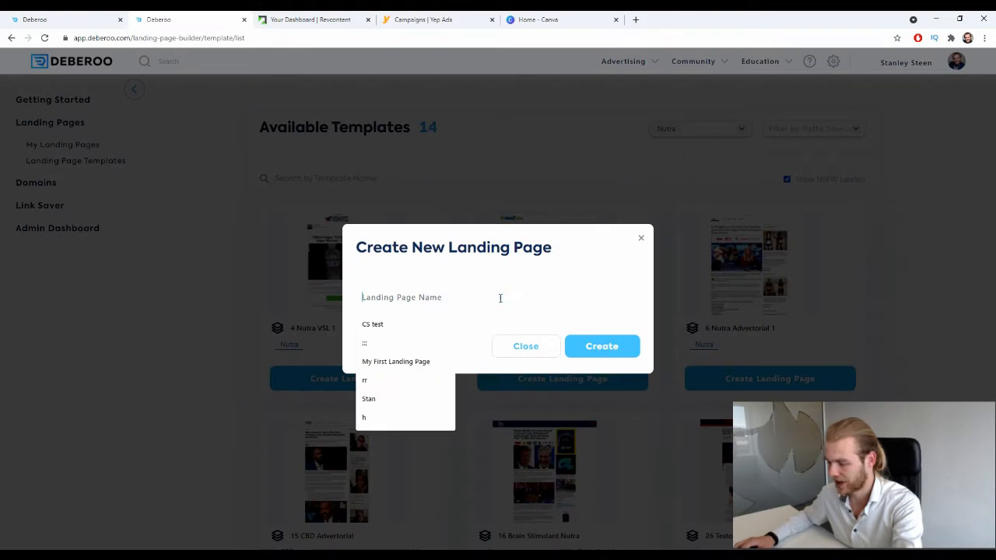
type("Ge")
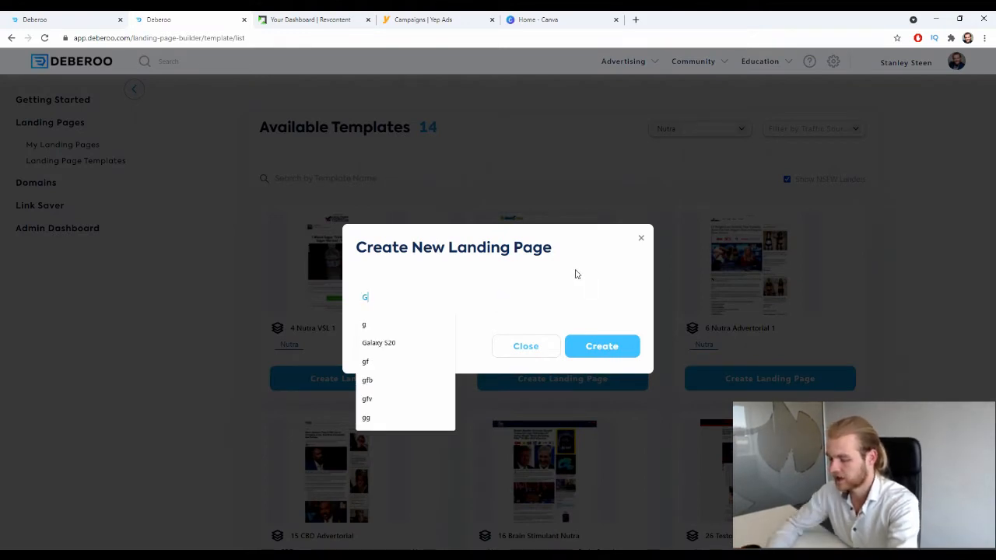
key("BackSpace")
key("BackSpace")
type("DE - SlimyLi")
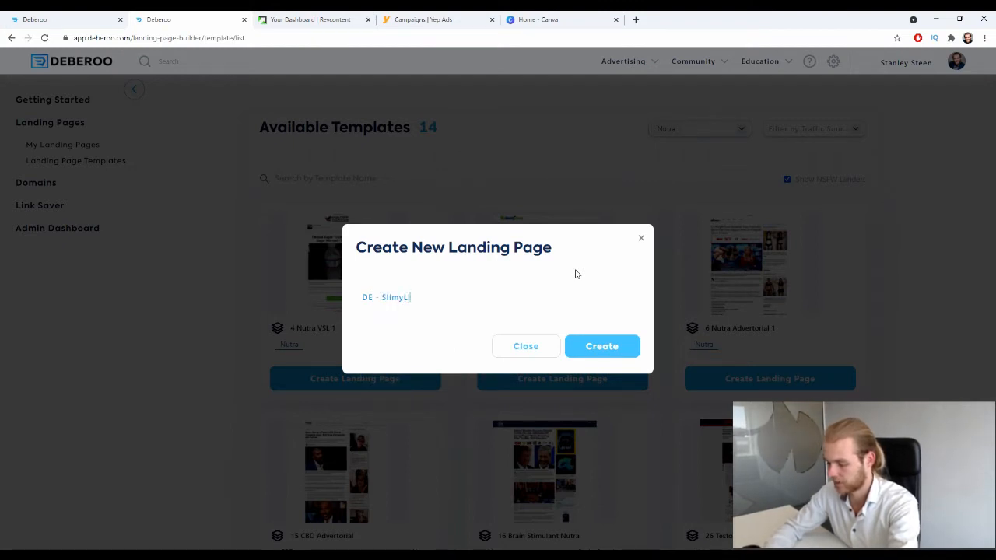
type("q")
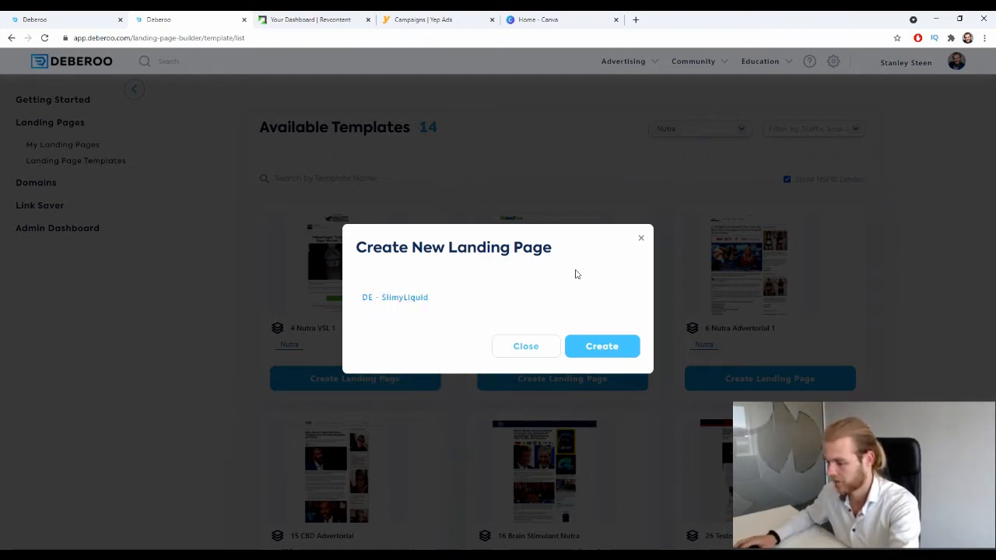
type("uid")
left_click(600, 348)
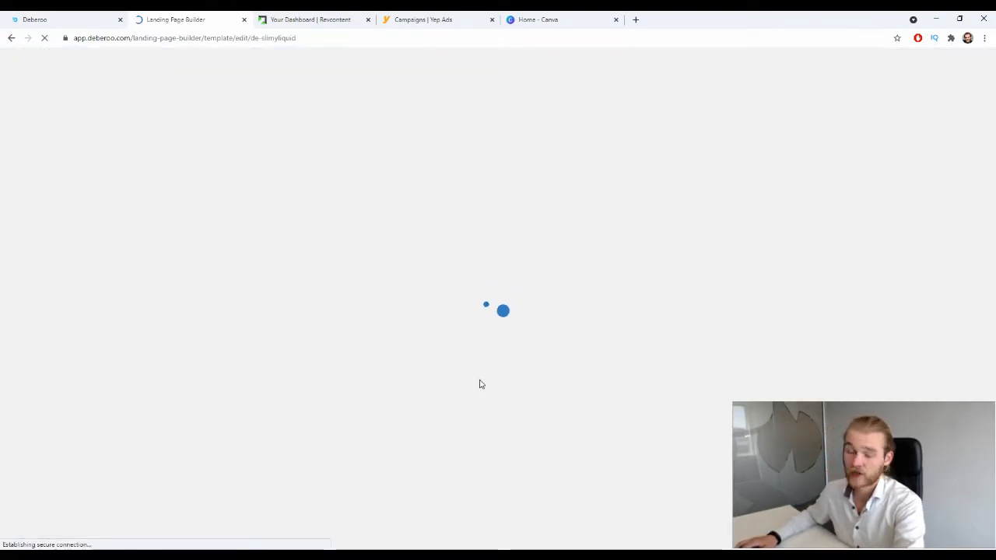
- Look through the landing page's advertorial content and open its page info with the destination URL setting
scroll(93, 274, "down", 3)
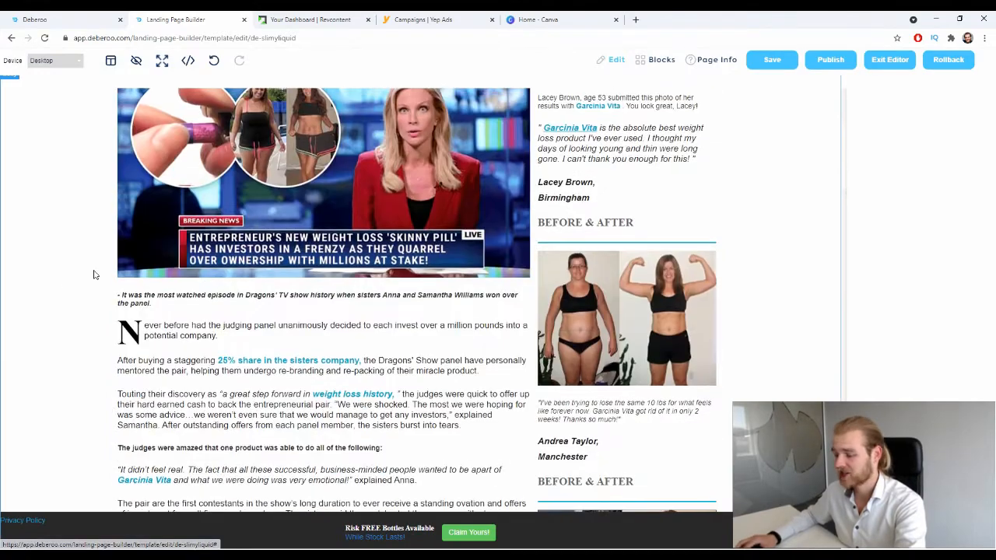
scroll(94, 274, "up", 3)
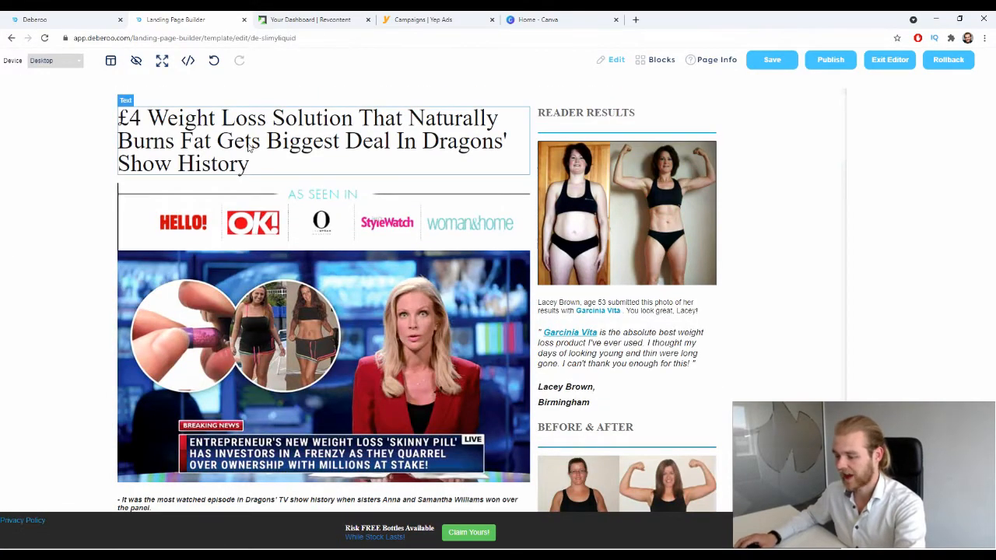
scroll(249, 148, "down", 15)
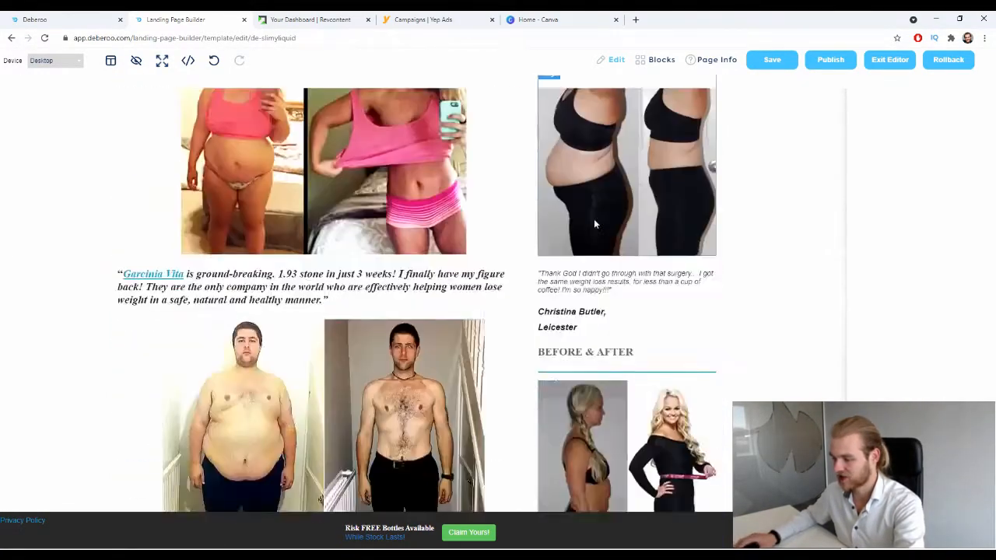
scroll(594, 224, "down", 10)
scroll(285, 233, "up", 8)
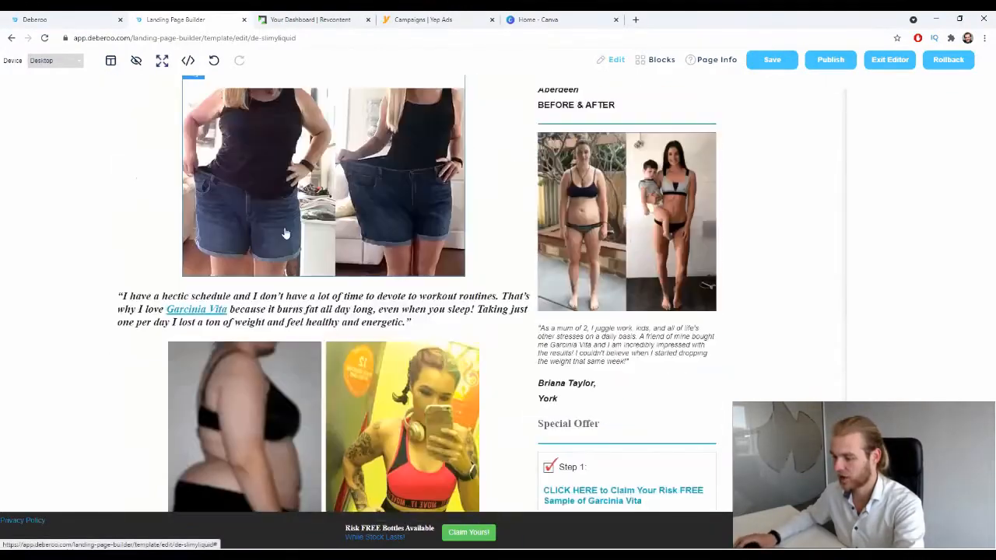
scroll(286, 234, "up", 10)
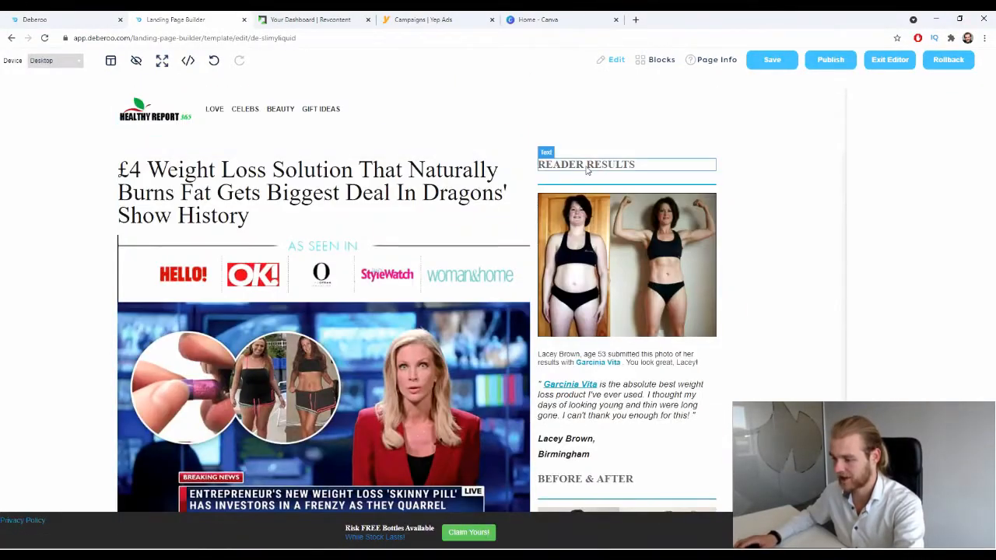
left_click(714, 60)
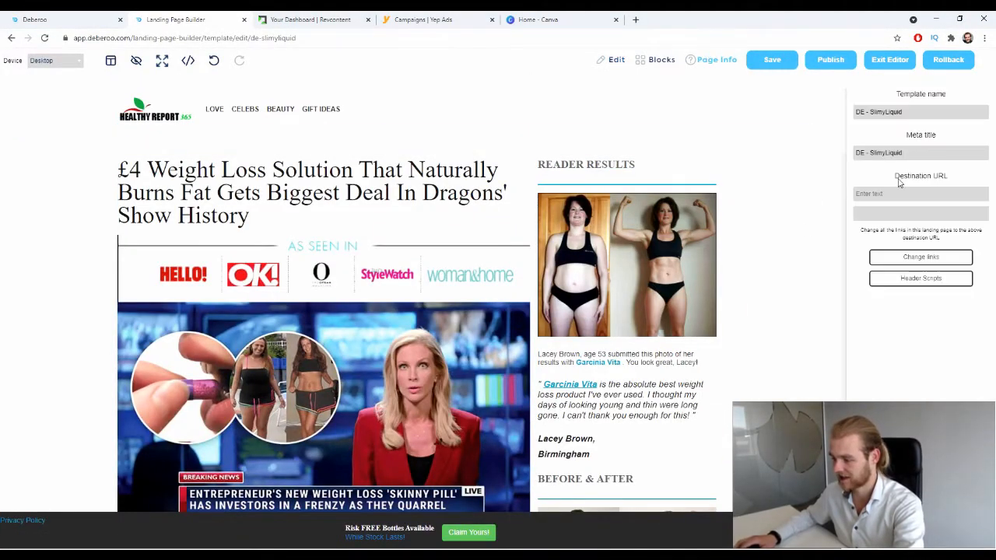
left_click_drag(895, 179, 973, 190)
left_click(917, 195)
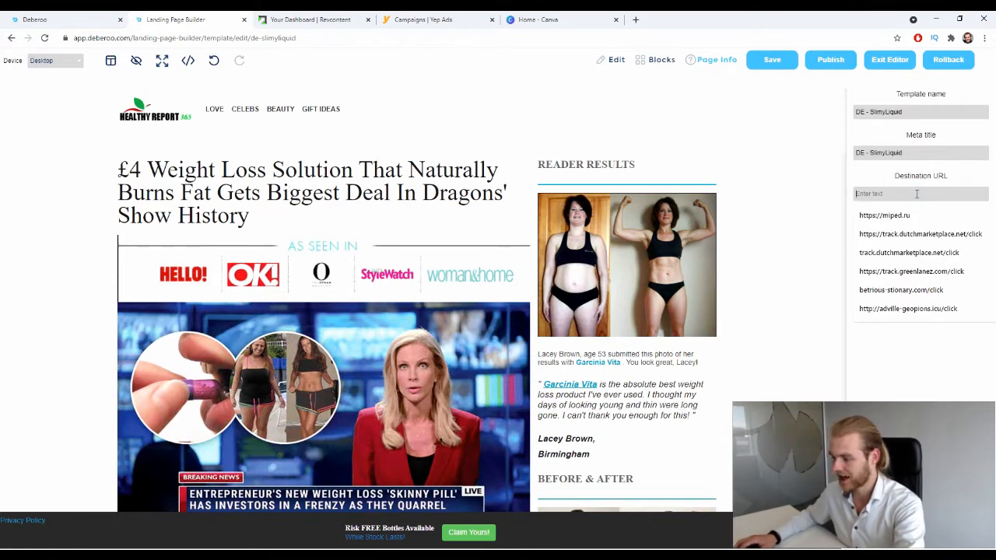
left_click(930, 176)
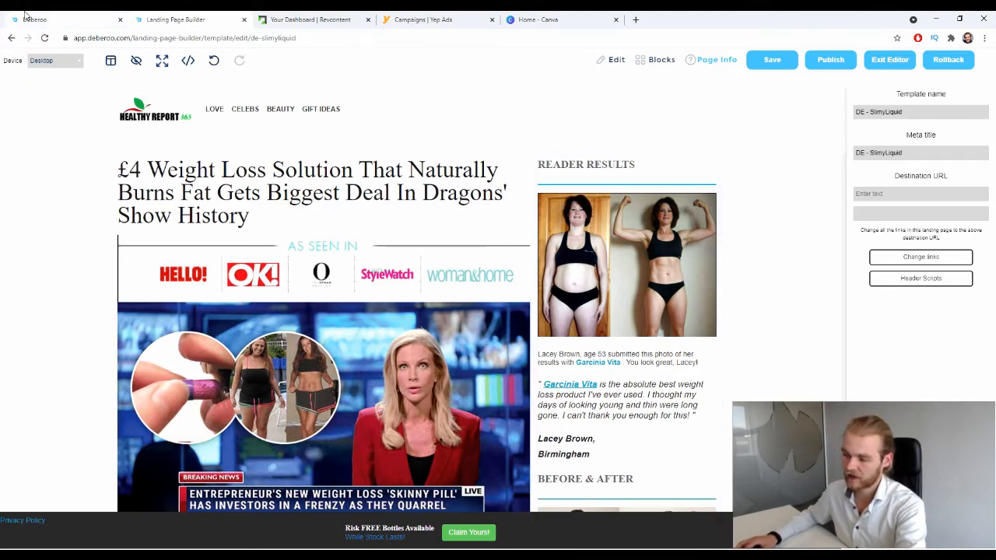
- Open the tracking URLs in the tracker's settings and copy the click URL for the adville-geopions.icu domain
left_click(55, 19)
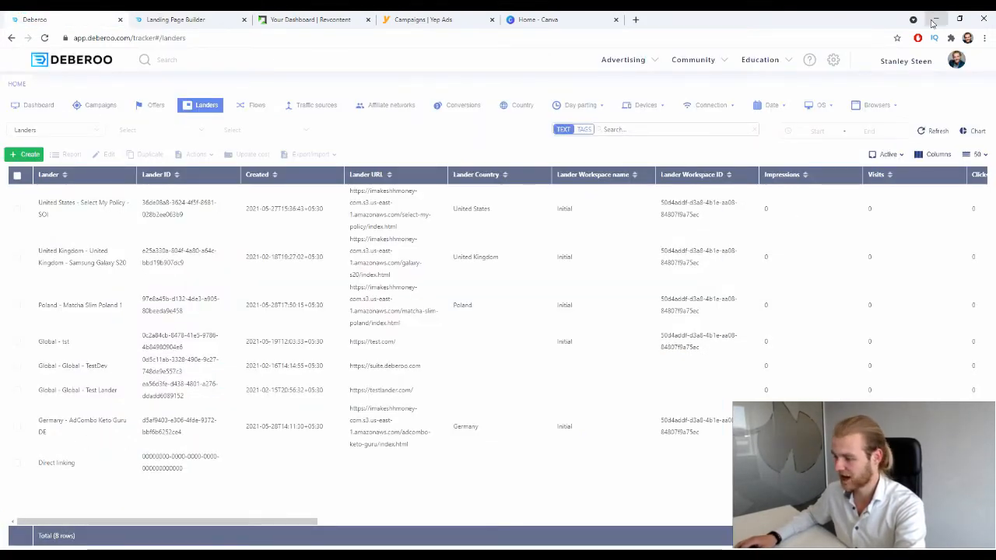
left_click(906, 60)
left_click(901, 100)
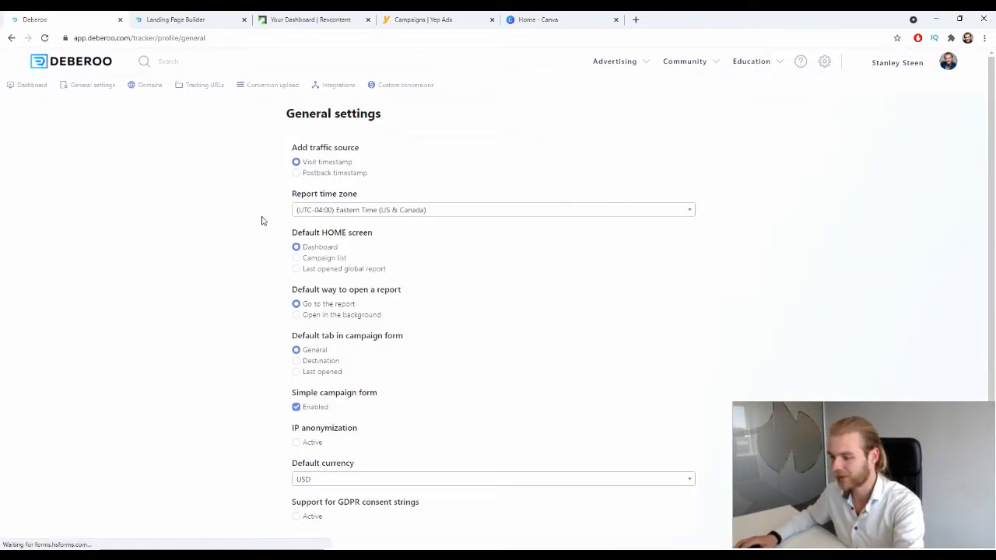
left_click(206, 87)
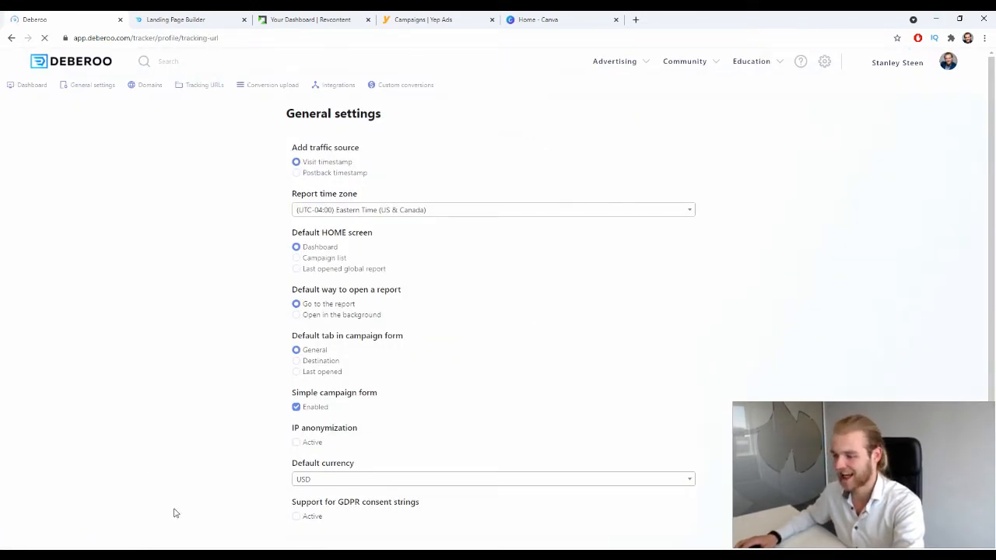
left_click(389, 274)
key("ctrl+c")
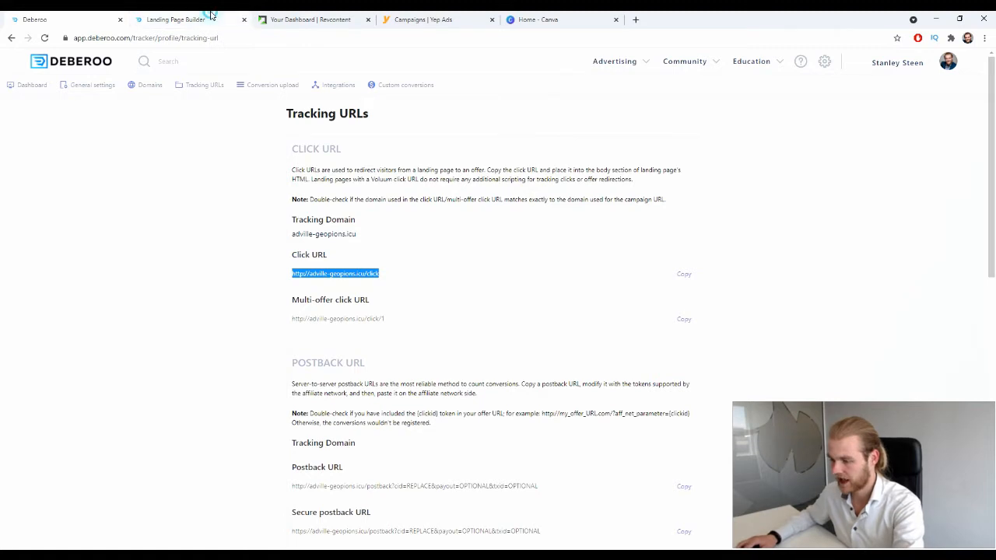
left_click(187, 20)
left_click(909, 193)
key("ctrl+v")
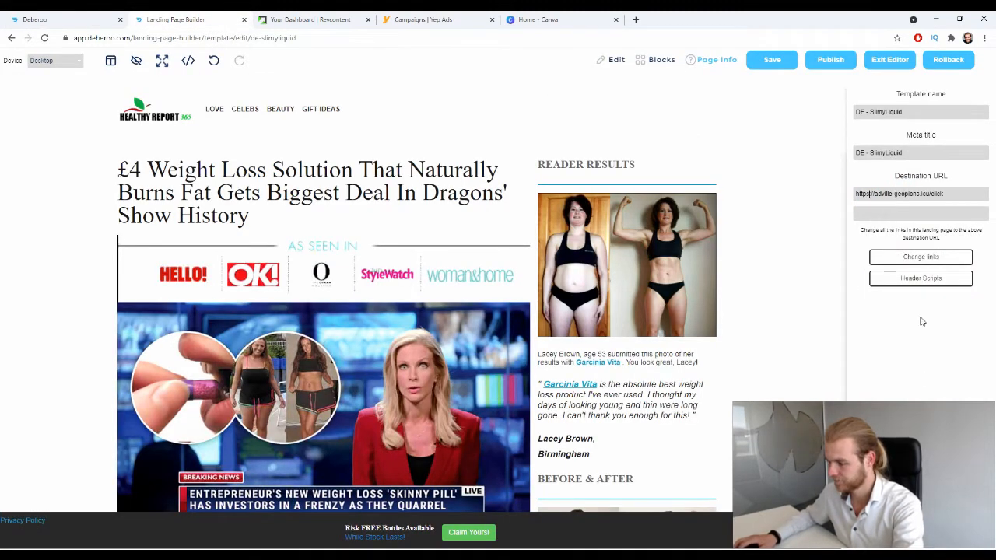
left_click(942, 260)
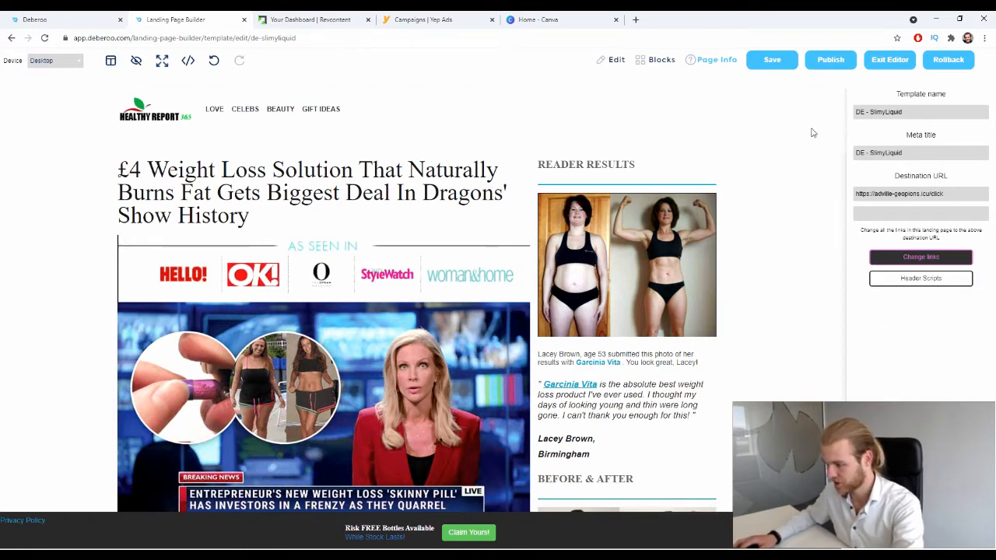
- Publish the landing page on the imakeshhmoney-com domain and open the published page to select its web address
left_click(836, 66)
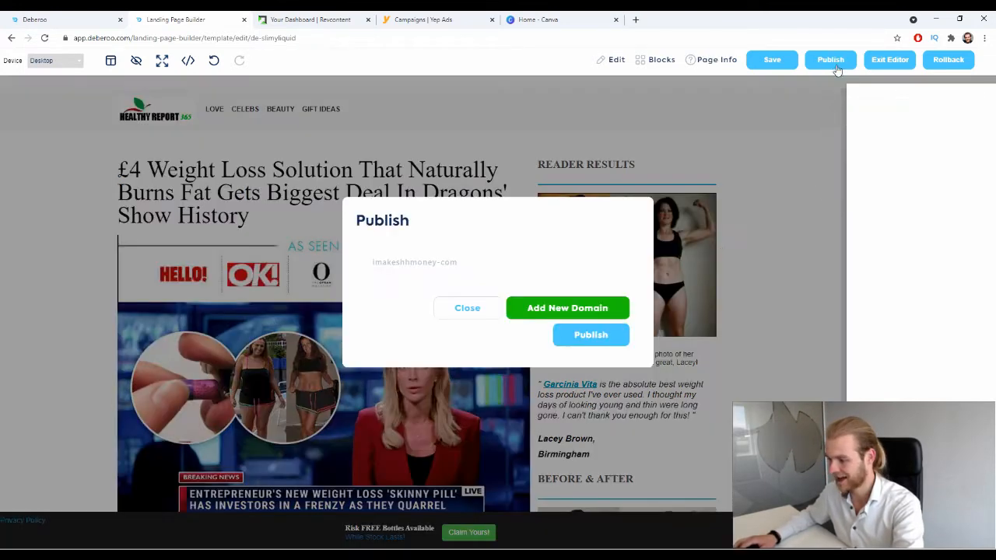
left_click(617, 345)
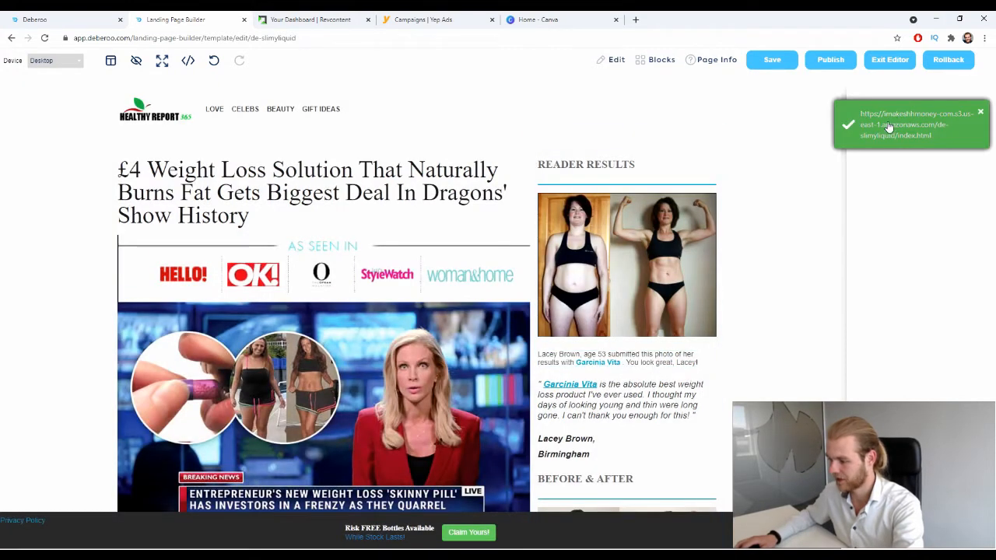
left_click(880, 128)
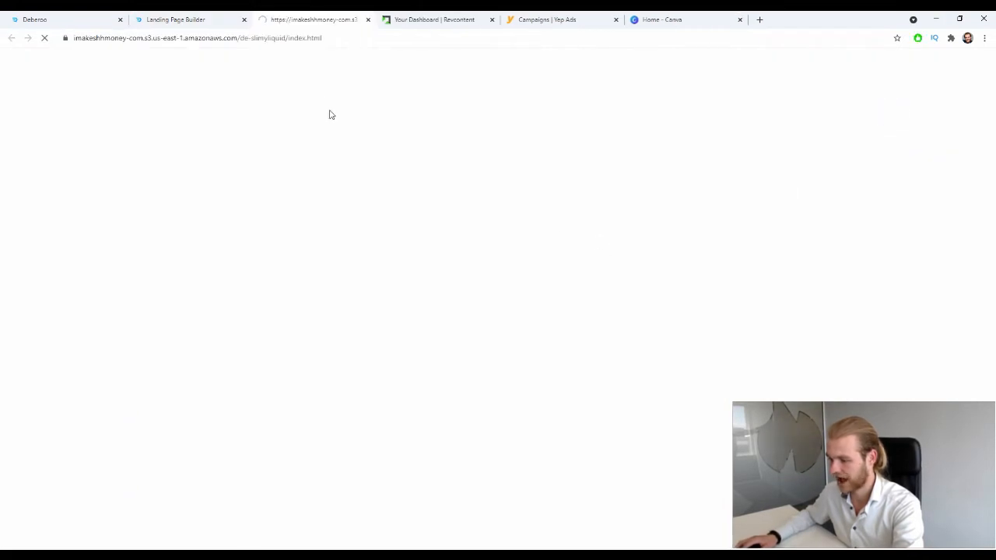
left_click(289, 37)
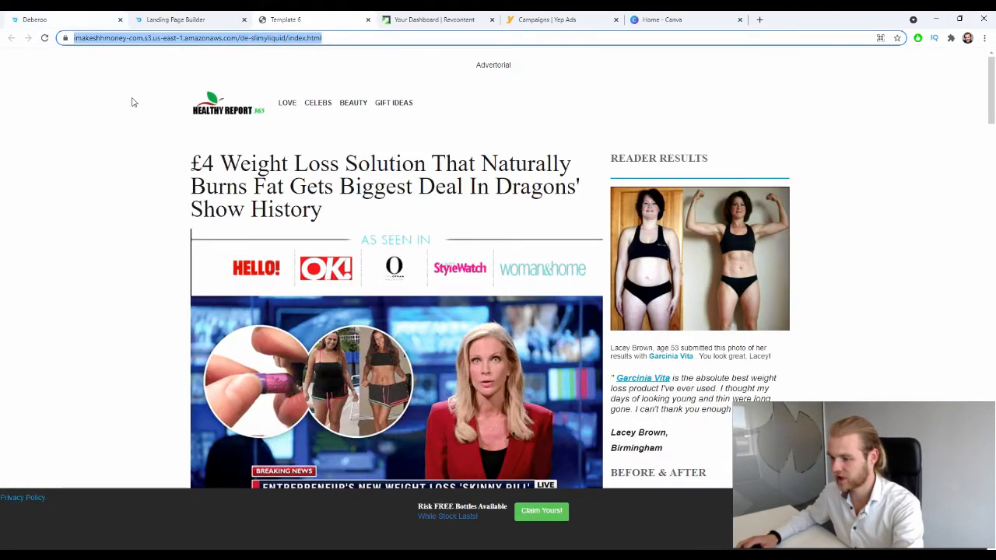
- Copy the published page's web address and start a new lander in the Deberoo tracker
type("c")
left_click(100, 17)
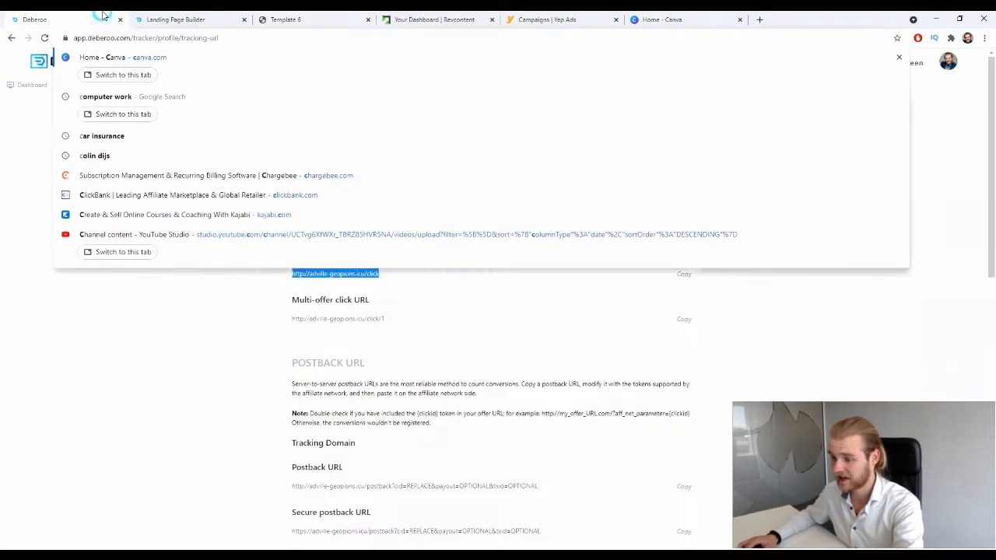
left_click(35, 88)
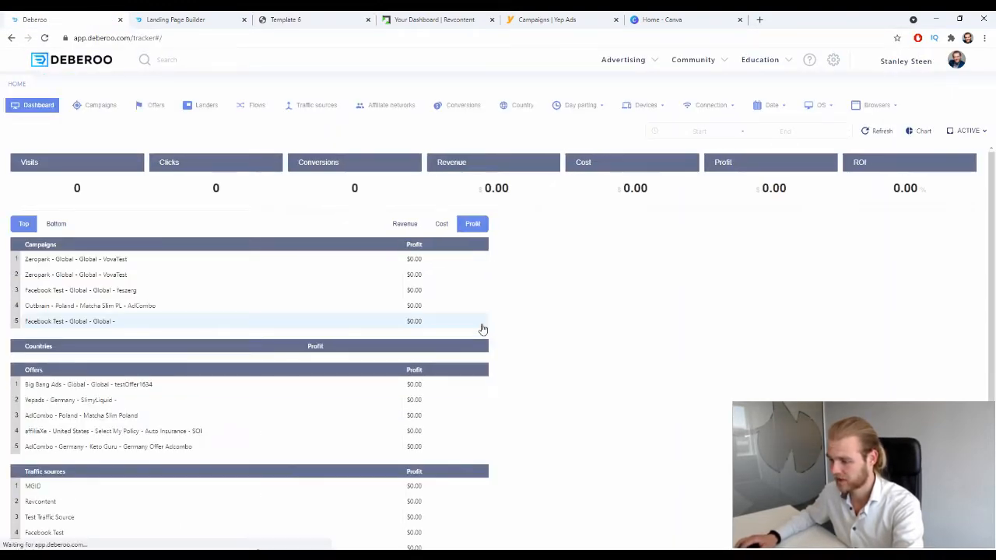
left_click(196, 106)
left_click(32, 155)
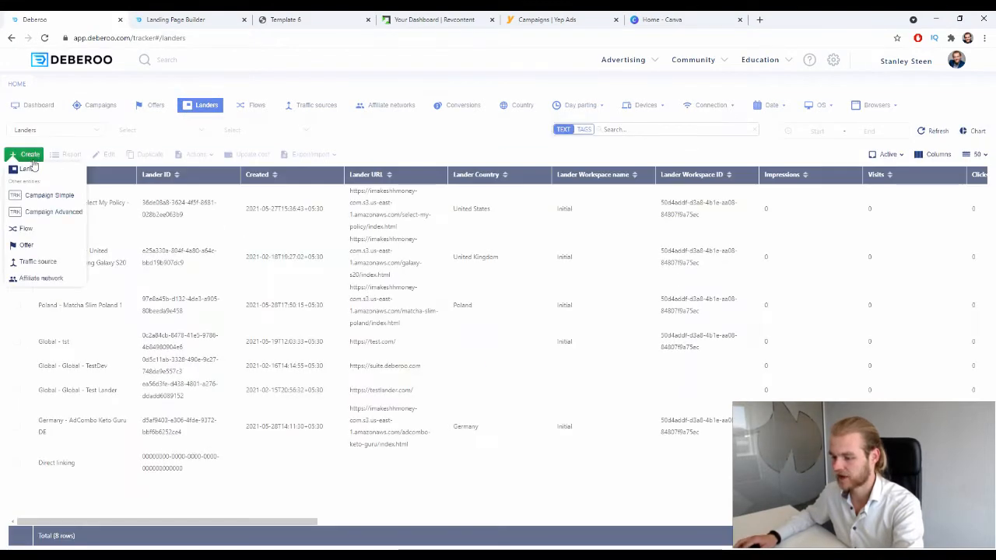
left_click(30, 173)
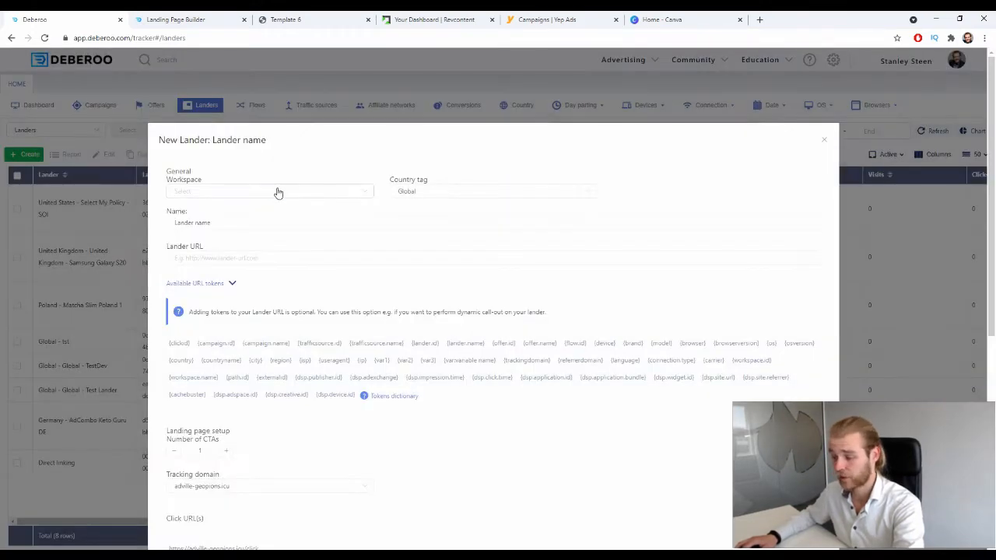
- Assign the lander to the Initial workspace with country tag Germany and name it DE - SlimyLiquid YepAds
left_click(278, 191)
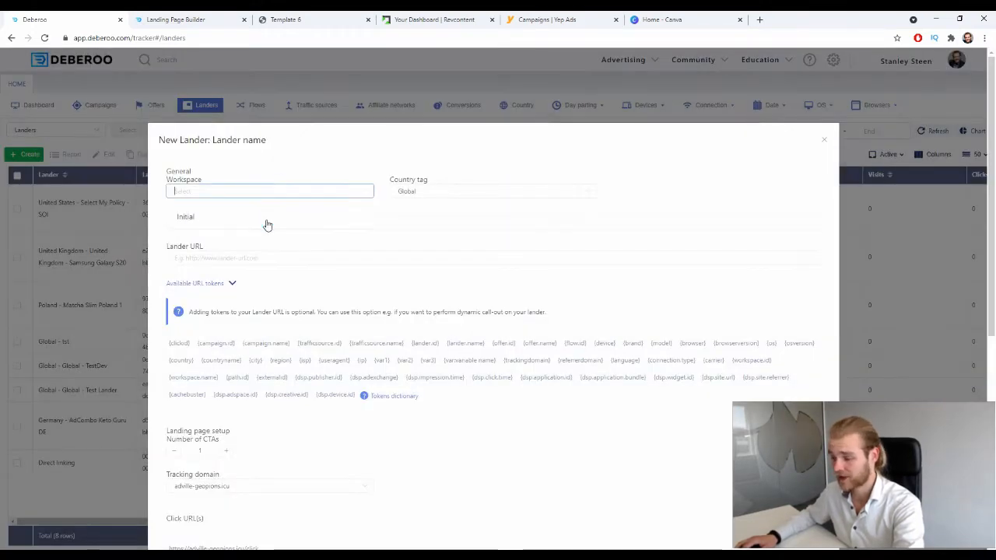
left_click(267, 223)
left_click(476, 191)
type("ger")
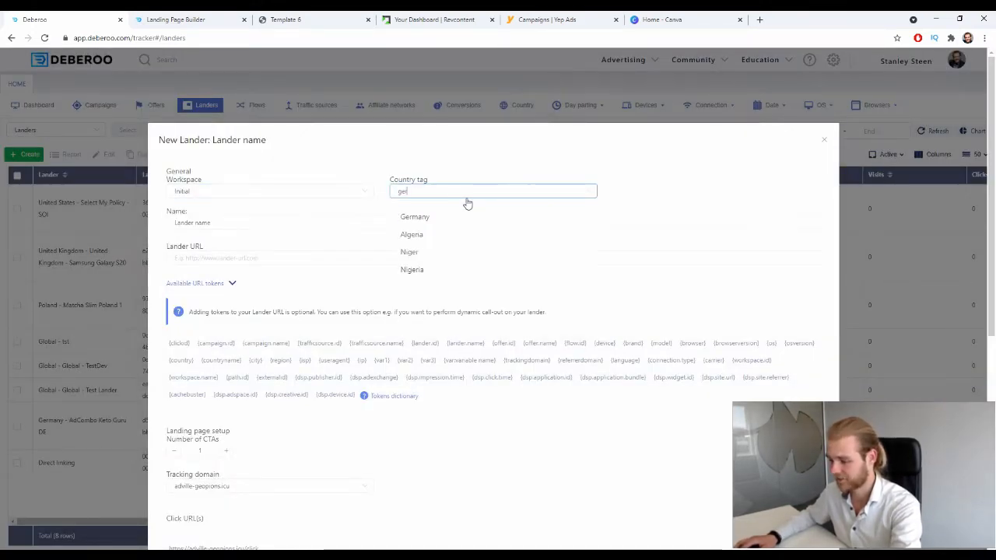
left_click(423, 216)
left_click_drag(233, 223, 168, 224)
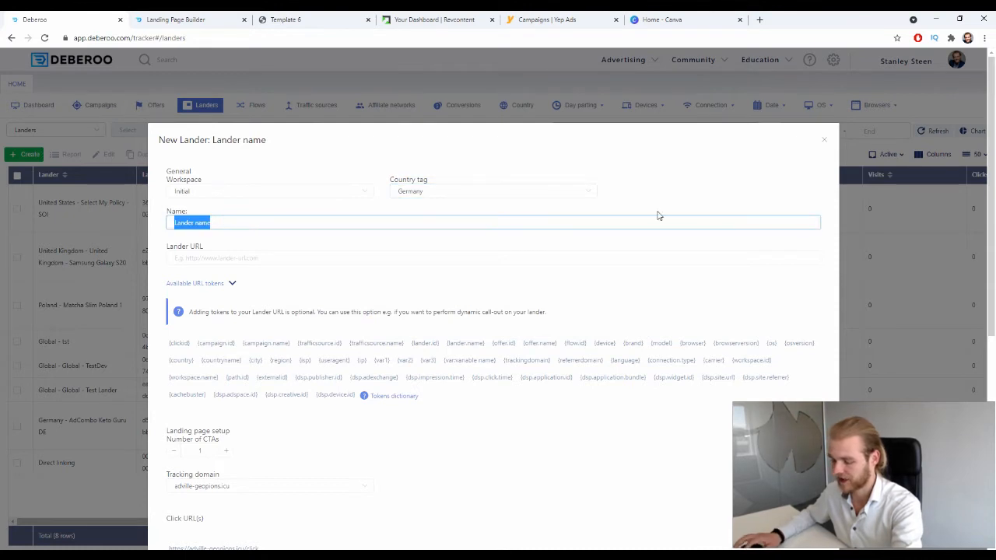
type("DE")
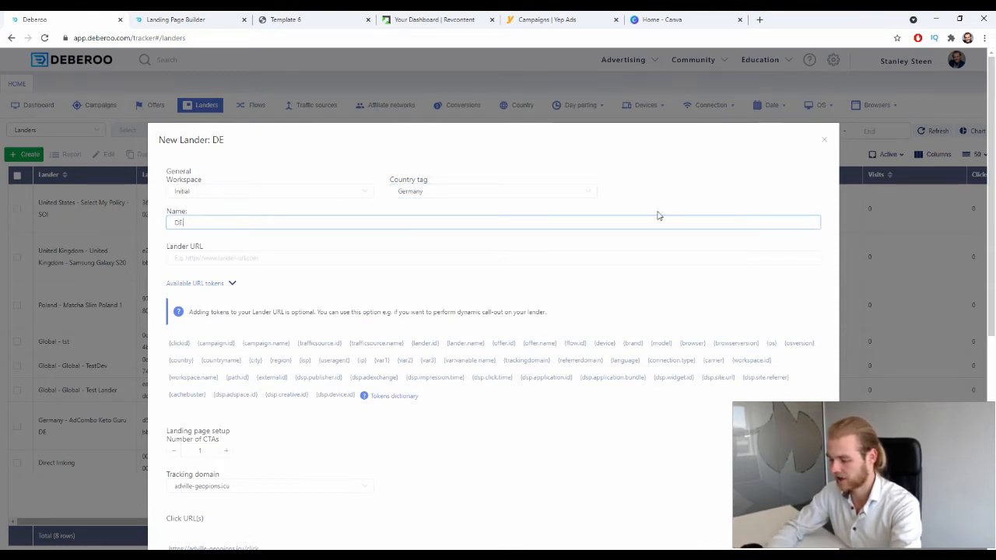
type(" - SlimyLiquid YepAds")
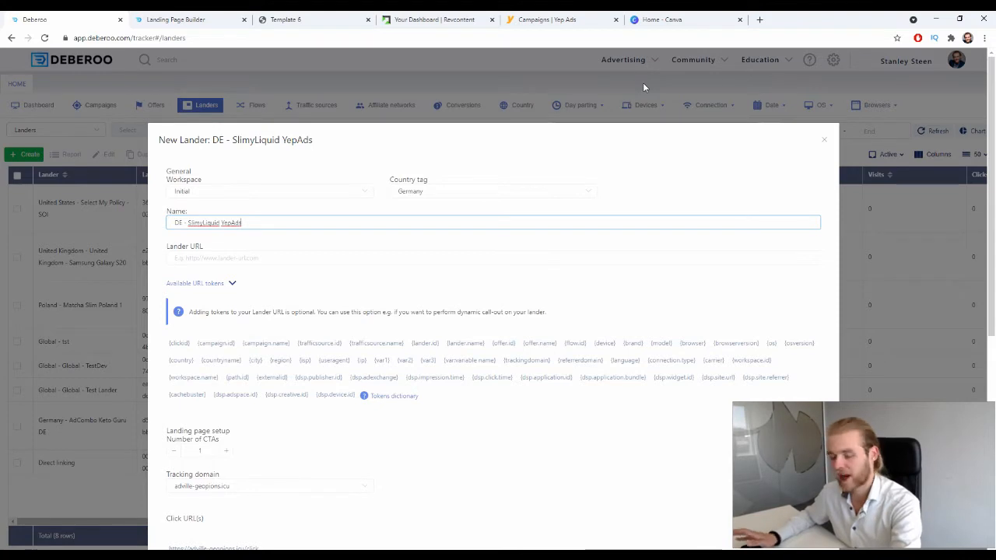
left_click(252, 259)
type("https://imakeshhmoney-com.s3.us-east-1.amazonaws.com/de-slimyliquid/index.html")
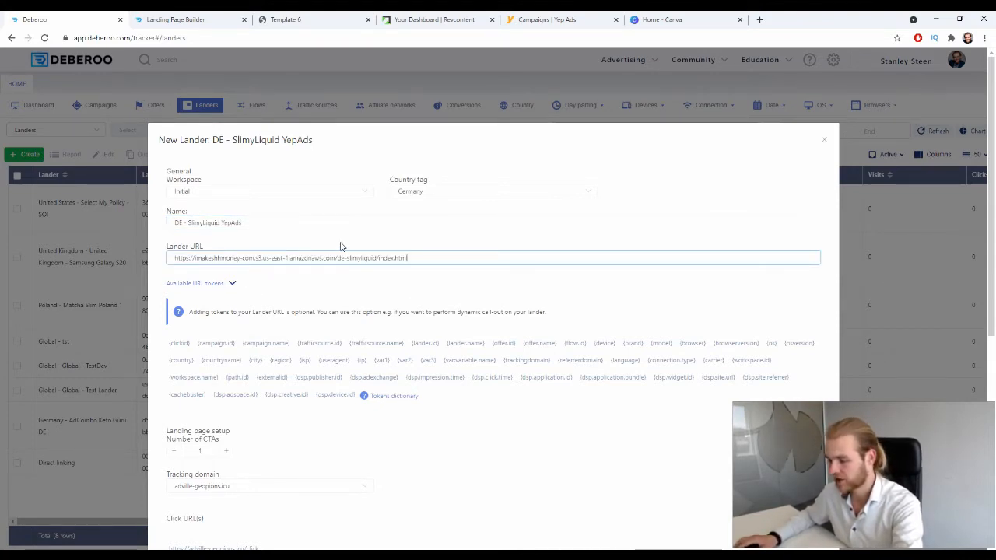
scroll(347, 249, "down", 5)
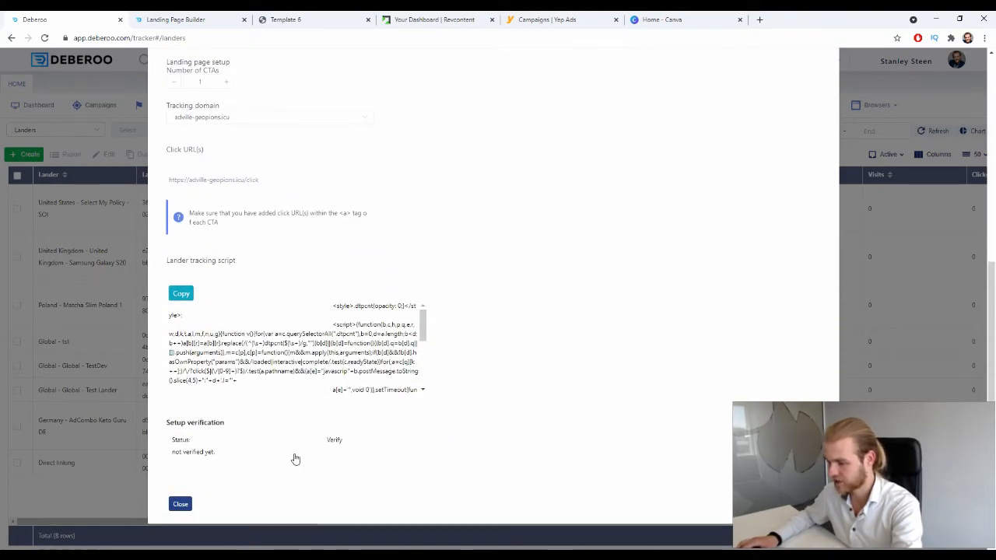
left_click(334, 438)
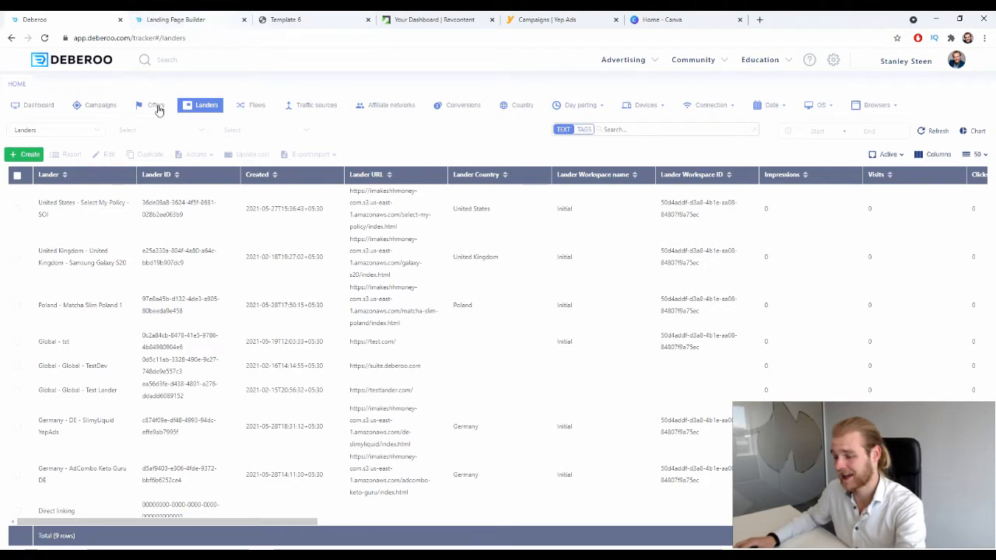
- Start a new simple campaign in the tracker and assign it to the Initial workspace
left_click(88, 102)
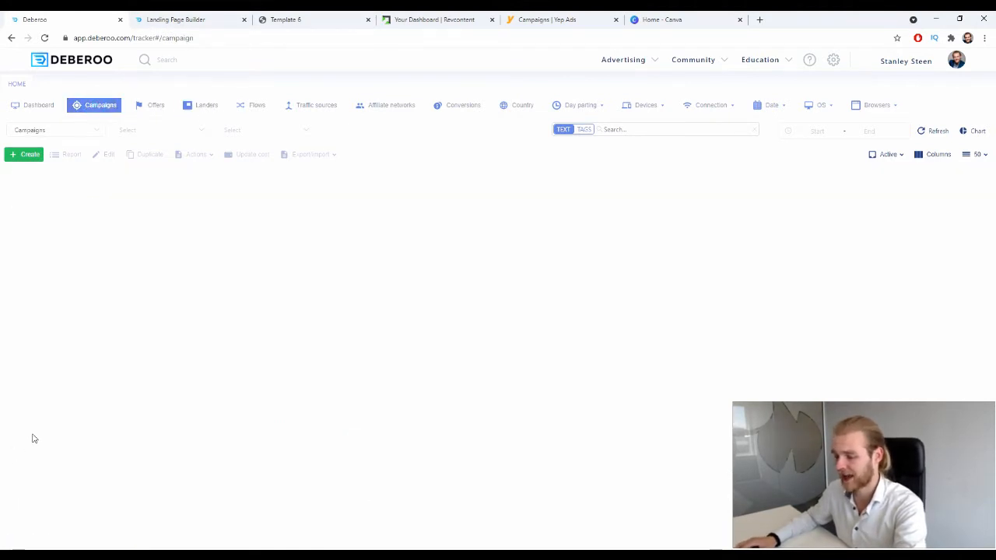
left_click(24, 154)
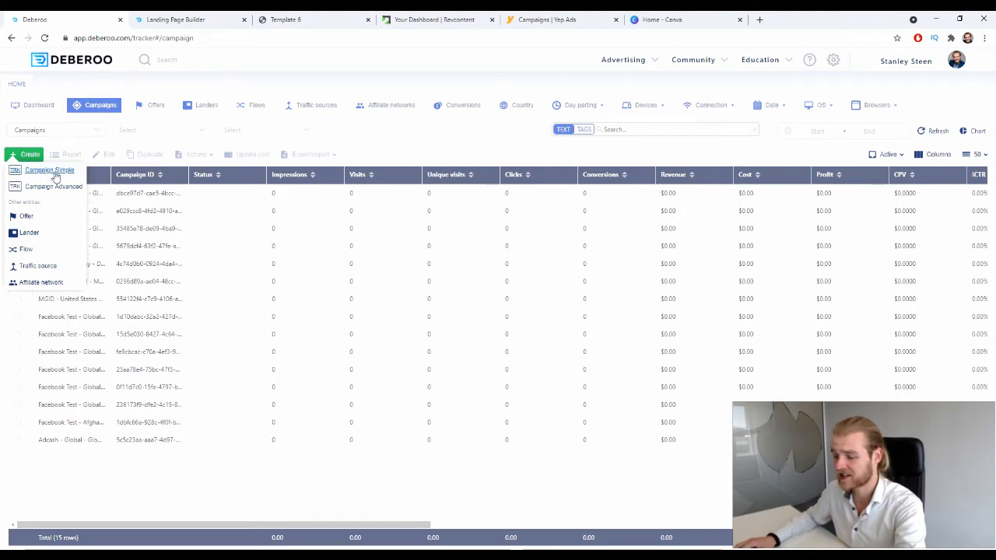
left_click(55, 177)
left_click(318, 225)
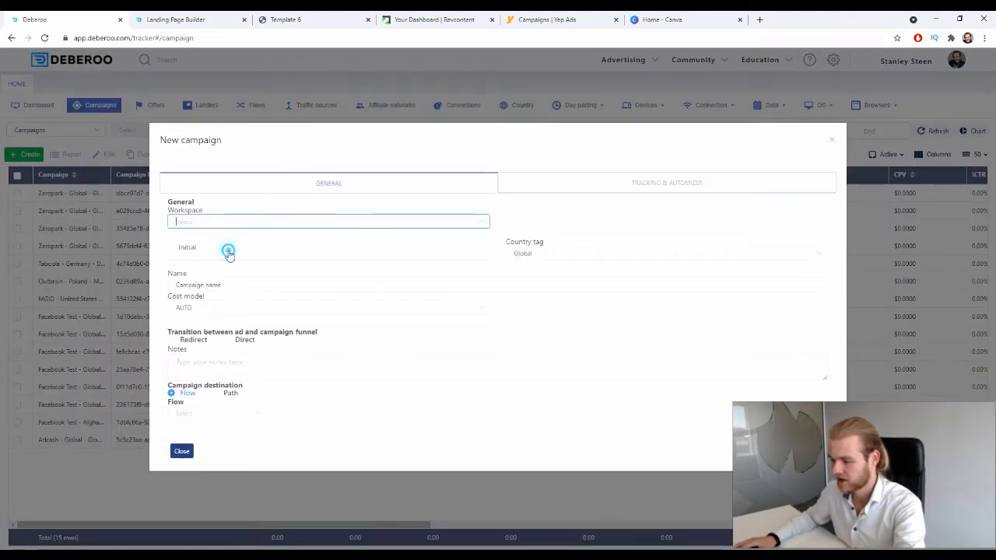
left_click(228, 253)
- Set the campaign's traffic source to Revcontent and its country tag to Germany
left_click(219, 250)
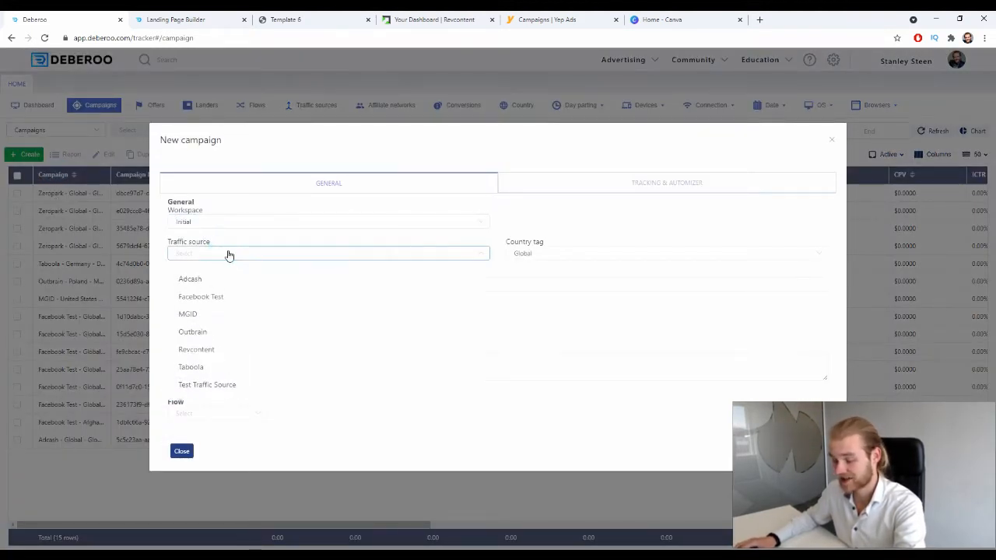
left_click(249, 350)
left_click(568, 253)
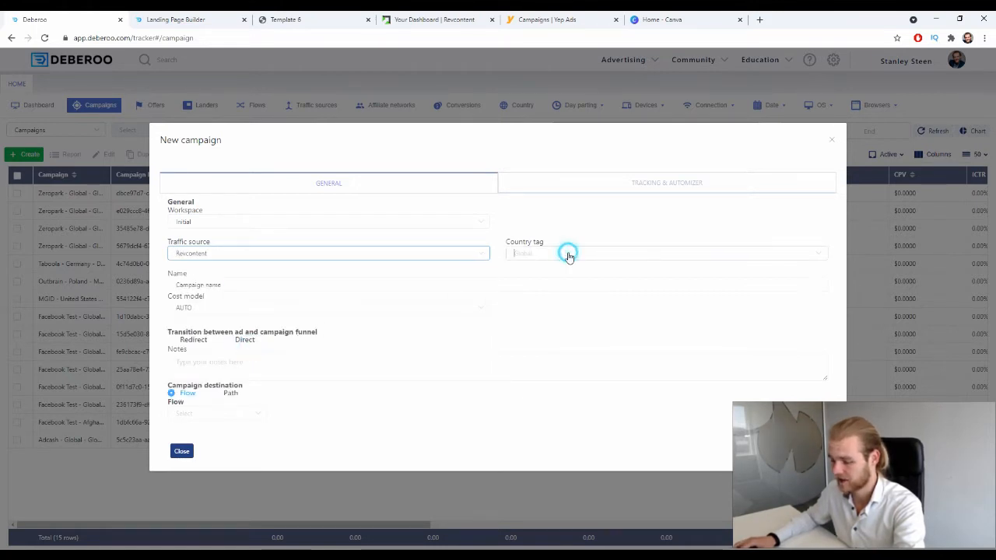
type("ger")
left_click(537, 280)
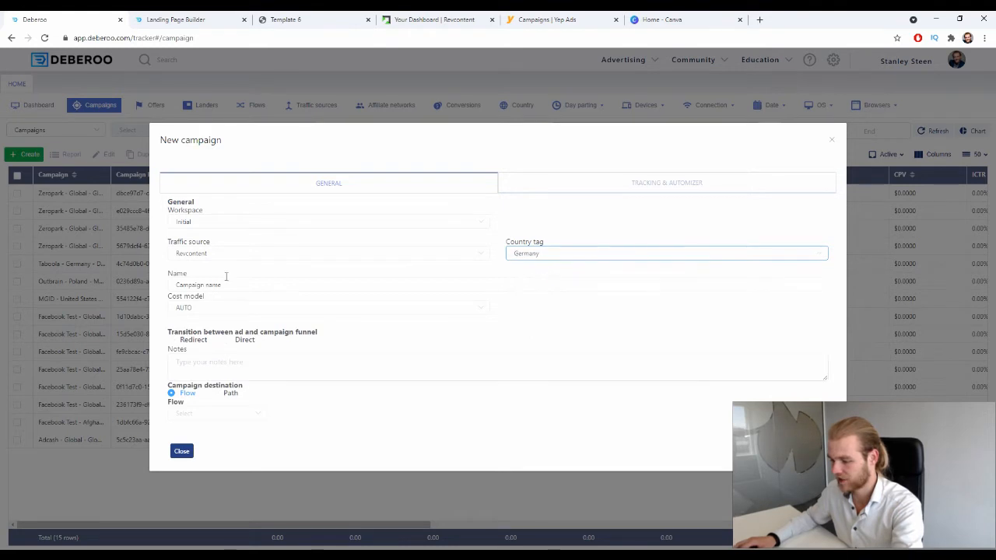
- Name the campaign SlimyLiquid - YepAds and set the transition between ad and campaign funnel to Redirect
left_click_drag(232, 285, 189, 287)
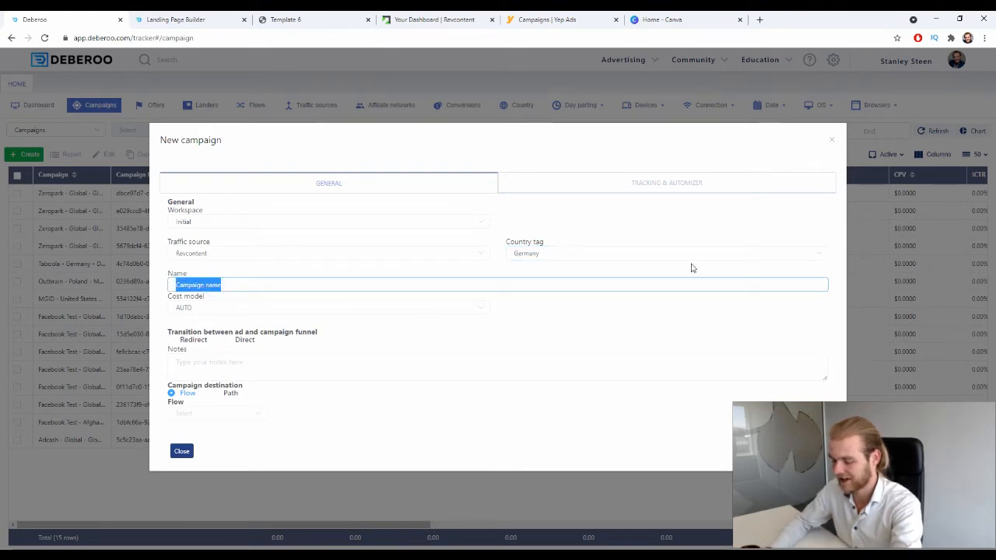
type("Slim")
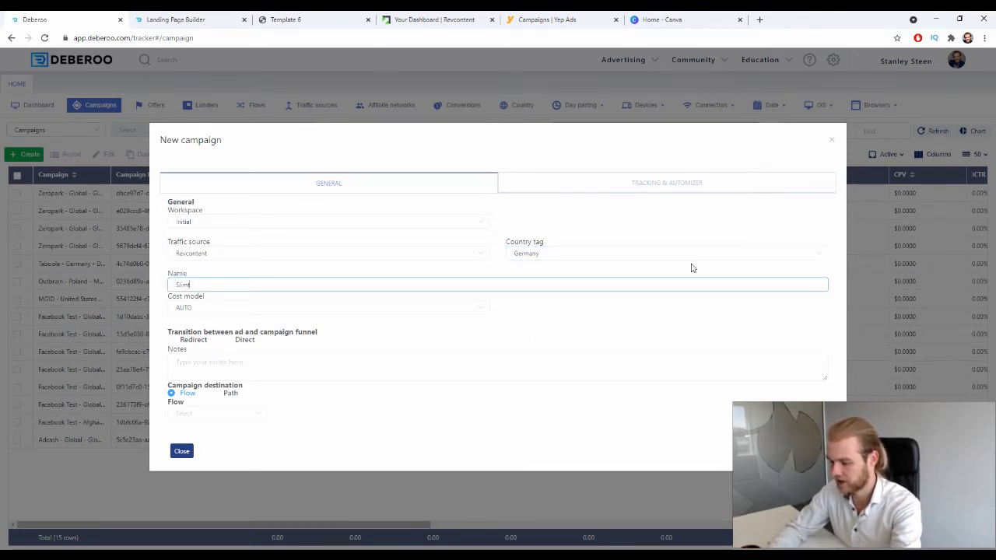
type("yLiqui")
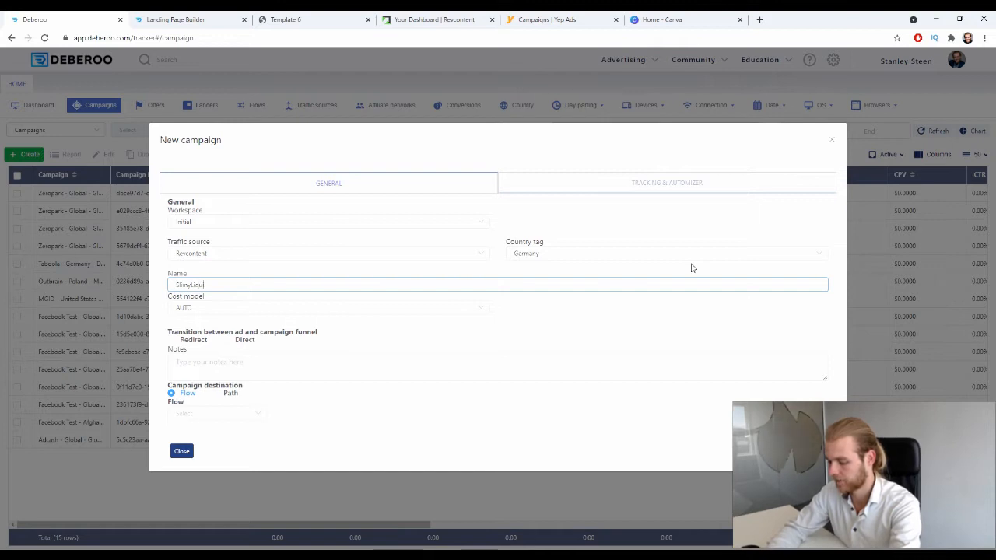
type("d - YepAds")
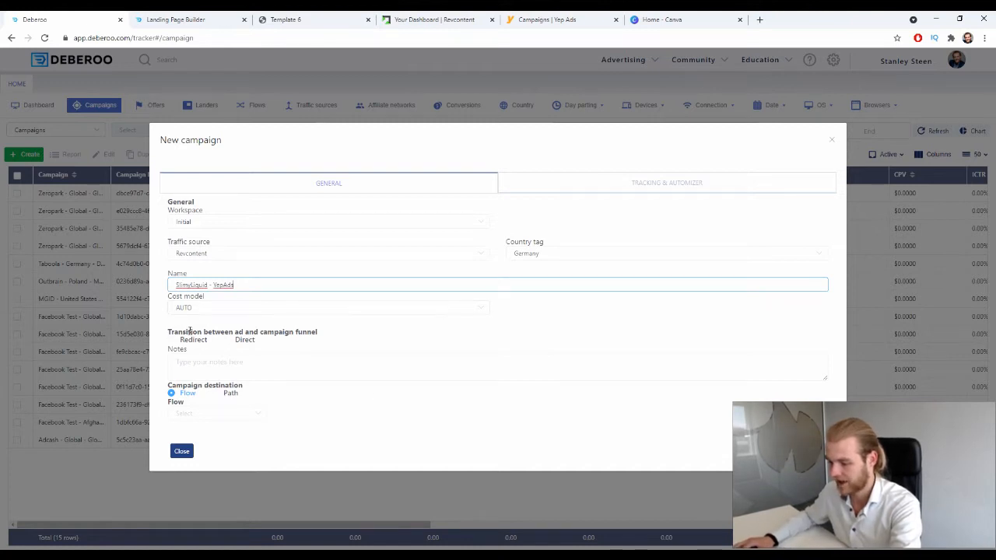
left_click_drag(183, 332, 216, 332)
left_click(230, 340)
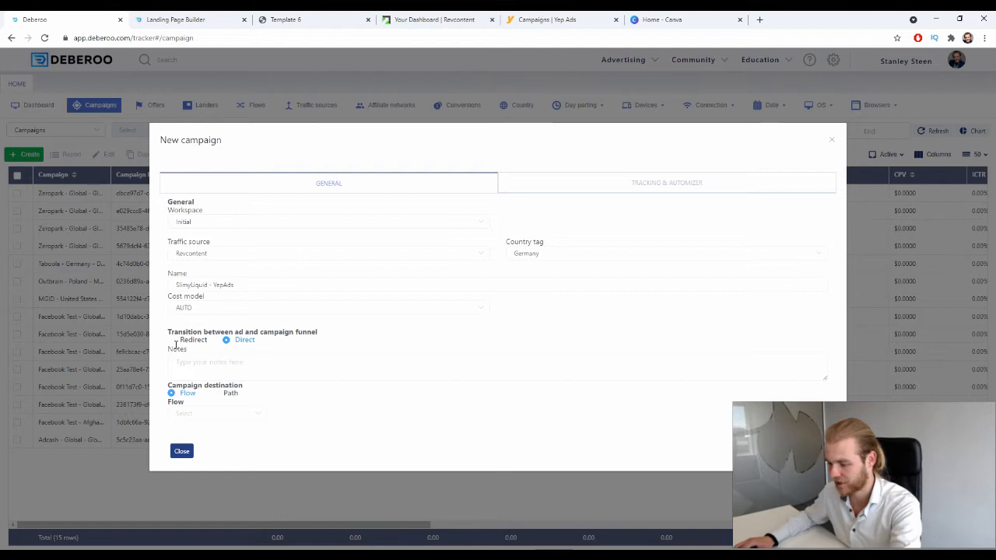
left_click(193, 341)
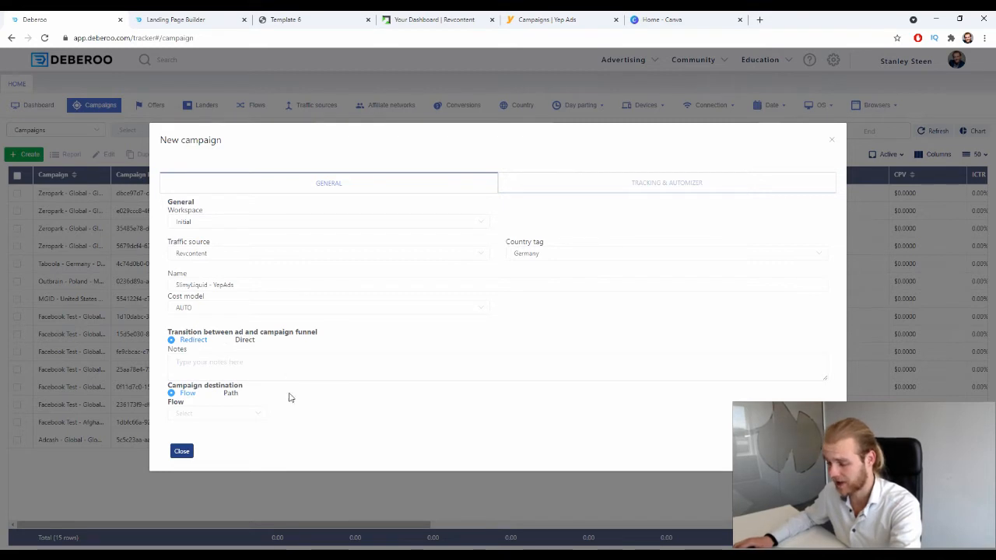
- Set the campaign destination to Path with Landers & Offers and the transition to offer to 302
left_click_drag(168, 385, 245, 387)
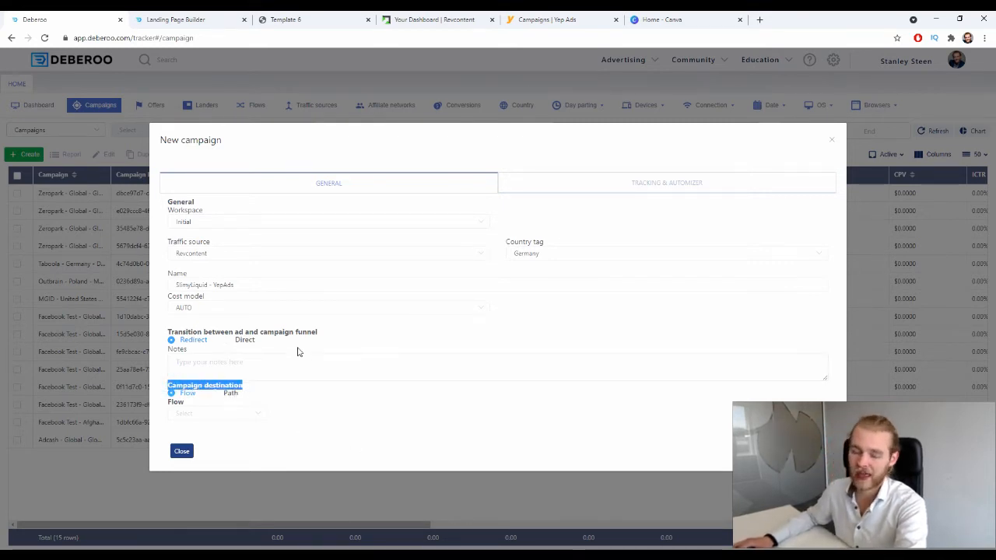
left_click(223, 413)
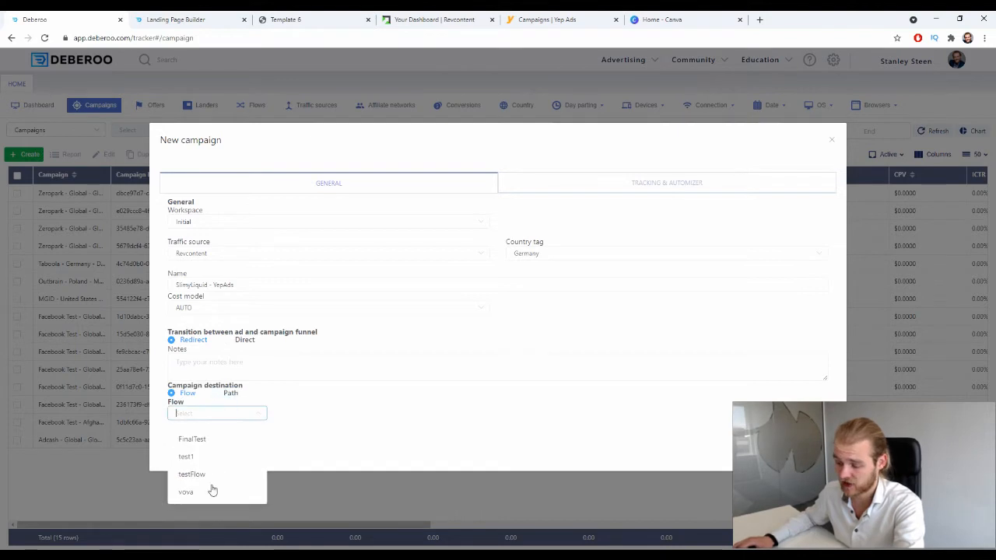
left_click(332, 394)
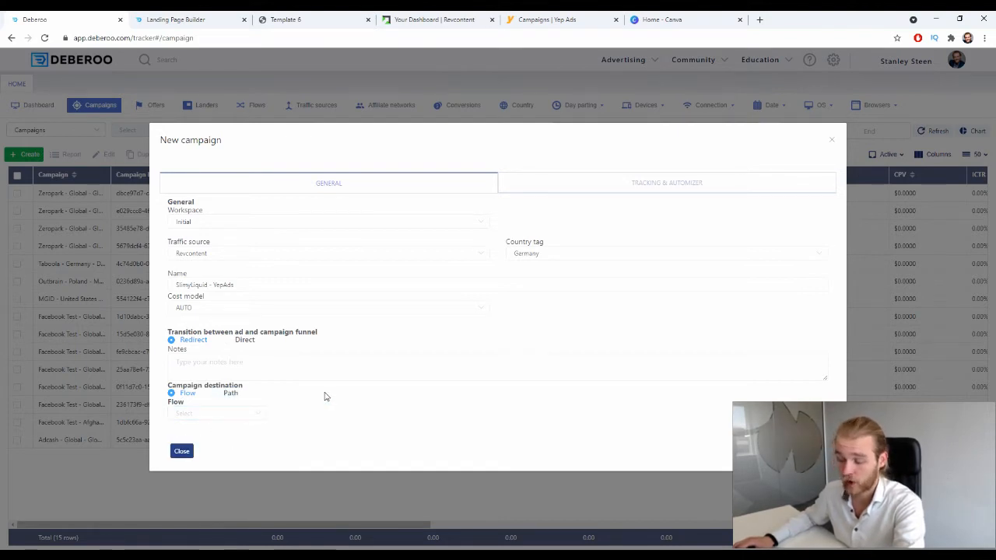
left_click(225, 394)
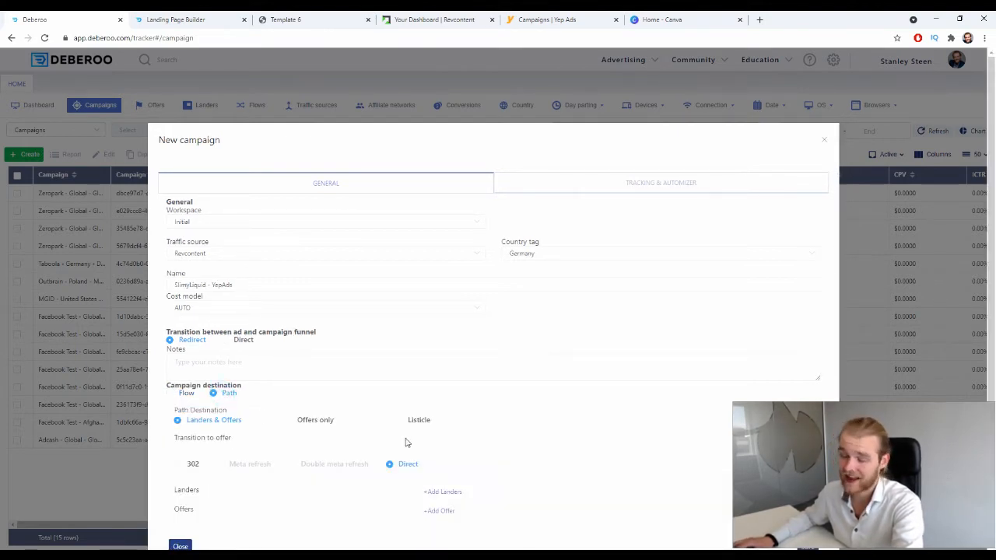
scroll(412, 389, "down", 1)
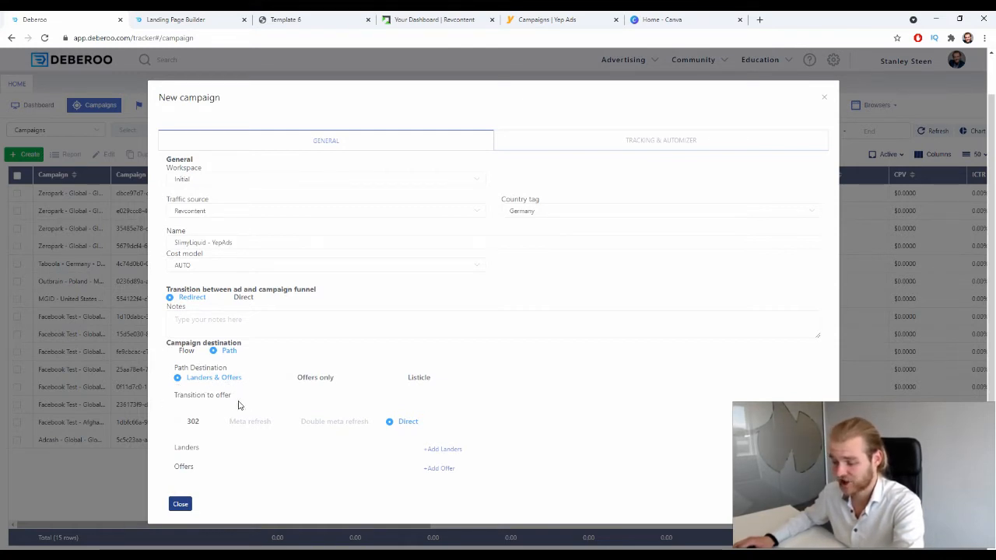
left_click(196, 421)
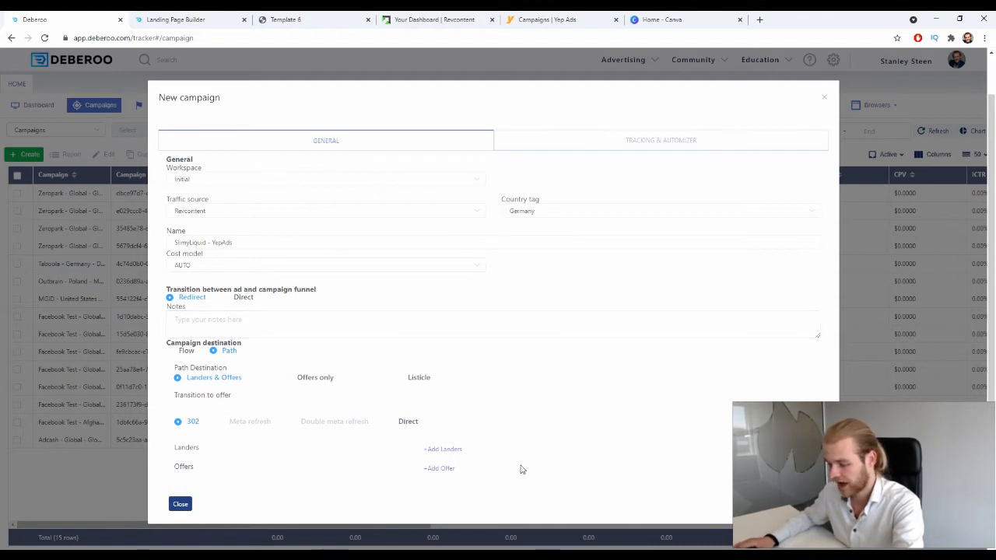
- Add a lander and an offer entry to the path and select Germany - DE - SlimyLiquid YepAds as the lander
left_click(444, 449)
left_click(463, 482)
scroll(262, 443, "down", 1)
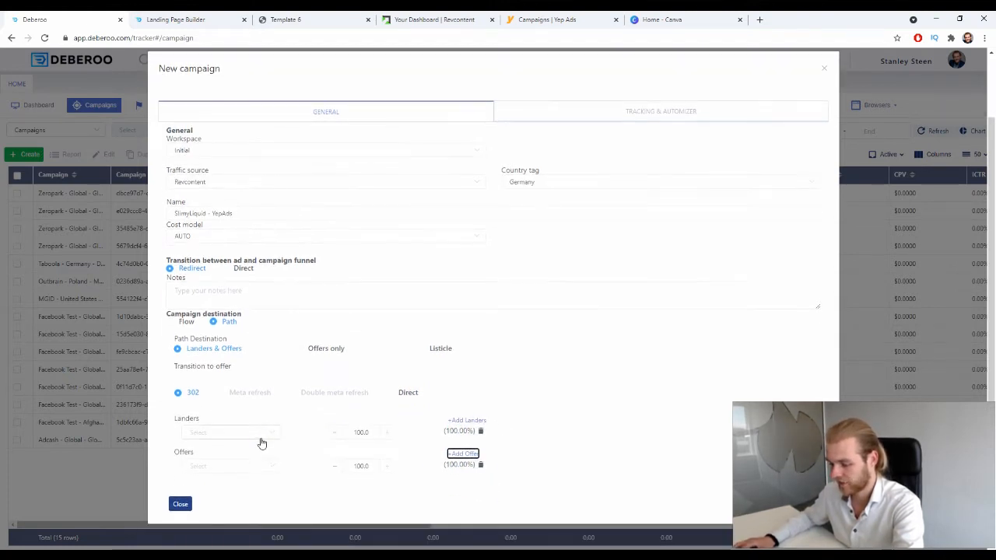
left_click(262, 435)
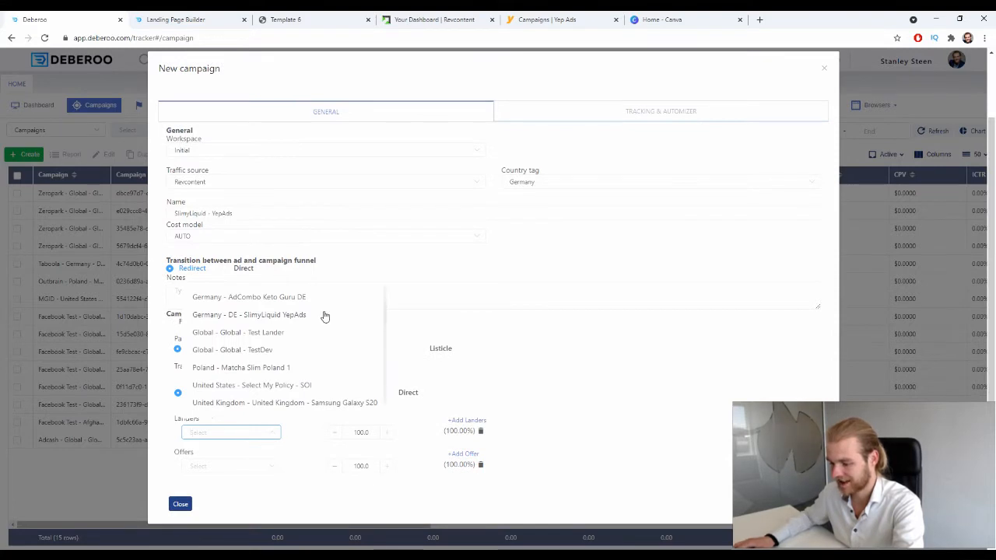
left_click(272, 315)
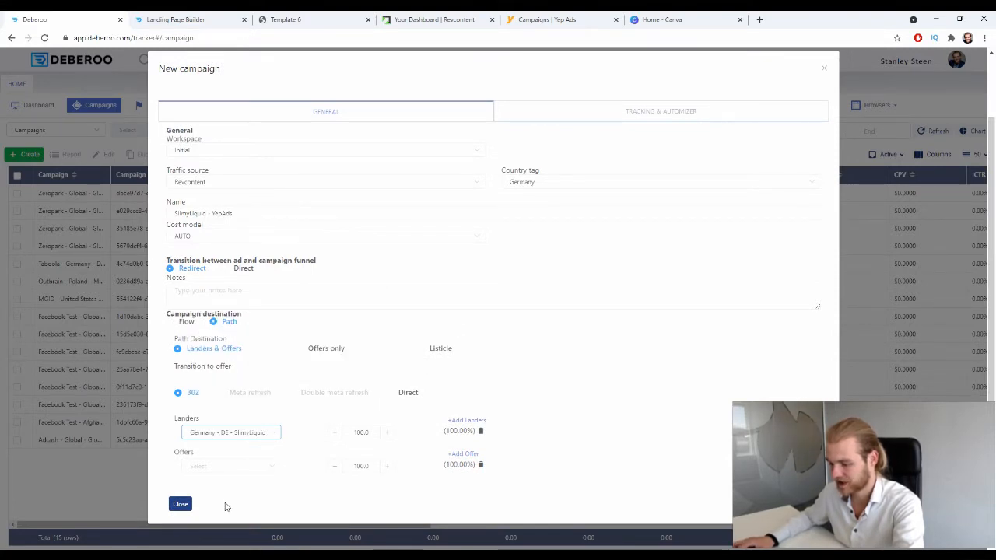
- Select Yepads - Germany - SlimyLiquid as the path's offer and copy the new campaign's tracking URL
left_click(266, 471)
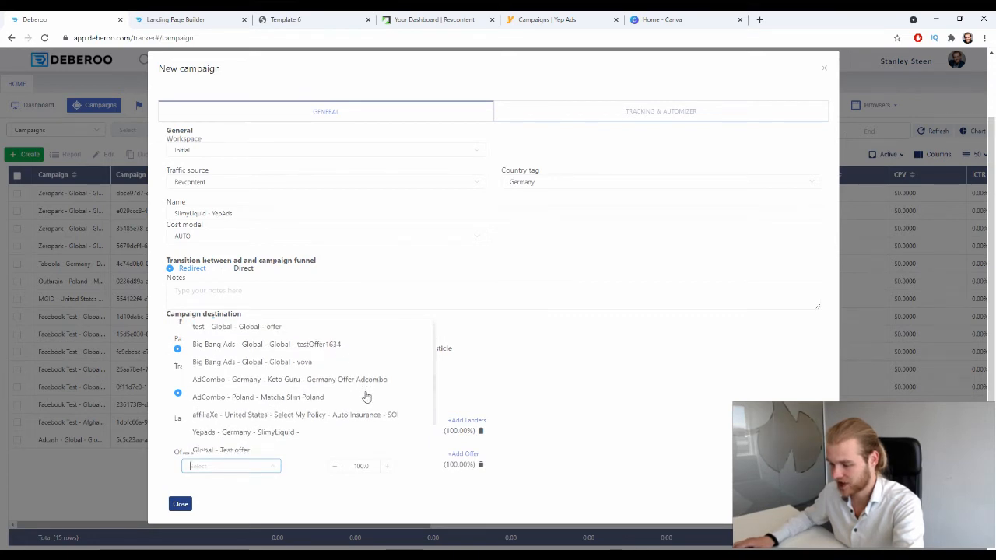
scroll(358, 397, "down", 1)
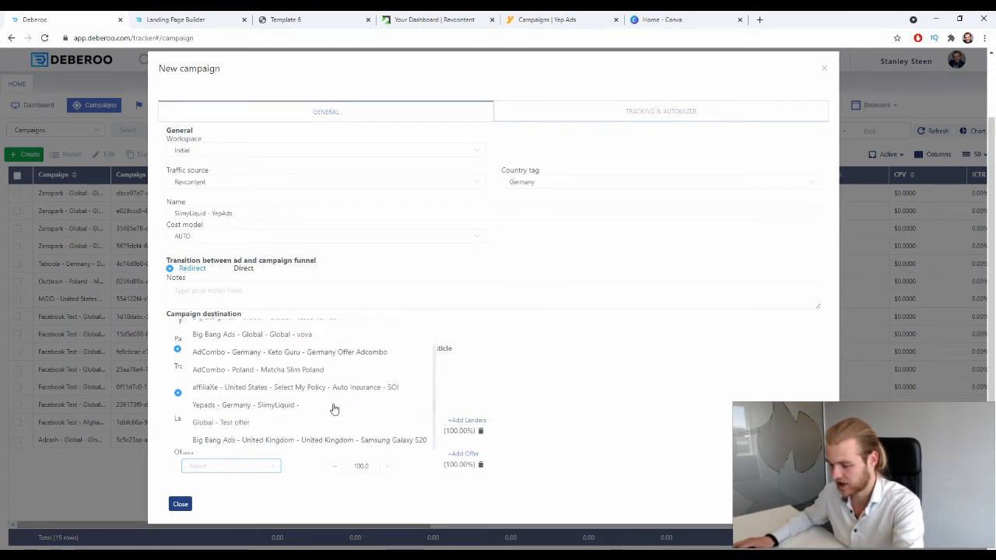
left_click(335, 406)
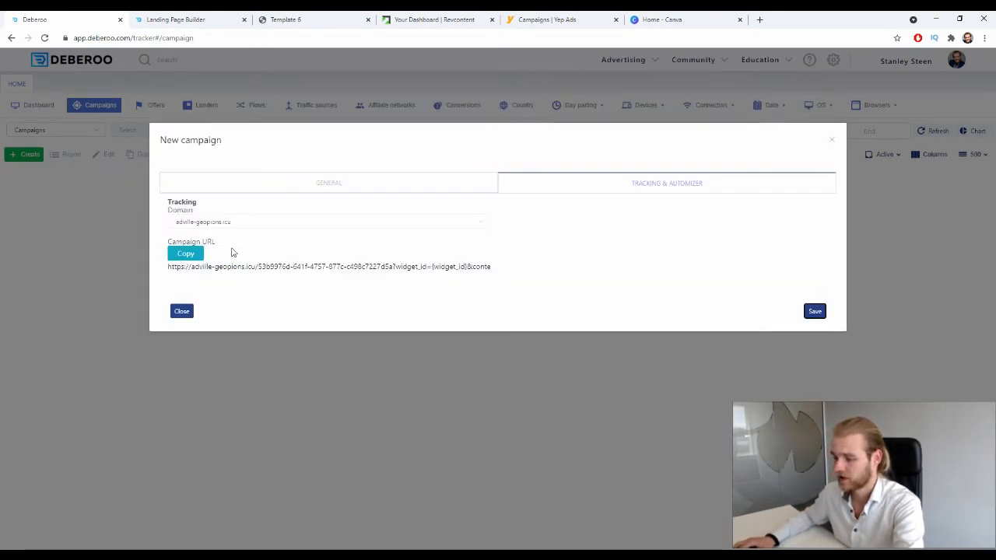
left_click(191, 255)
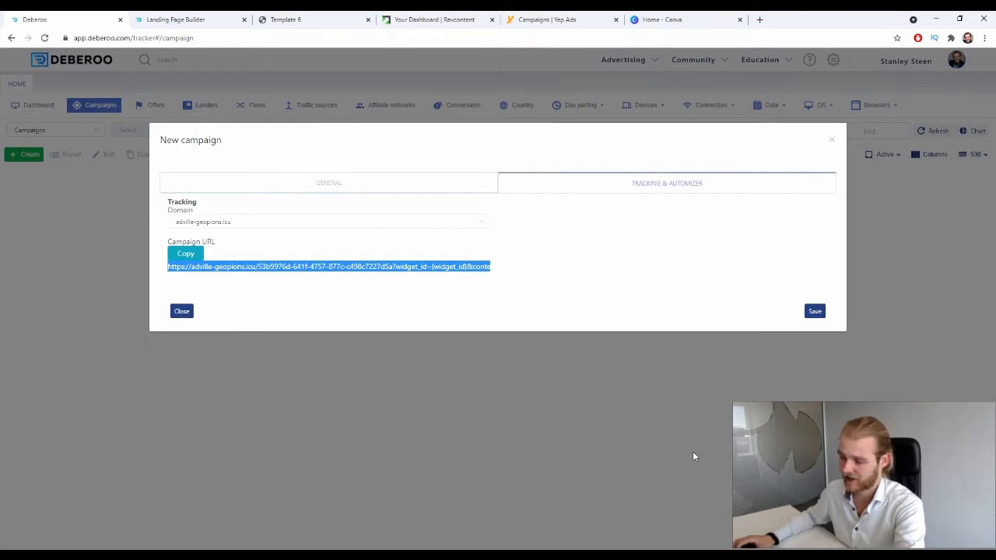
left_click(672, 259)
- Switch to Revcontent and start a new campaign boost named DE - SlimyLiquid - YepAds
left_click(455, 19)
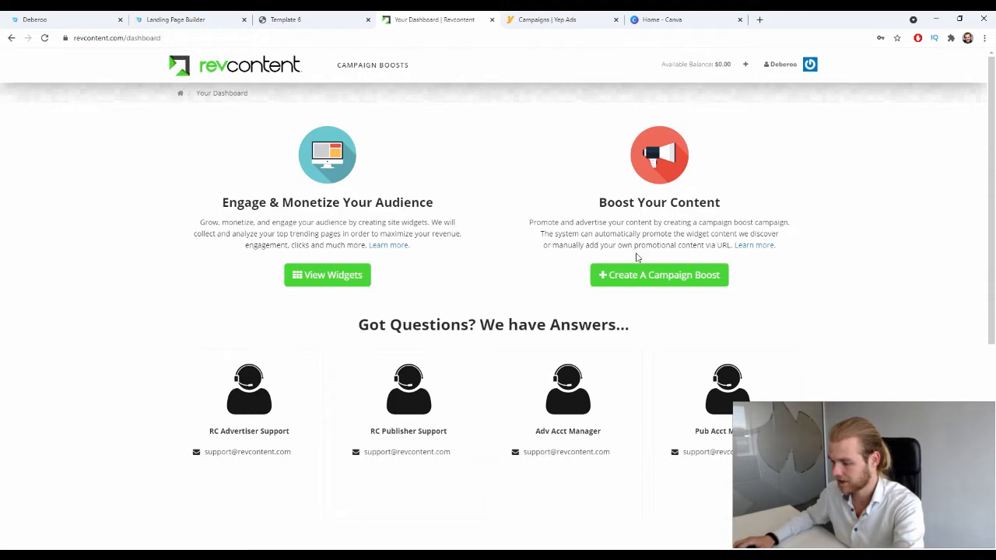
left_click(636, 272)
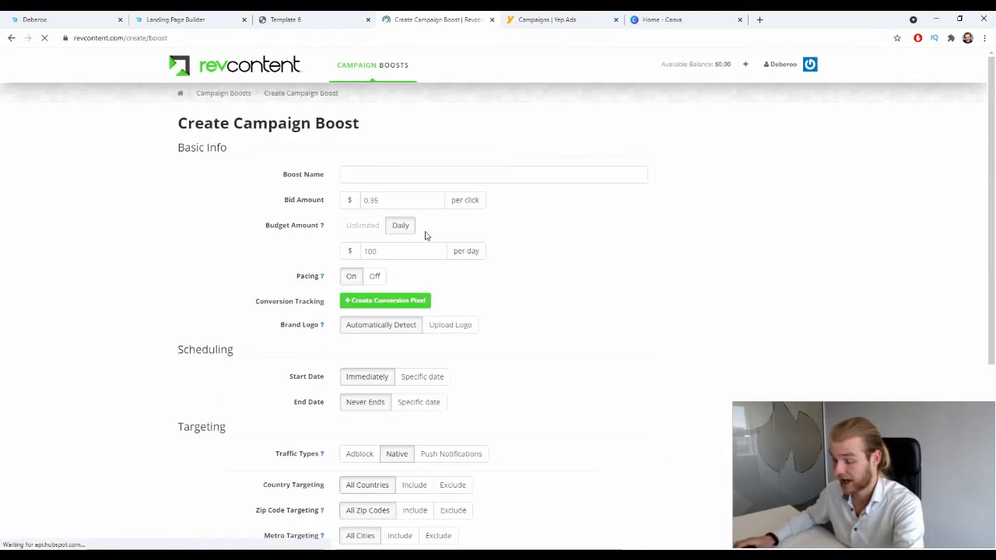
left_click(418, 181)
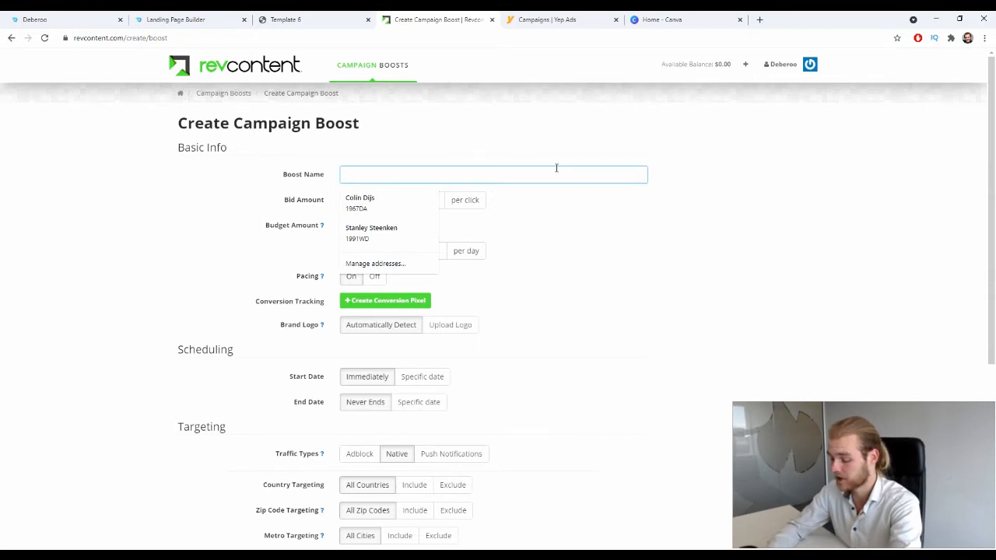
type("De - SlimyLiq")
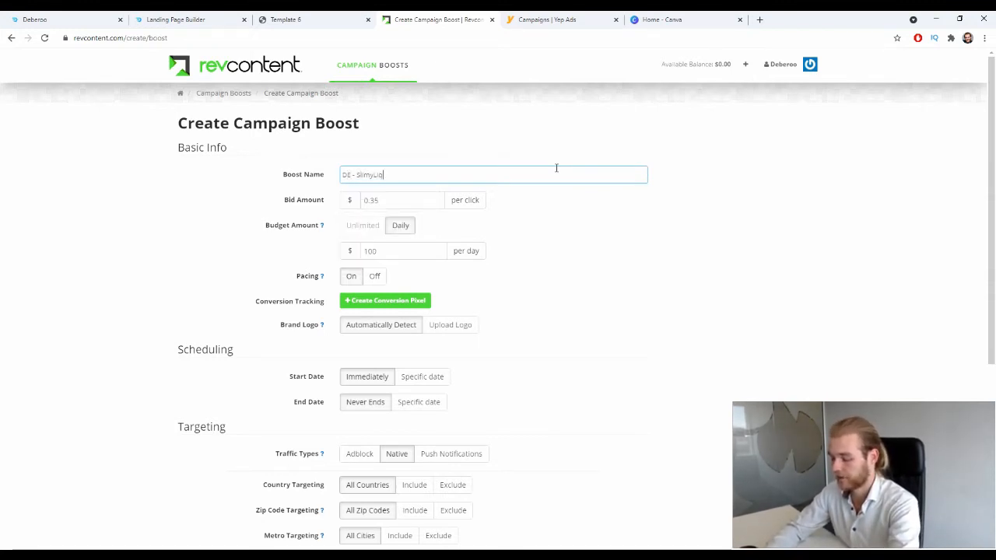
type("uid - ")
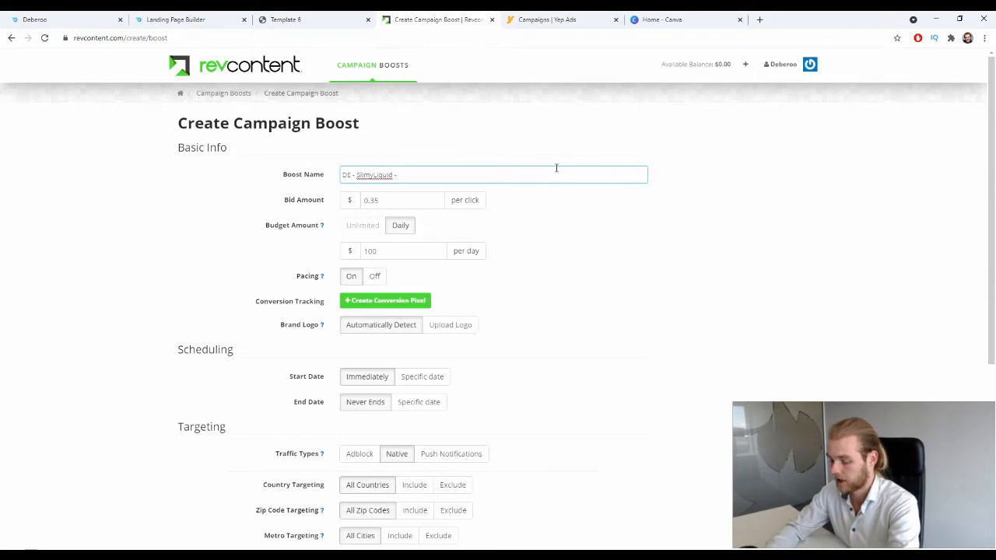
type("YepA")
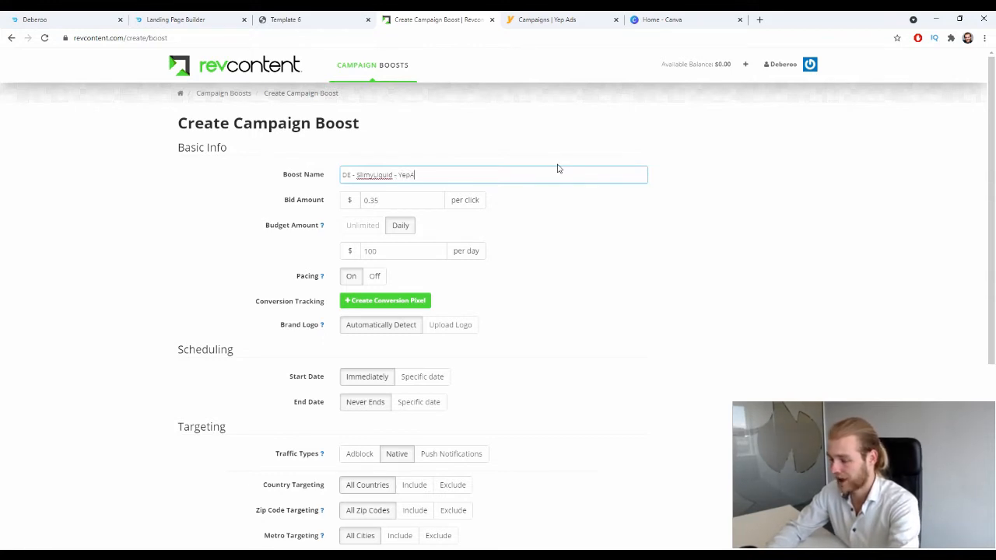
type("ds")
left_click(544, 241)
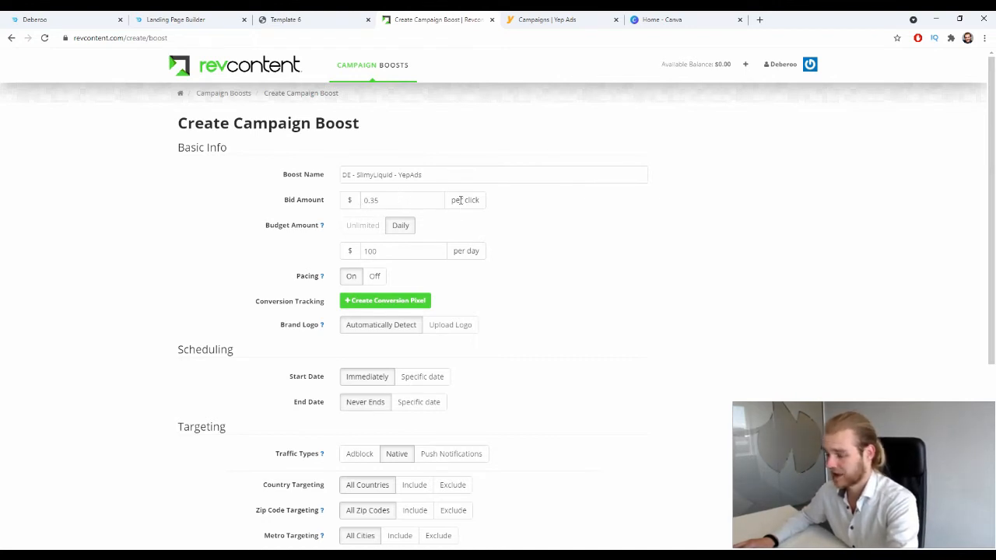
- Set the boost's daily budget to $250 and choose to upload a brand logo instead of detecting it automatically
double_click(419, 204)
left_click(543, 235)
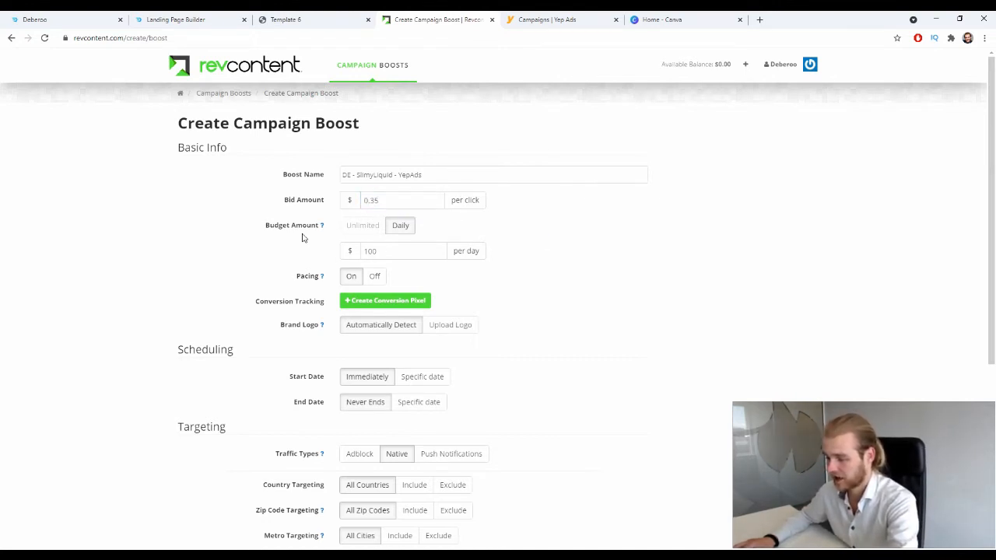
double_click(416, 250)
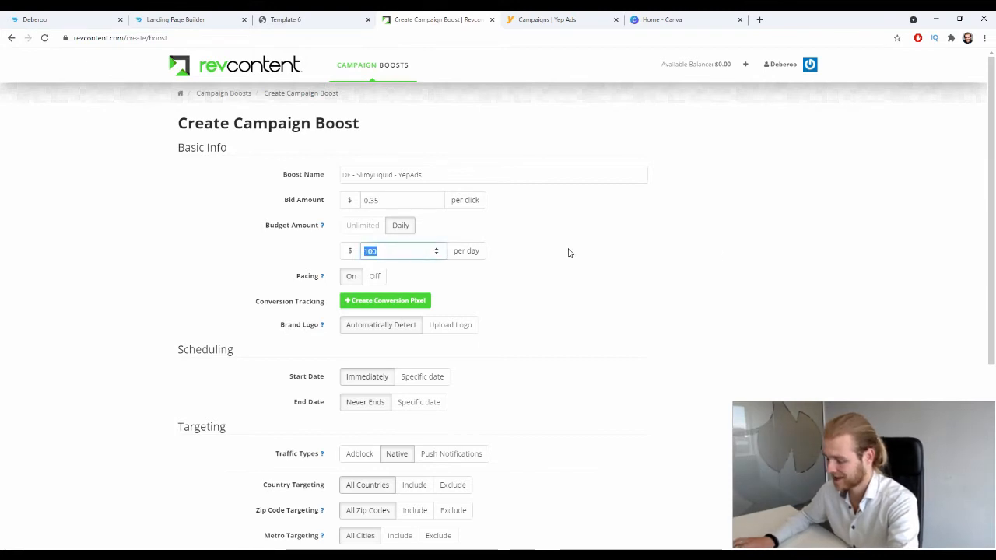
type("250")
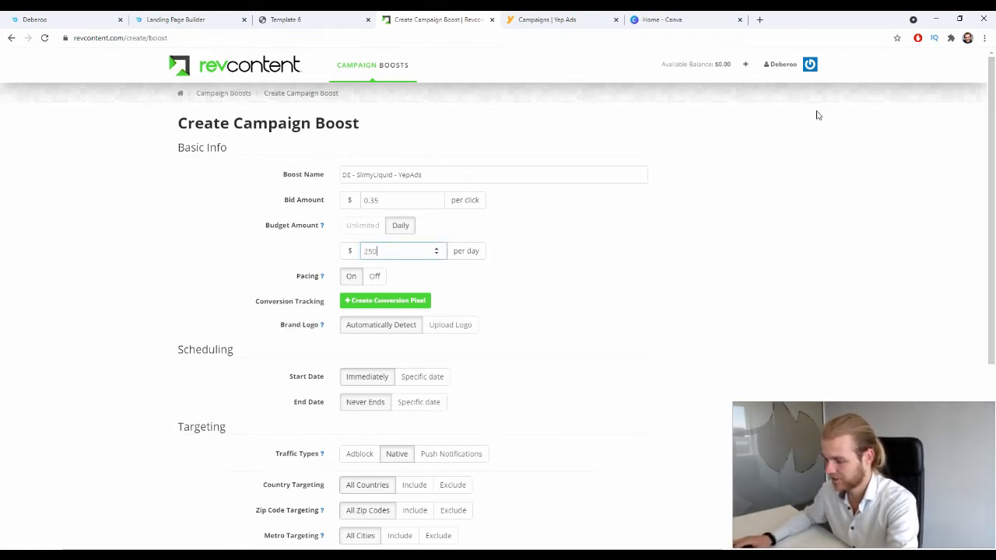
left_click(279, 242)
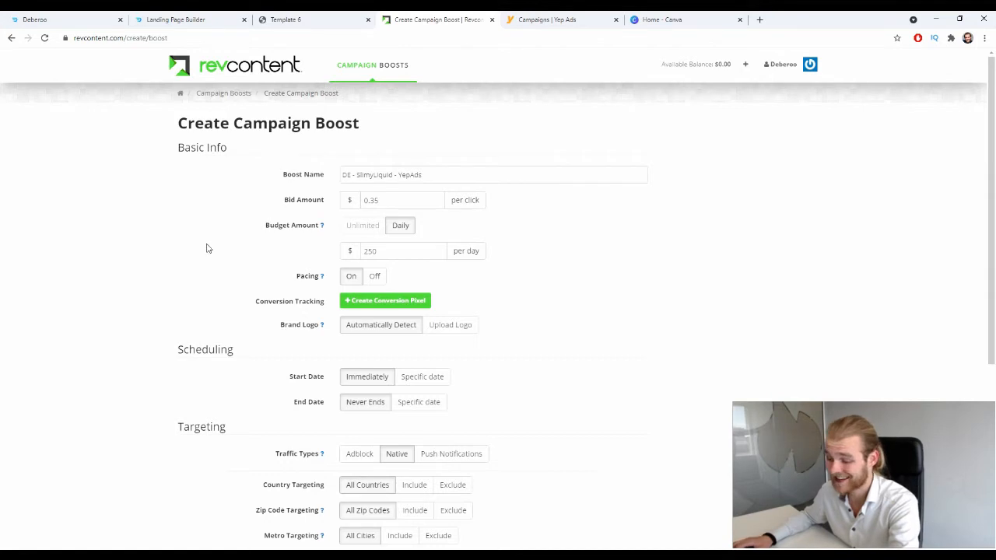
scroll(207, 248, "down", 1)
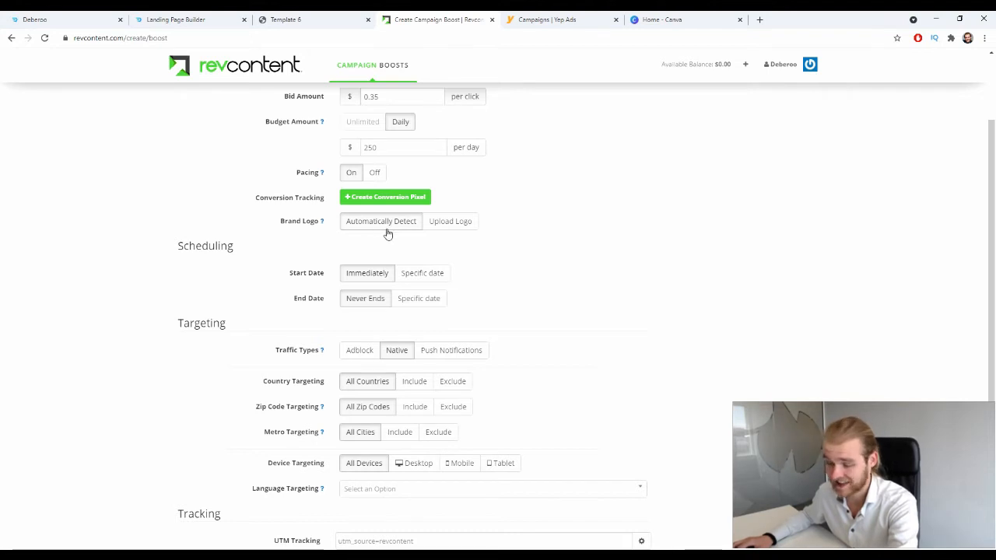
left_click(464, 226)
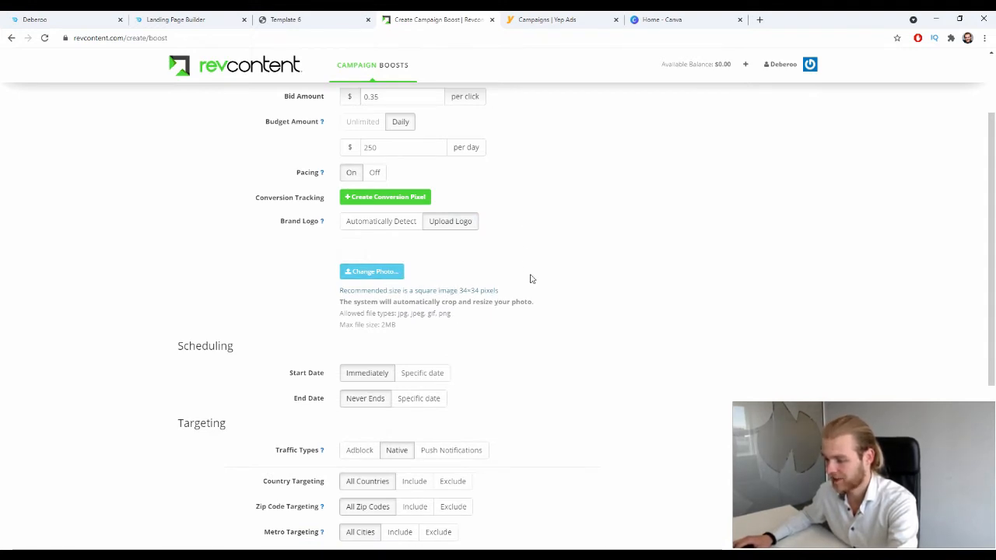
- Switch to Canva and create a new custom-size design of 40 × 40 px
left_click(684, 17)
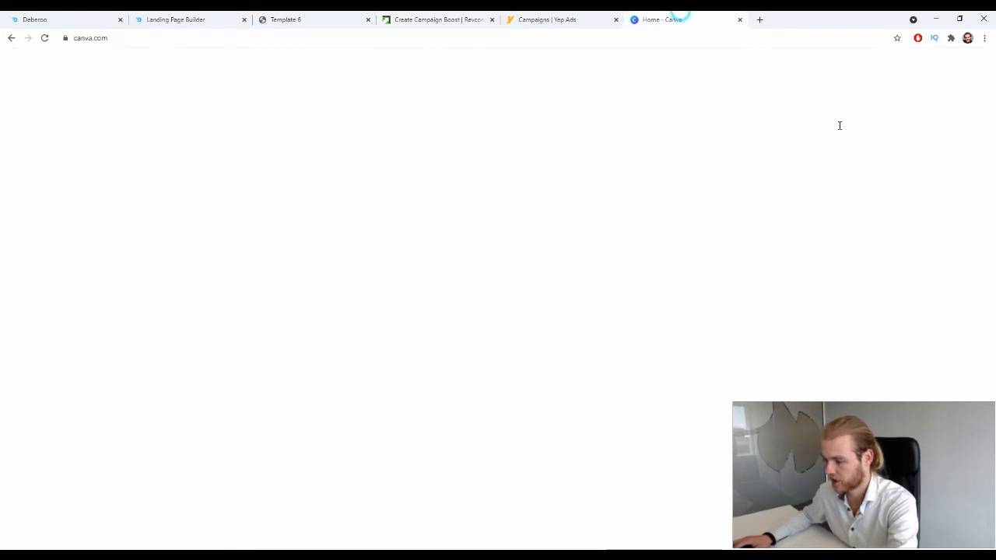
left_click(907, 69)
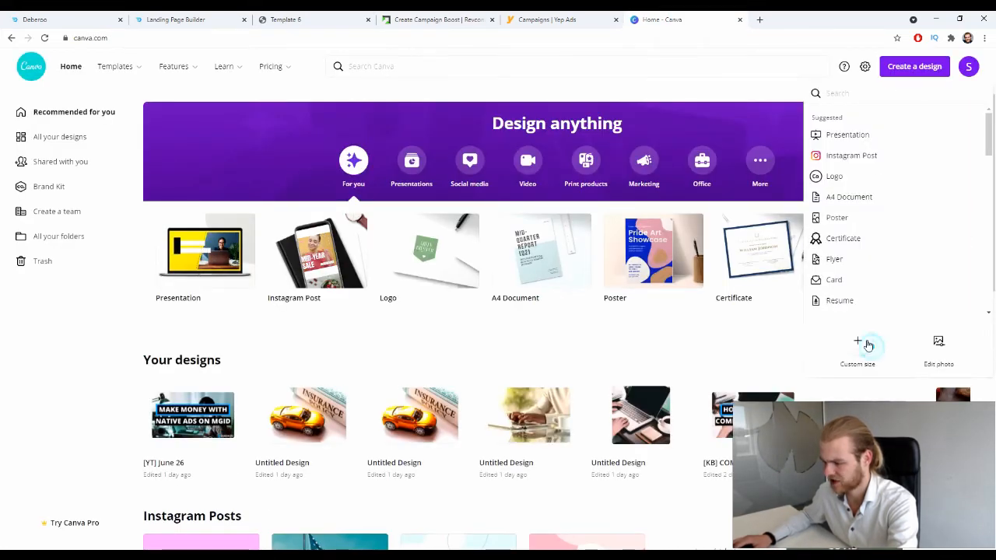
left_click(869, 345)
left_click_drag(827, 123, 835, 123)
double_click(835, 123)
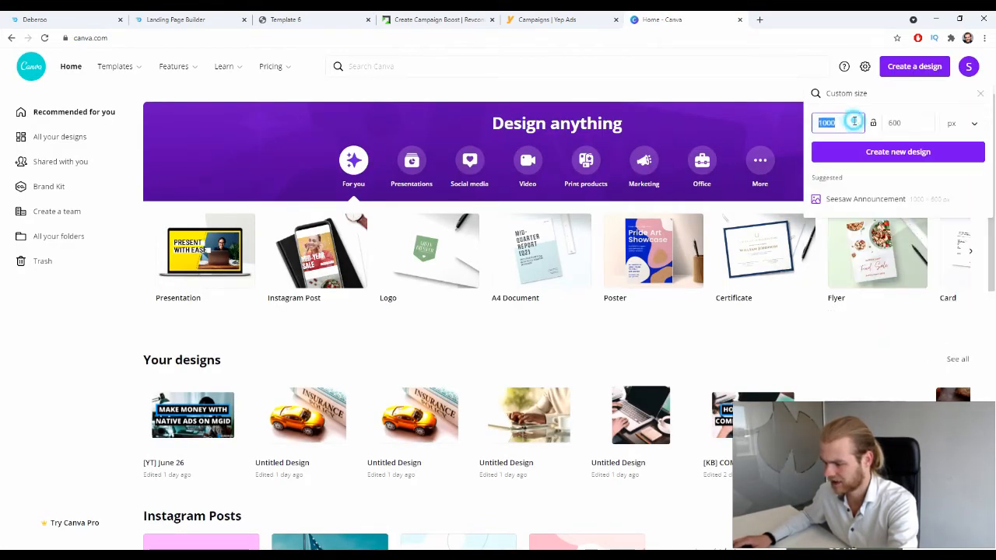
type("34")
double_click(895, 123)
key("BackSpace")
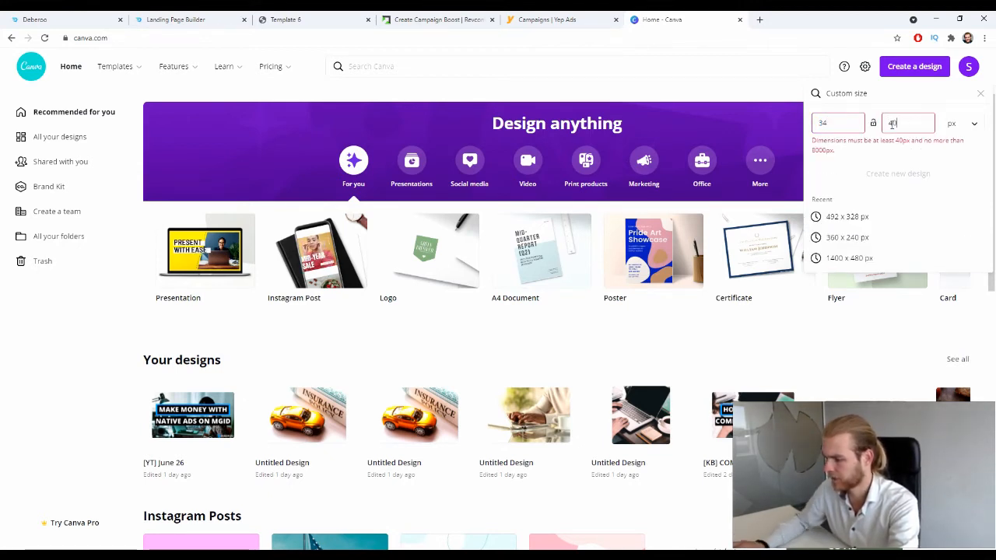
type("40")
key("shift+Tab")
key("BackSpace")
key("BackSpace")
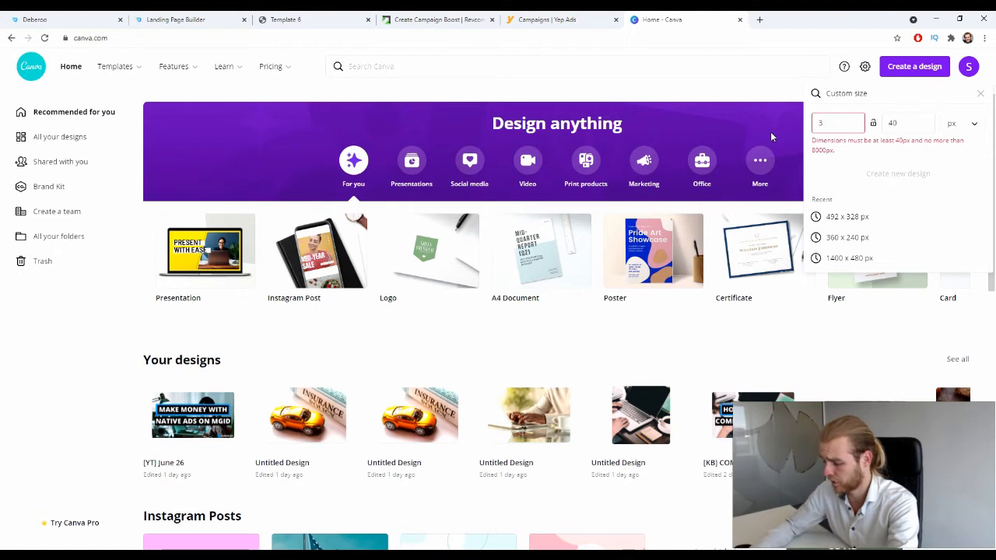
type("40")
left_click(856, 151)
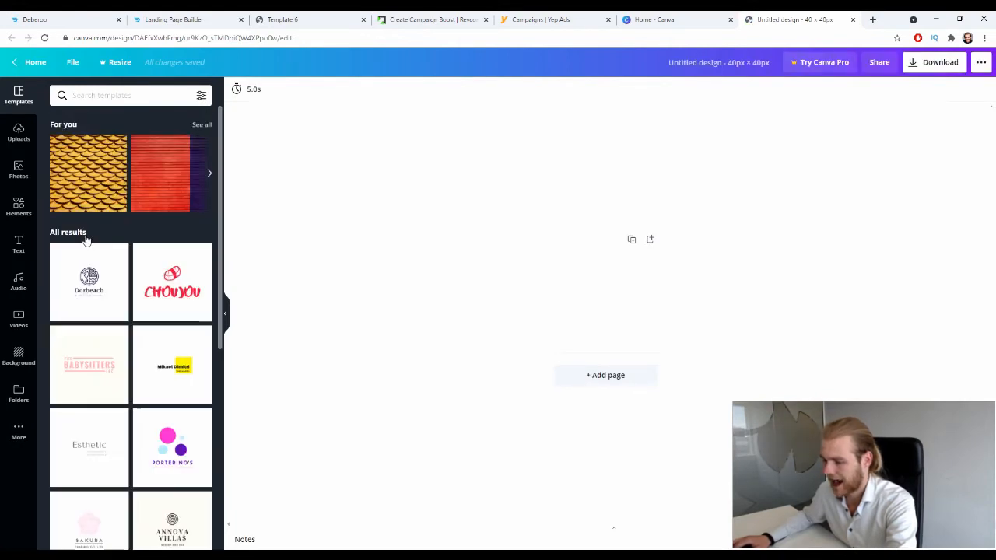
left_click_drag(168, 284, 554, 253)
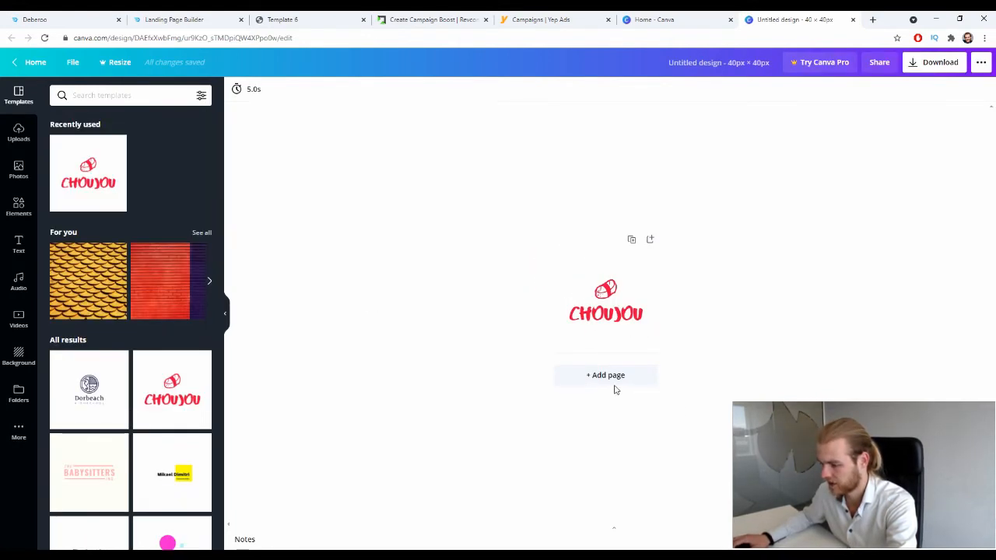
left_click(944, 67)
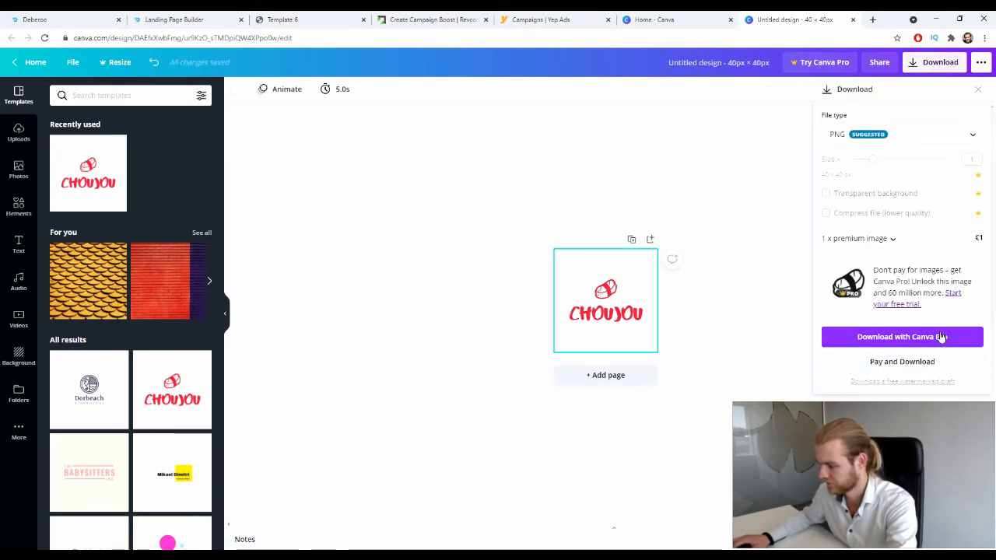
left_click(603, 295)
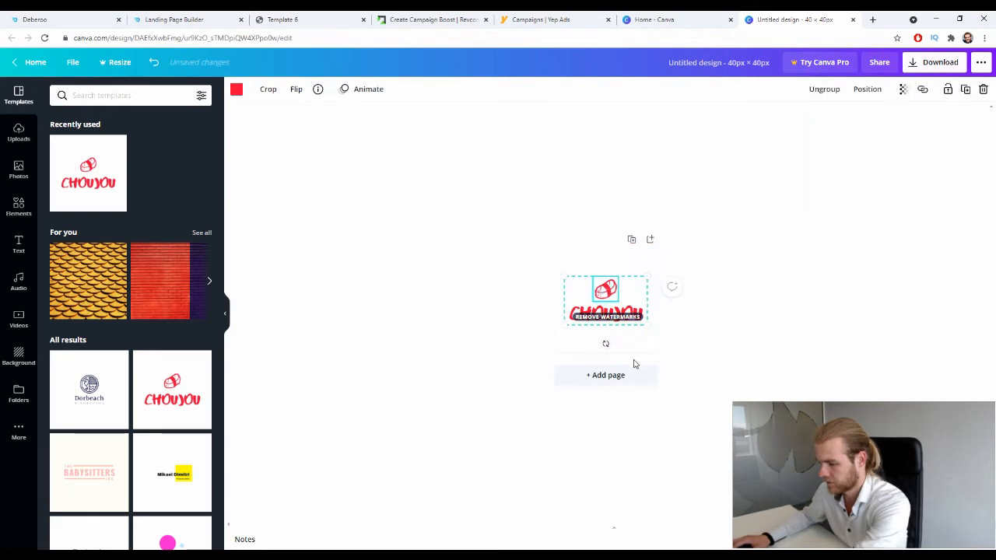
key("Delete")
key("Delete")
left_click(625, 282)
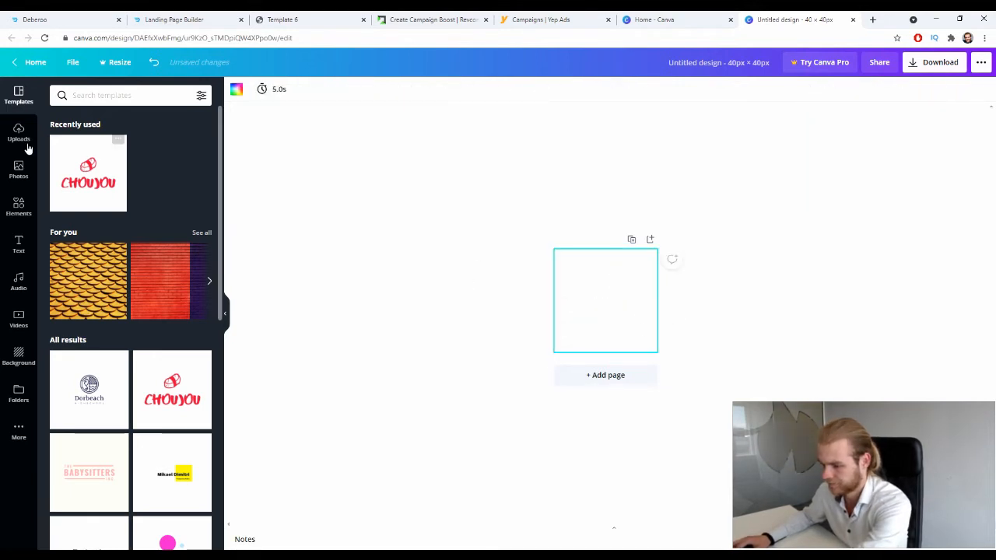
- Fill the blank design with the uploaded yellow car insurance photo and download it as a PNG
left_click(19, 134)
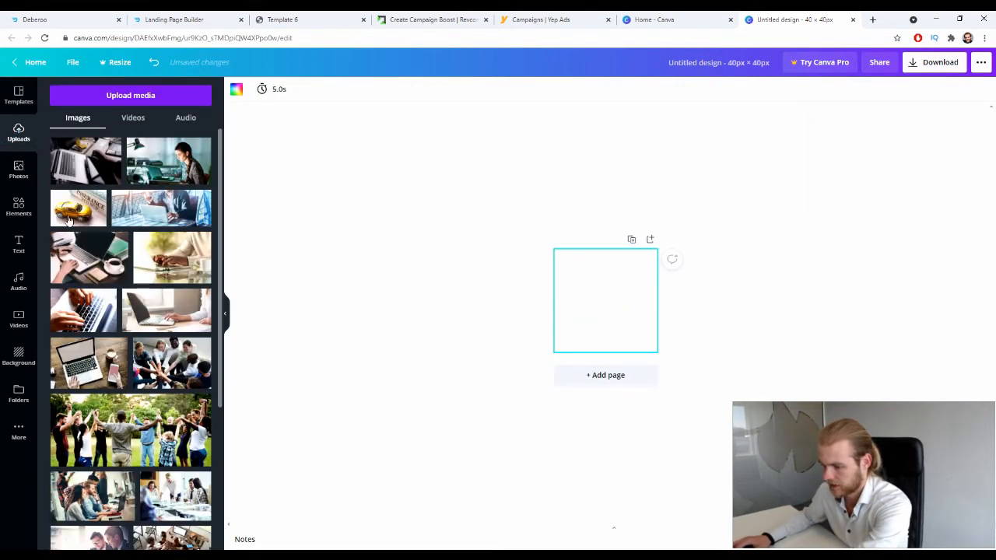
left_click_drag(78, 208, 568, 290)
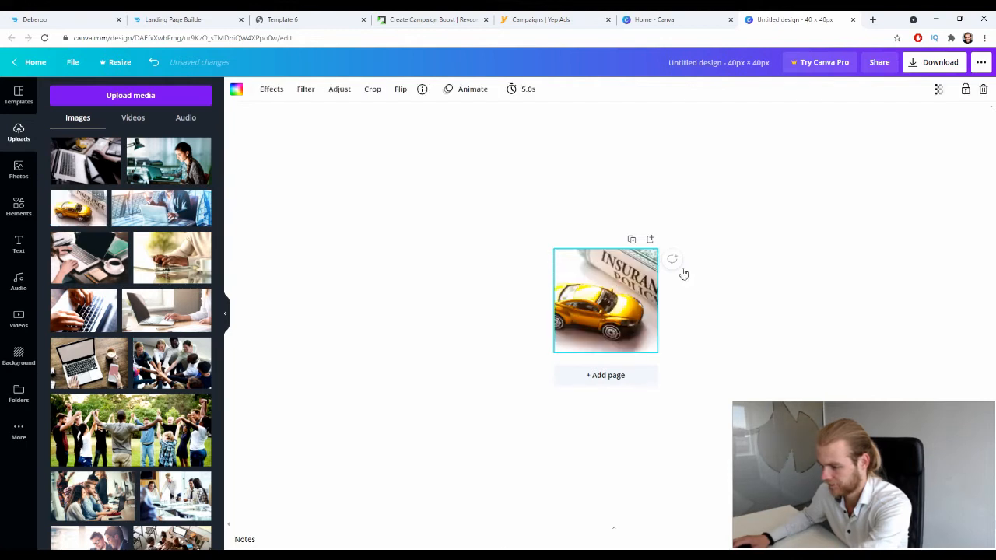
left_click(940, 64)
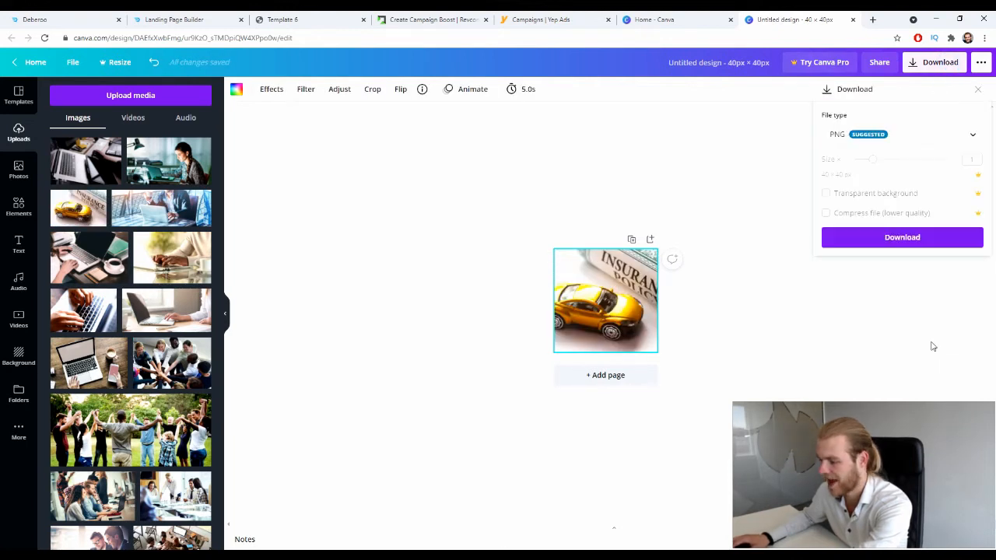
left_click(898, 237)
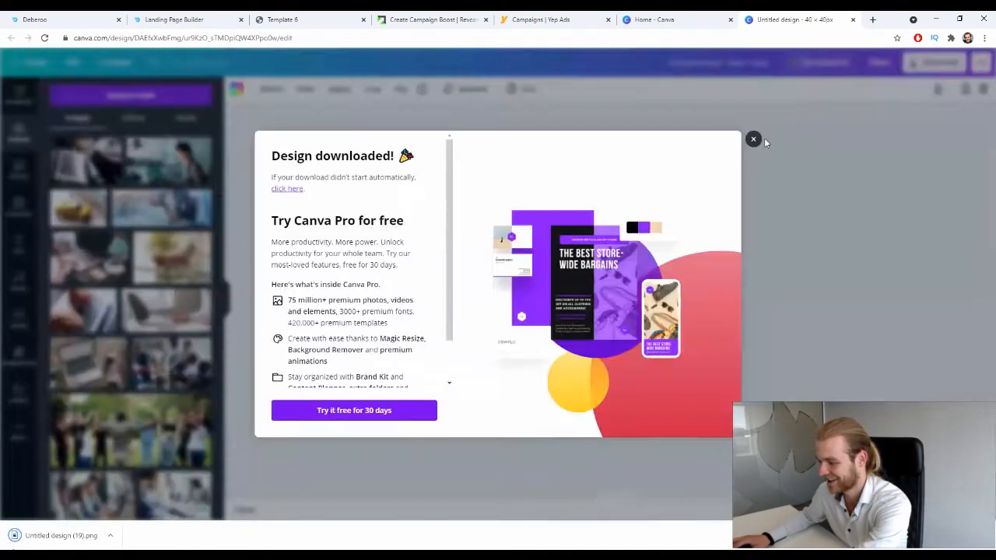
left_click(754, 139)
- Return to the Revcontent boost and upload Untitled design (19).png as its brand logo
left_click(470, 19)
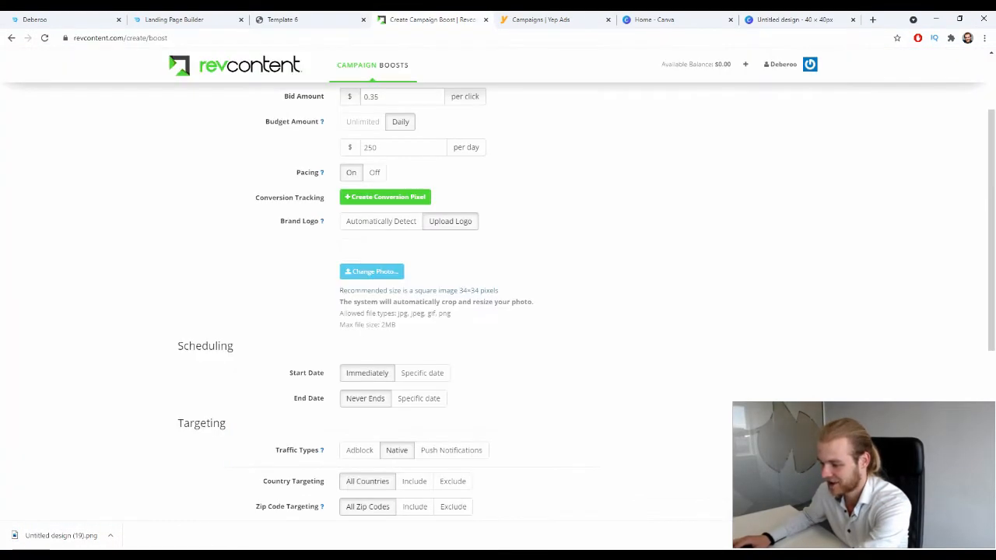
left_click_drag(78, 535, 372, 271)
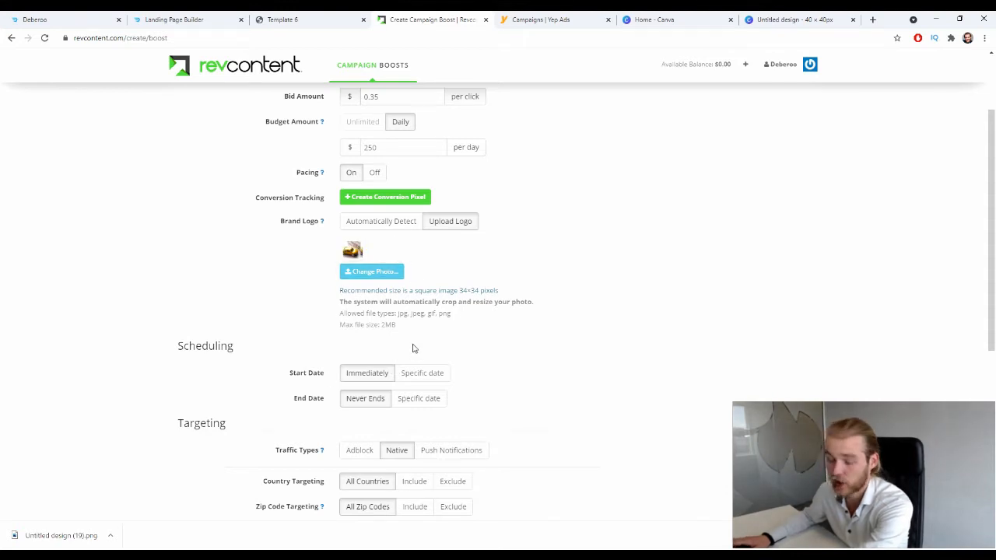
scroll(527, 270, "down", 2)
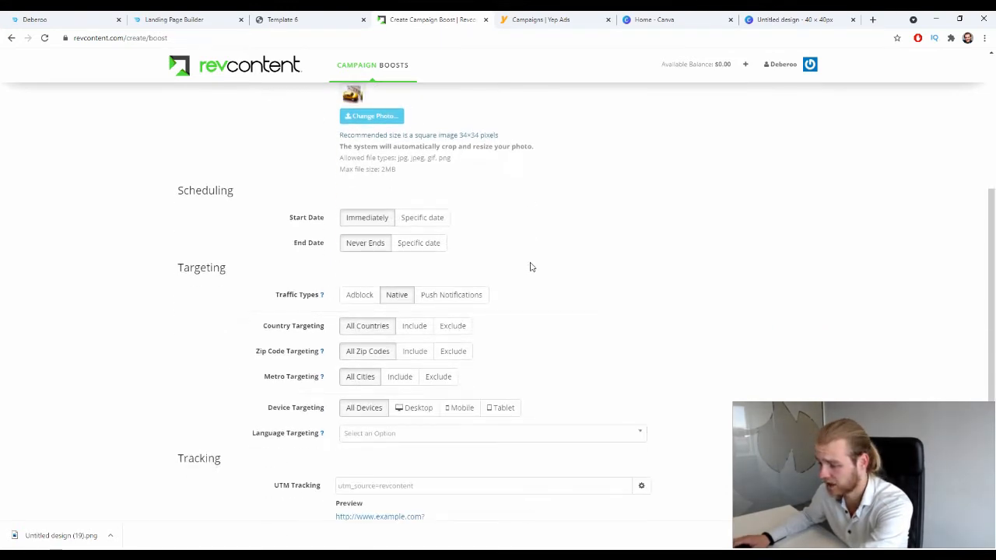
scroll(529, 267, "up", 1)
scroll(390, 188, "down", 1)
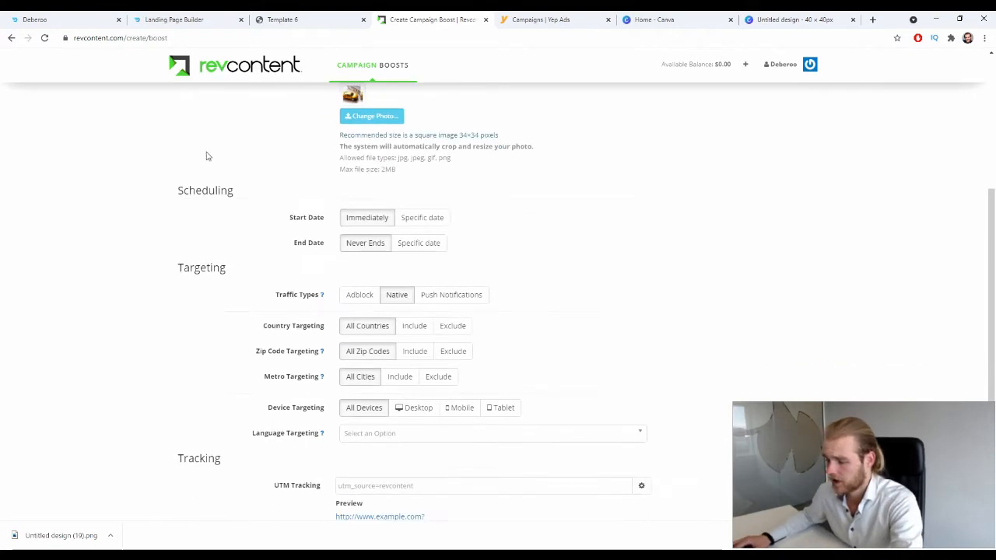
- Schedule the boost to start on the specific date 07/22/2021 and to never end
left_click_drag(176, 186, 238, 200)
left_click(256, 220)
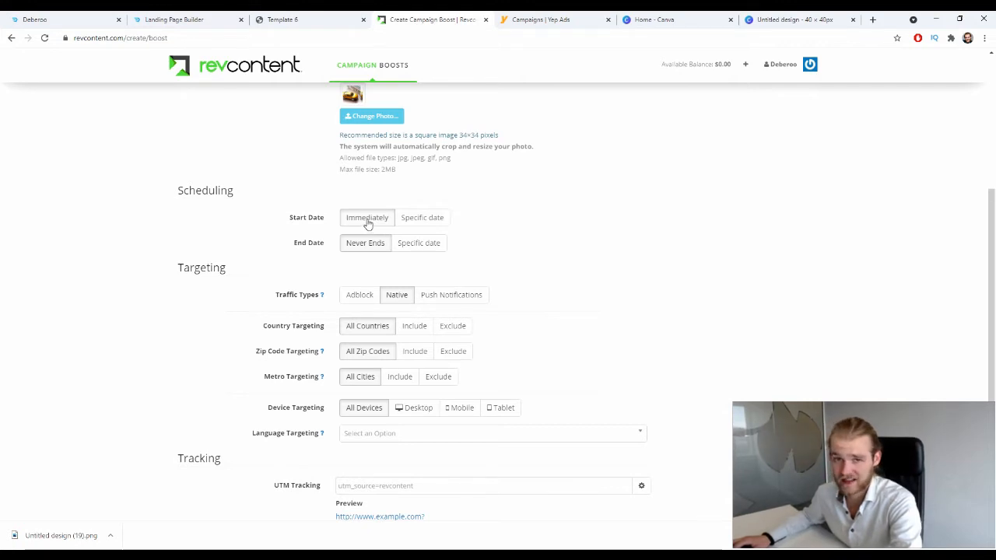
left_click(424, 219)
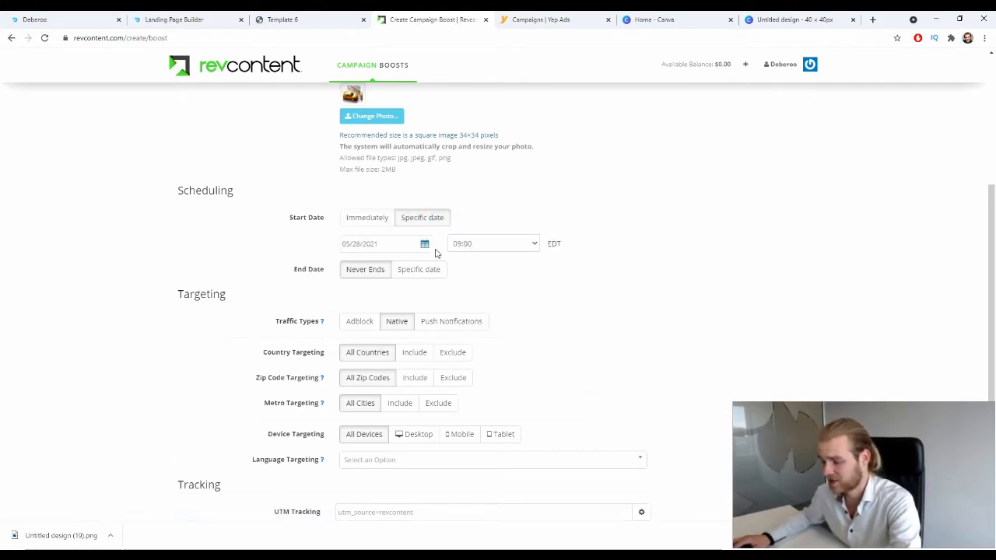
left_click(381, 243)
left_click(442, 268)
left_click(442, 268)
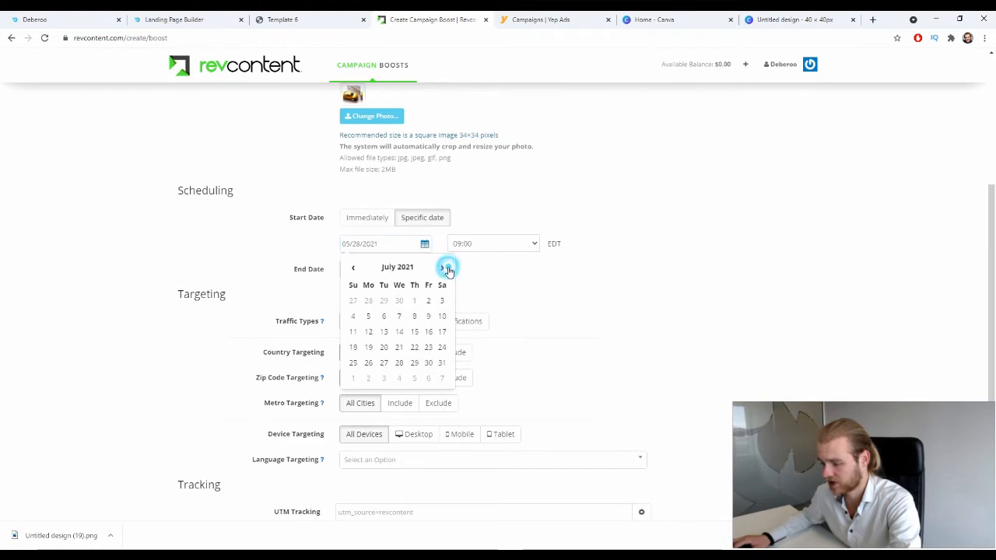
left_click(413, 347)
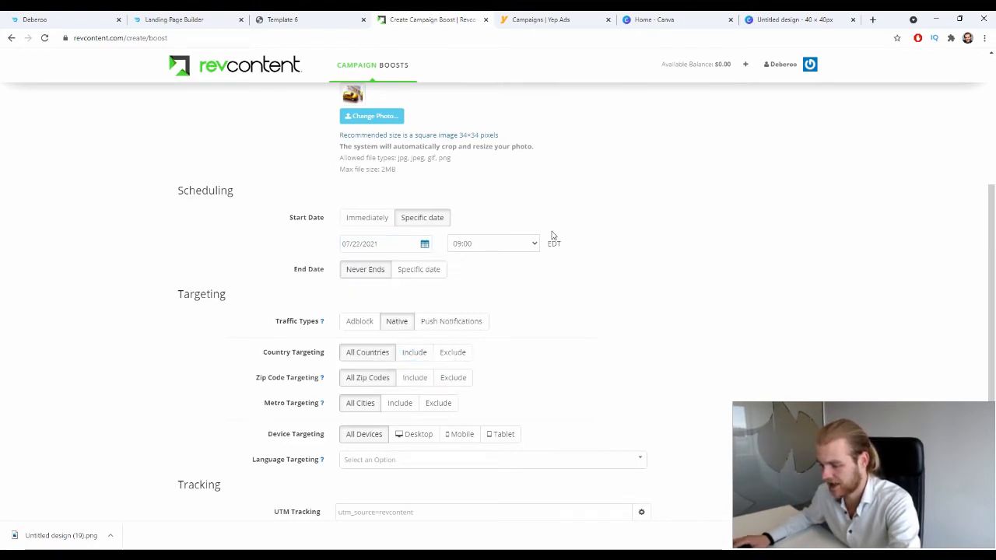
scroll(525, 307, "down", 3)
left_click(313, 172)
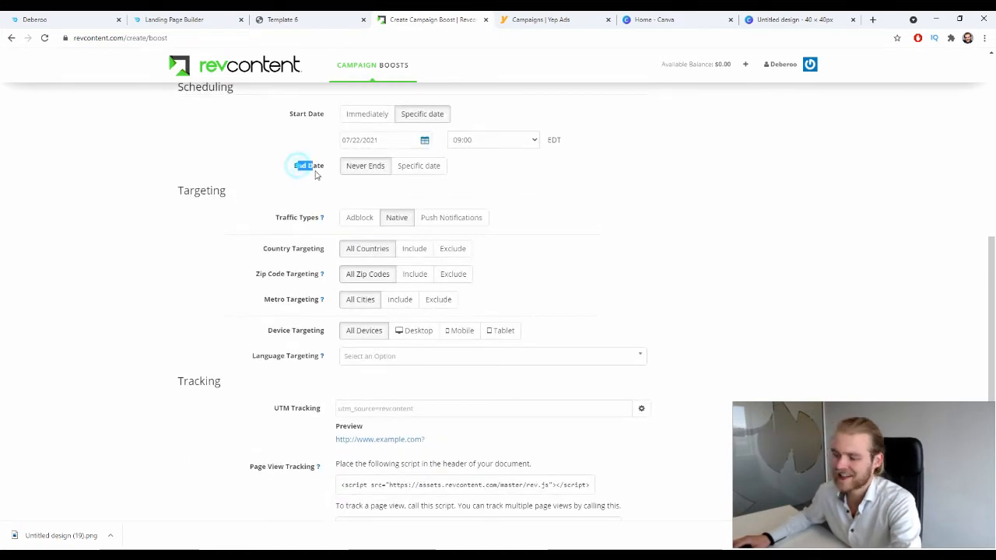
left_click(365, 165)
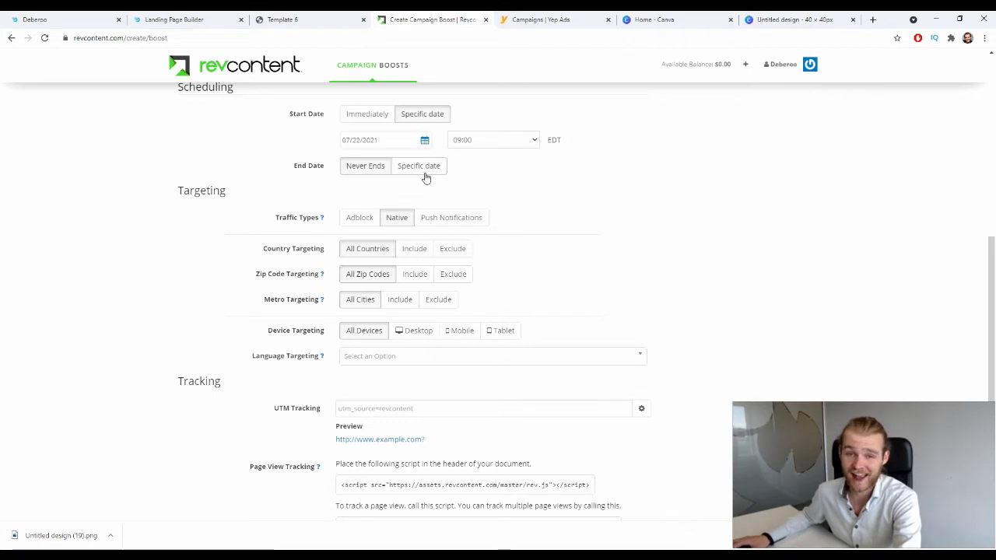
- Switch the country targeting to include only chosen countries and add Germany
scroll(444, 176, "down", 2)
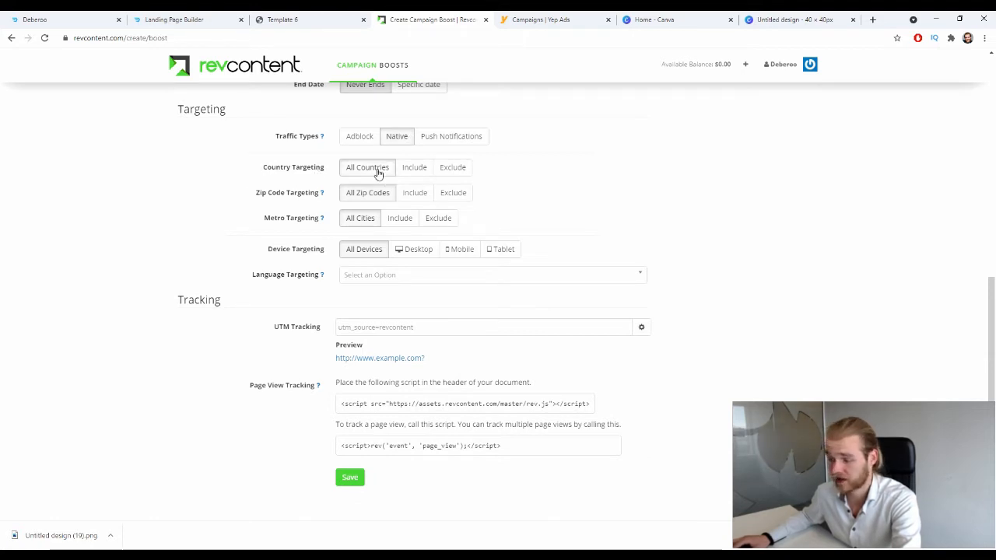
left_click(411, 167)
left_click(393, 191)
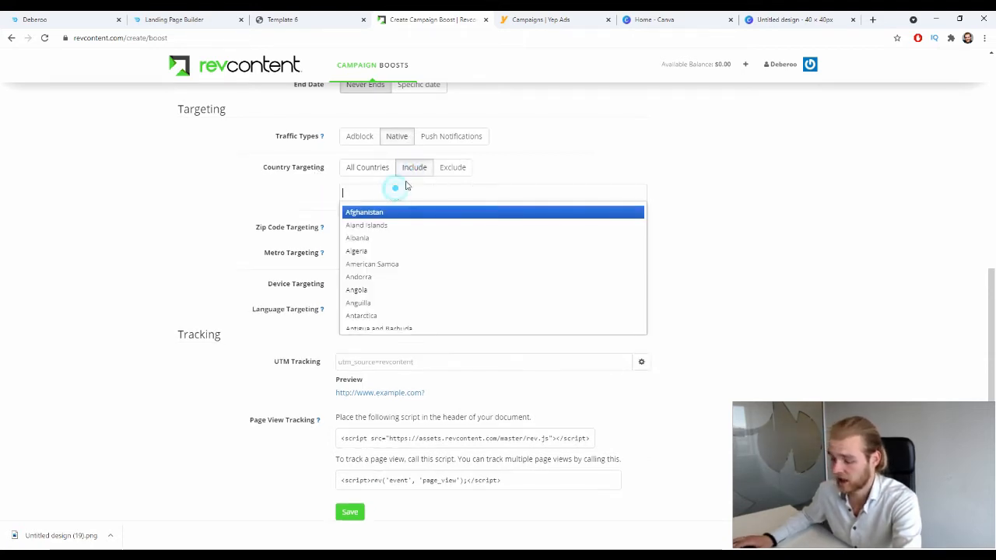
type("ger")
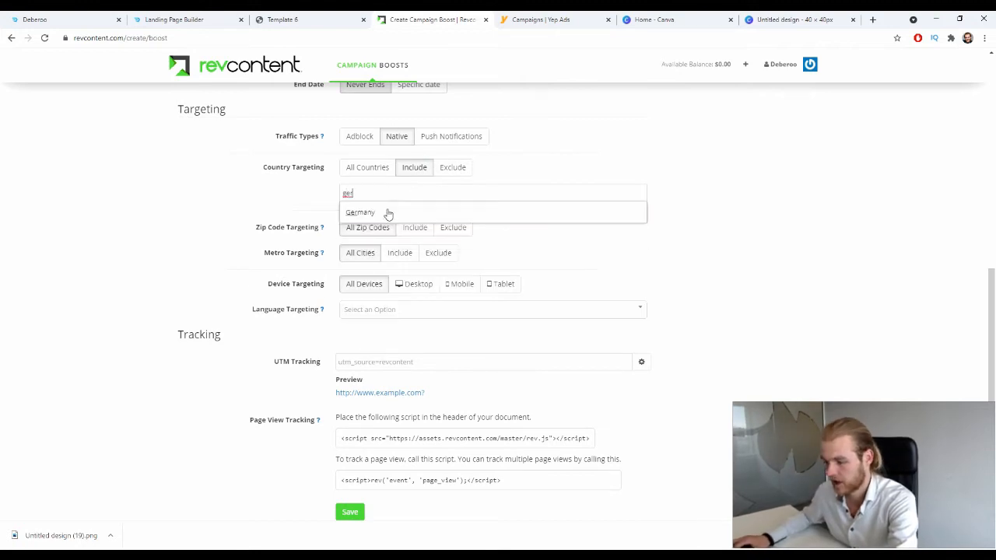
left_click(389, 212)
- Try adding Austria and Switzerland to the included countries, and remove both again
left_click(396, 196)
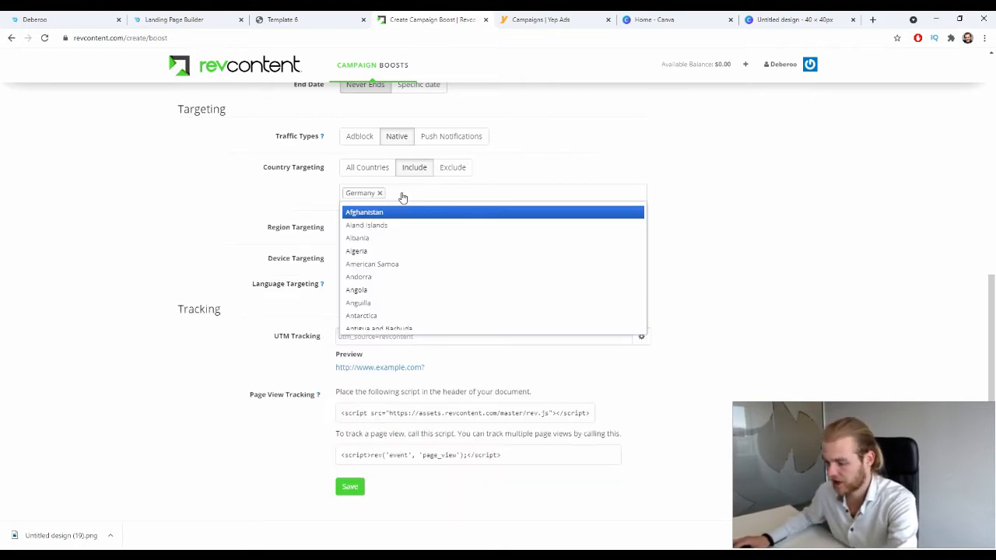
type("aus")
left_click(405, 226)
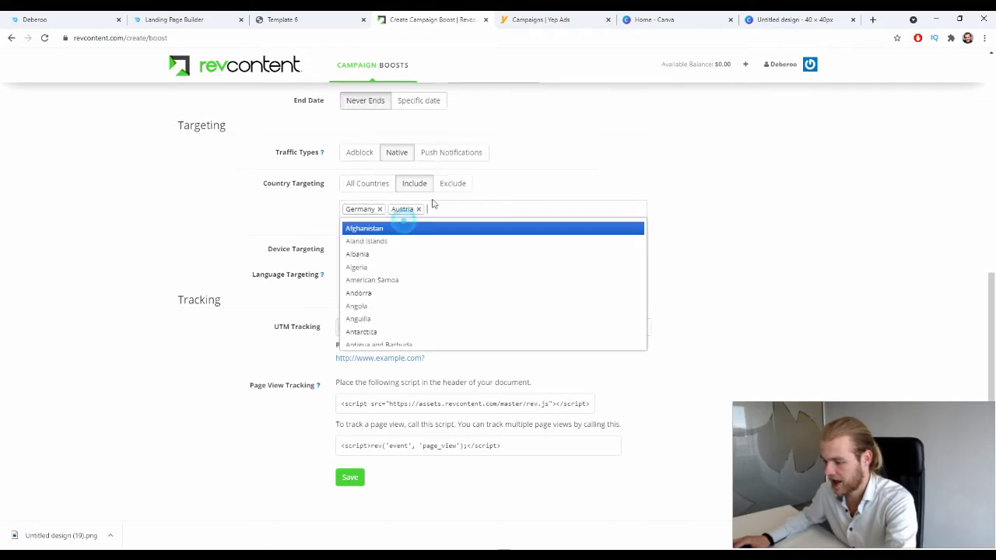
type("sw")
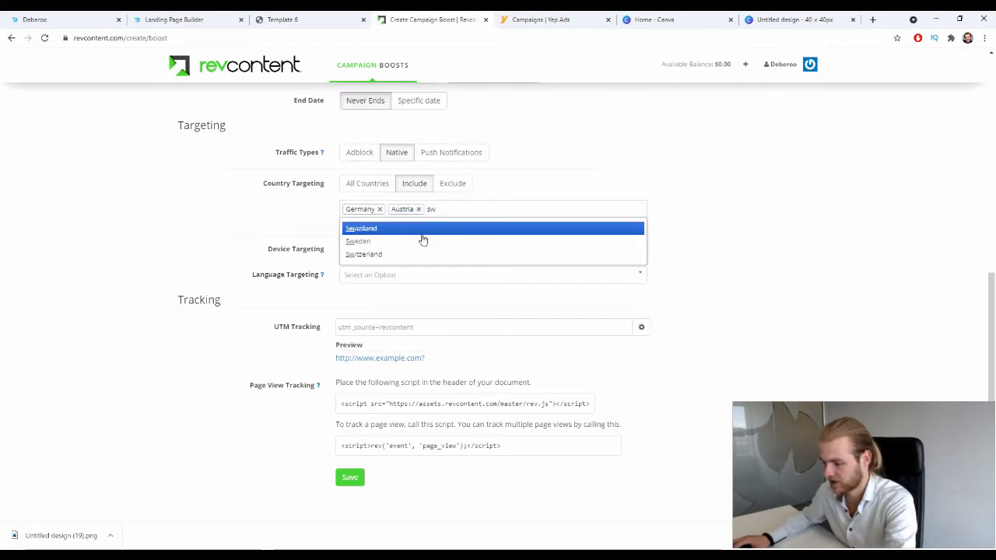
left_click(404, 254)
left_click(418, 210)
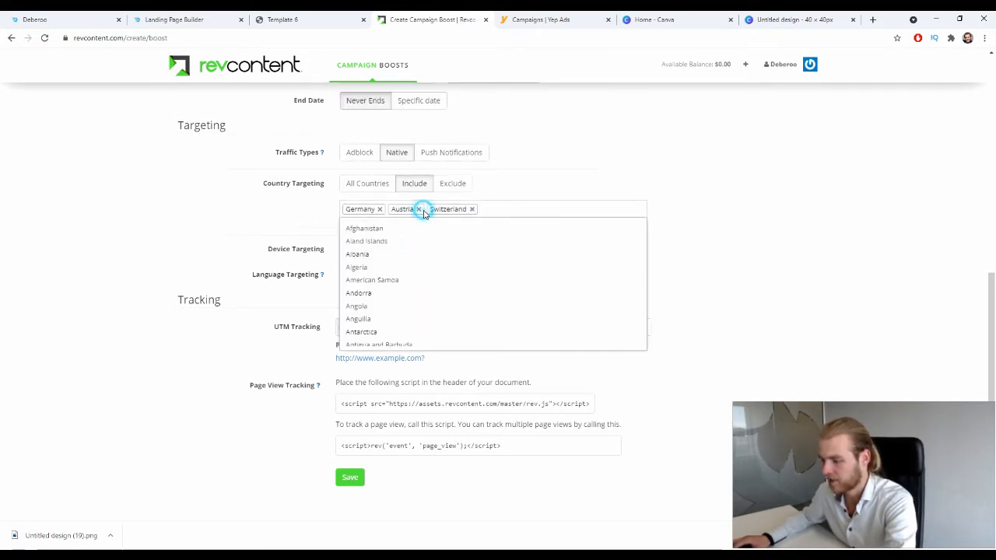
left_click(434, 209)
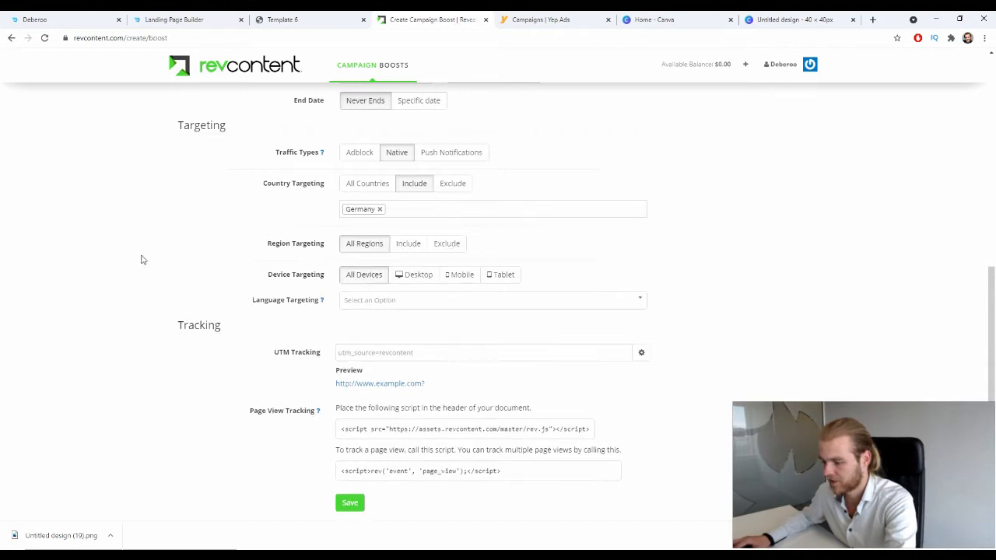
left_click(178, 227)
- Browse the German regions offered for inclusion and return the region targeting to All Regions
scroll(368, 257, "down", 1)
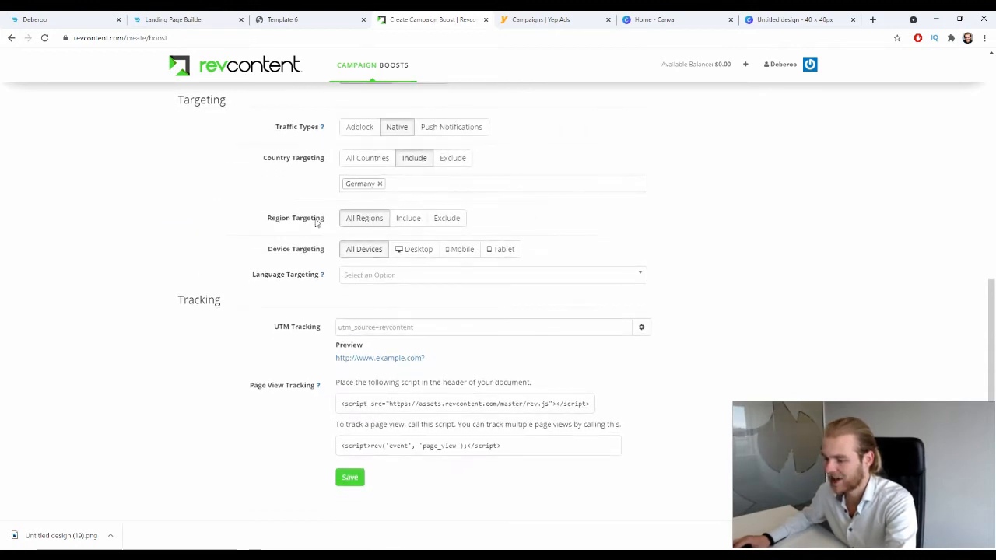
left_click(398, 219)
left_click(413, 245)
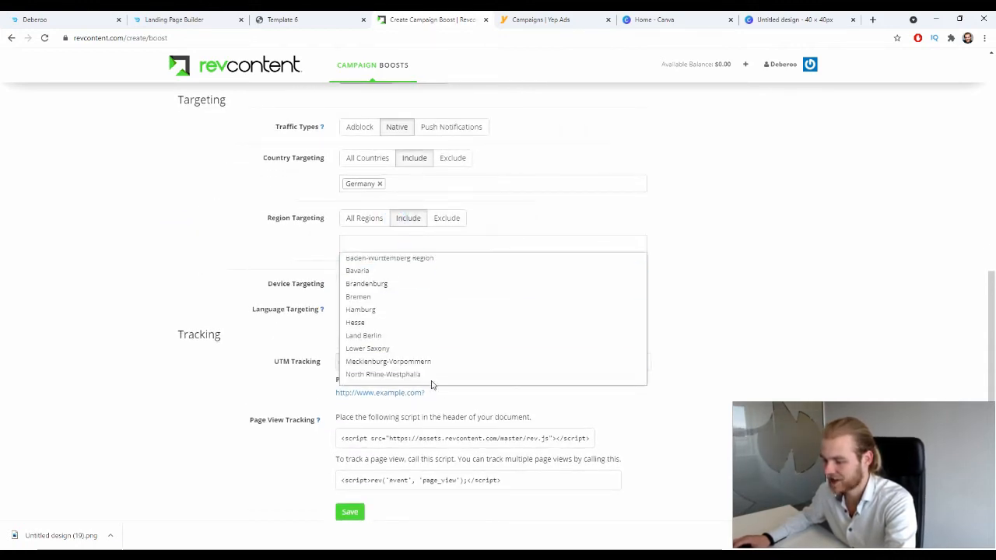
scroll(397, 299, "down", 2)
scroll(395, 307, "up", 2)
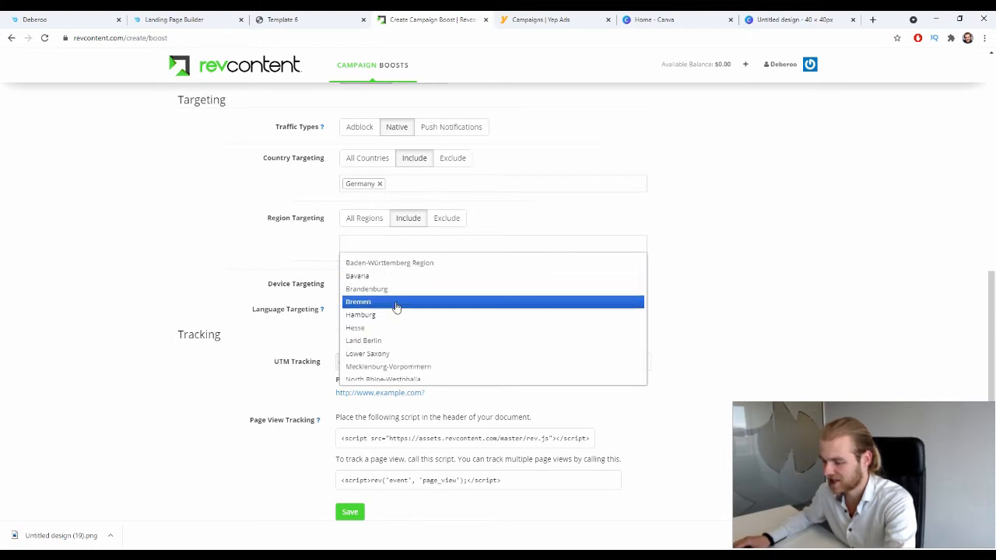
scroll(384, 306, "down", 2)
scroll(401, 280, "up", 2)
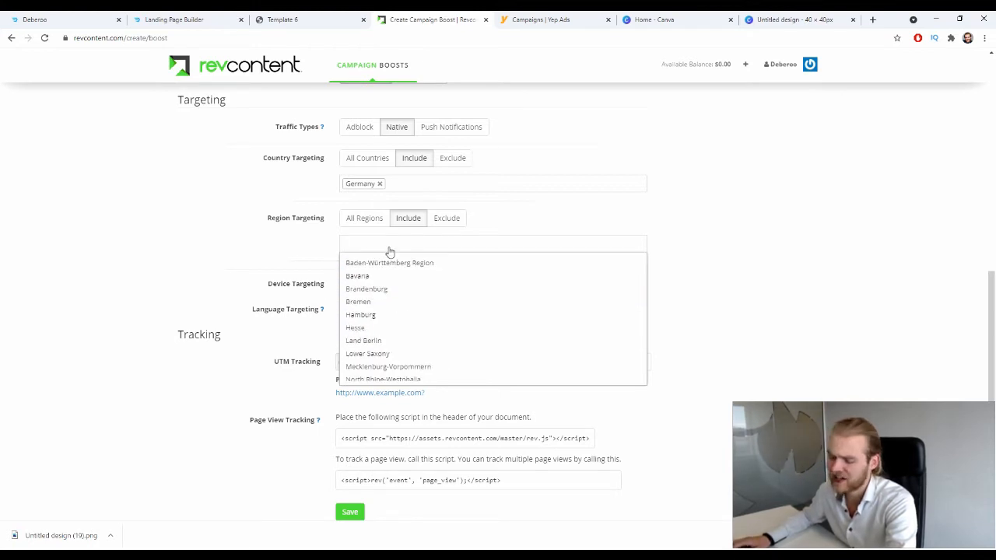
left_click(370, 224)
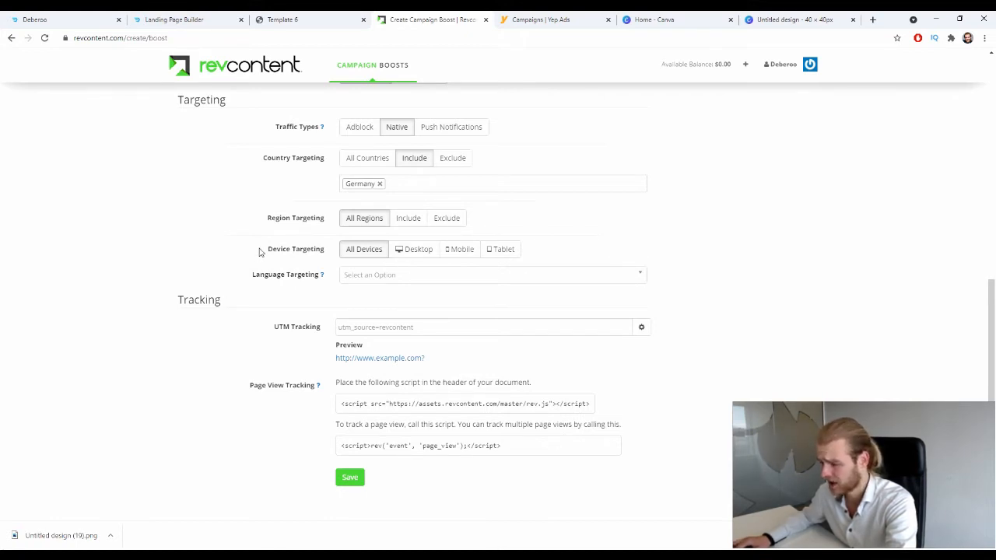
- Restrict the boost's device targeting to desktop
left_click_drag(269, 249, 339, 257)
left_click(341, 255)
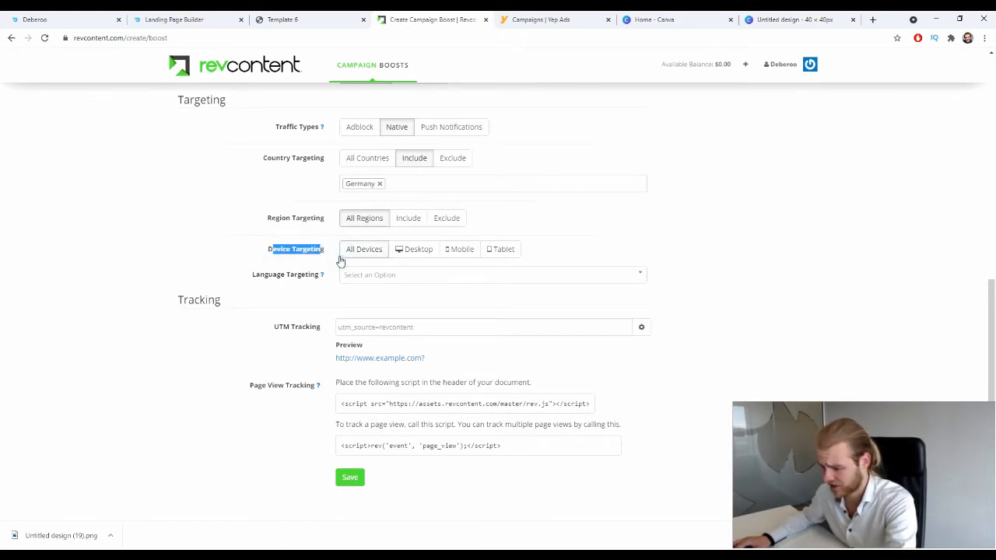
left_click(413, 238)
left_click(412, 249)
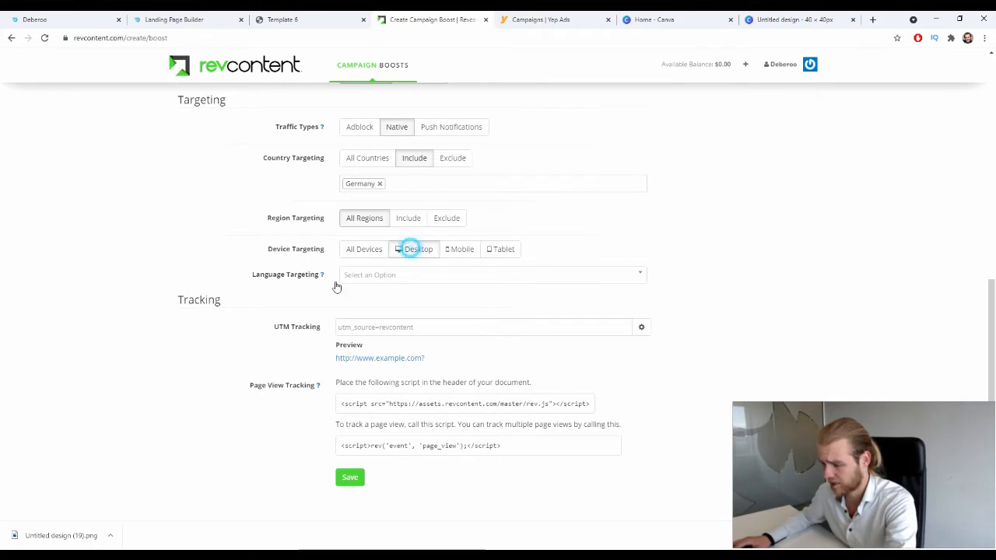
scroll(168, 289, "down", 1)
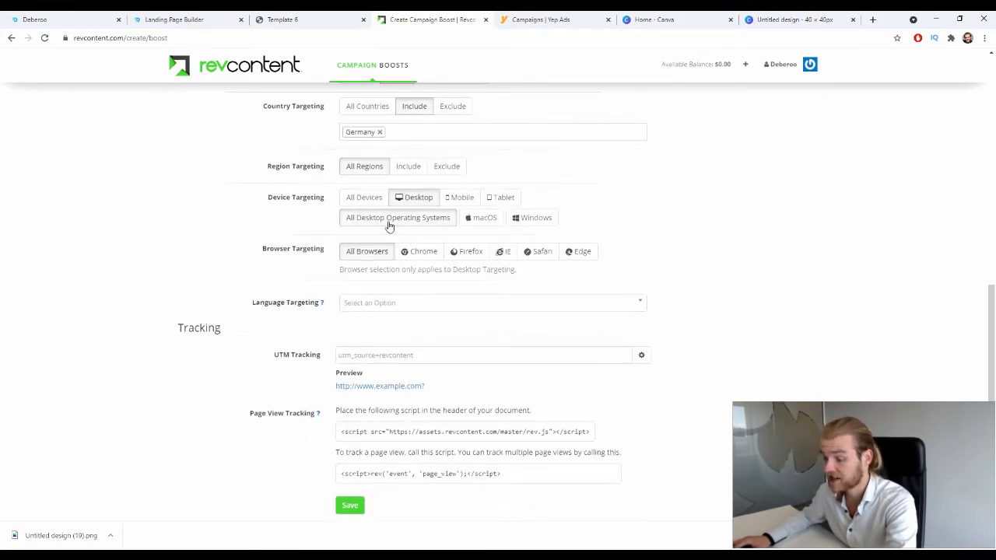
- Try limiting the targeting to macOS and to Chrome and Safari, restoring all desktop operating systems and all browsers
left_click(496, 225)
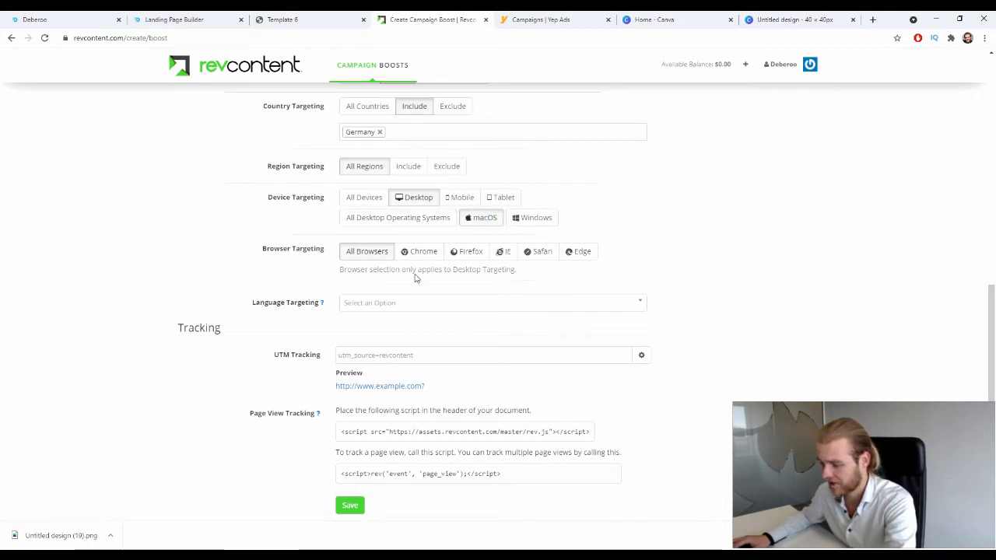
left_click(436, 222)
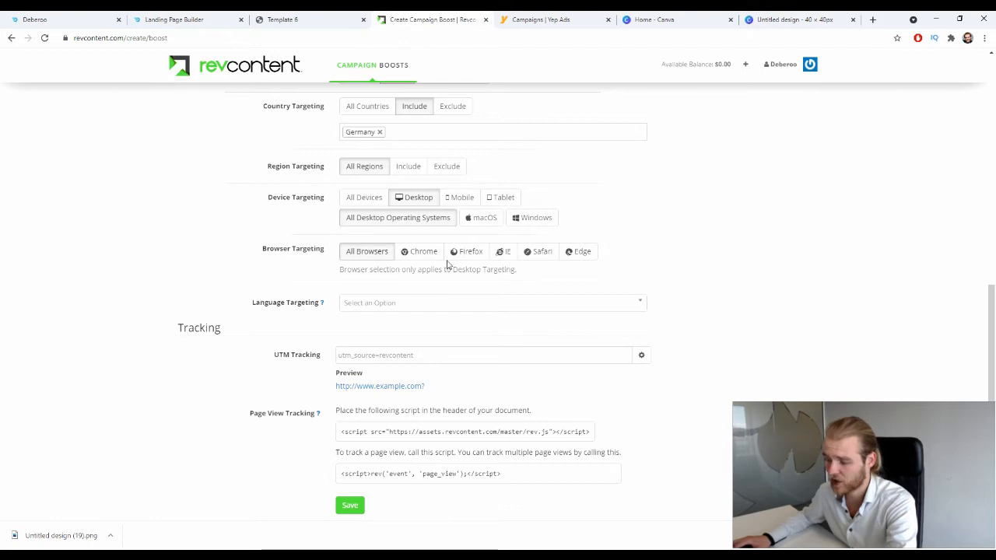
left_click(422, 251)
left_click(538, 252)
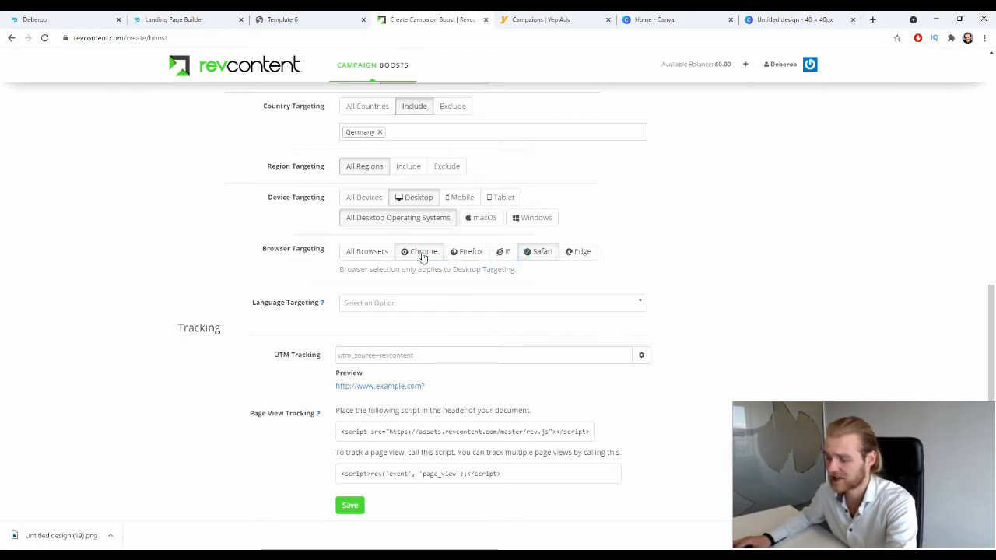
left_click(366, 251)
- Set the language targeting to German, leave the UTM tracking empty and save the boost
scroll(678, 234, "down", 1)
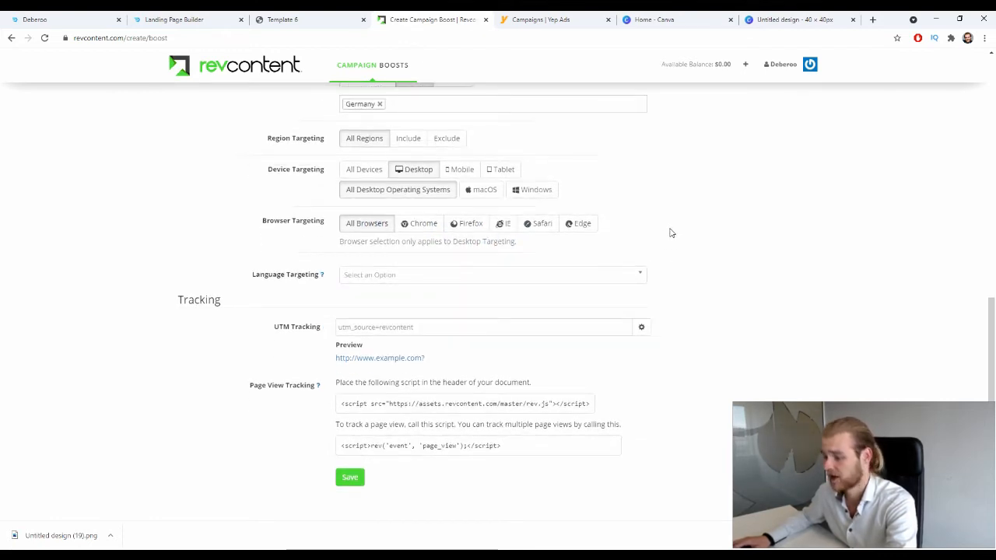
left_click(487, 277)
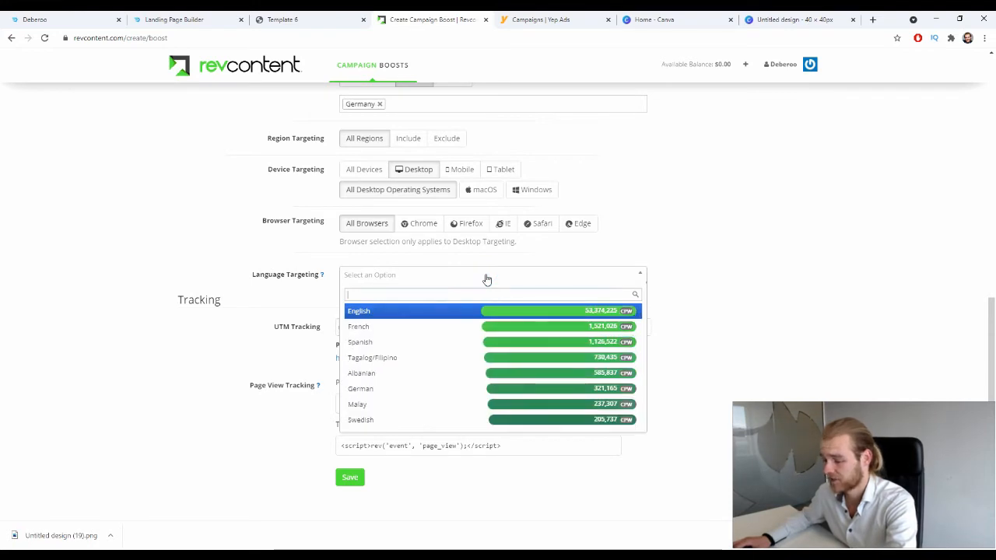
type("ger")
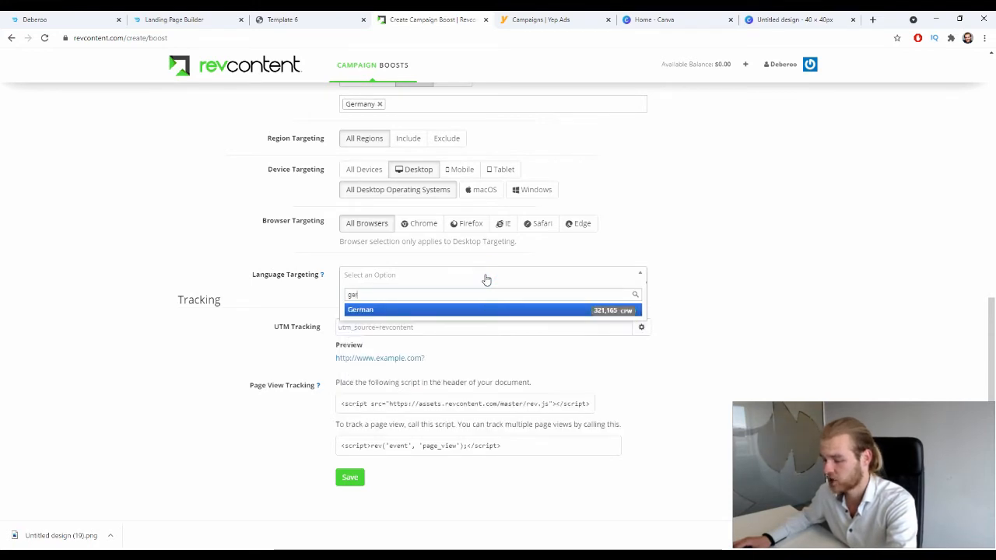
left_click(456, 311)
left_click(686, 278)
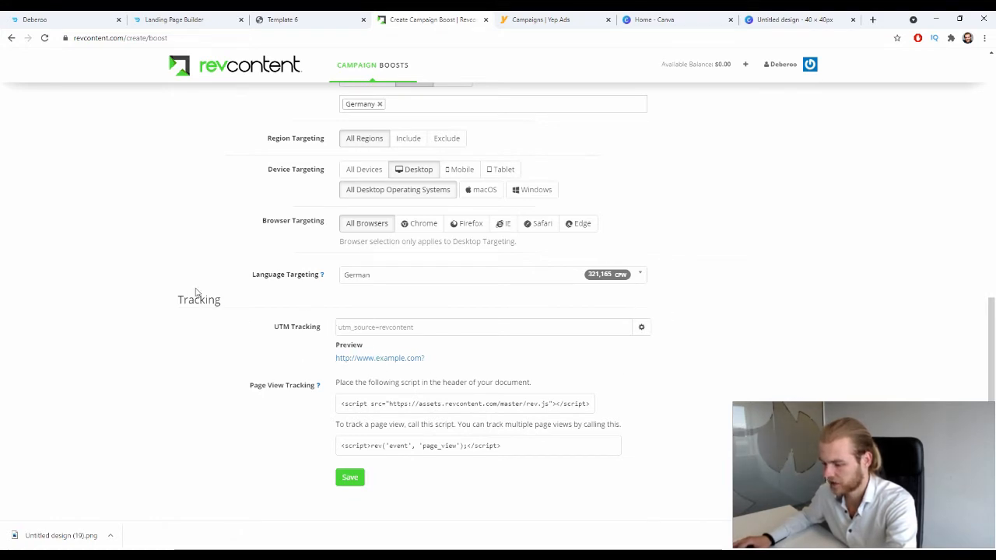
left_click_drag(172, 295, 225, 300)
left_click(774, 324)
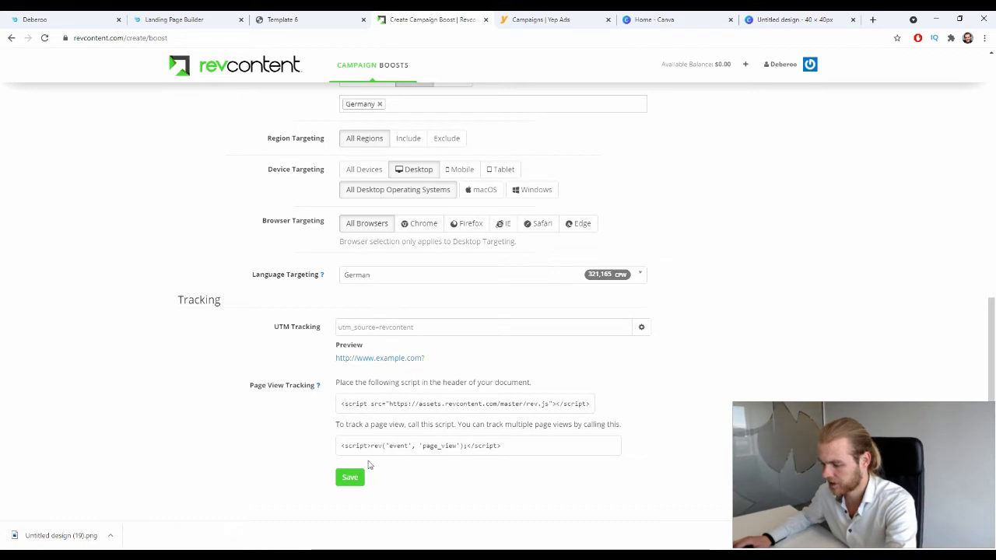
left_click(360, 479)
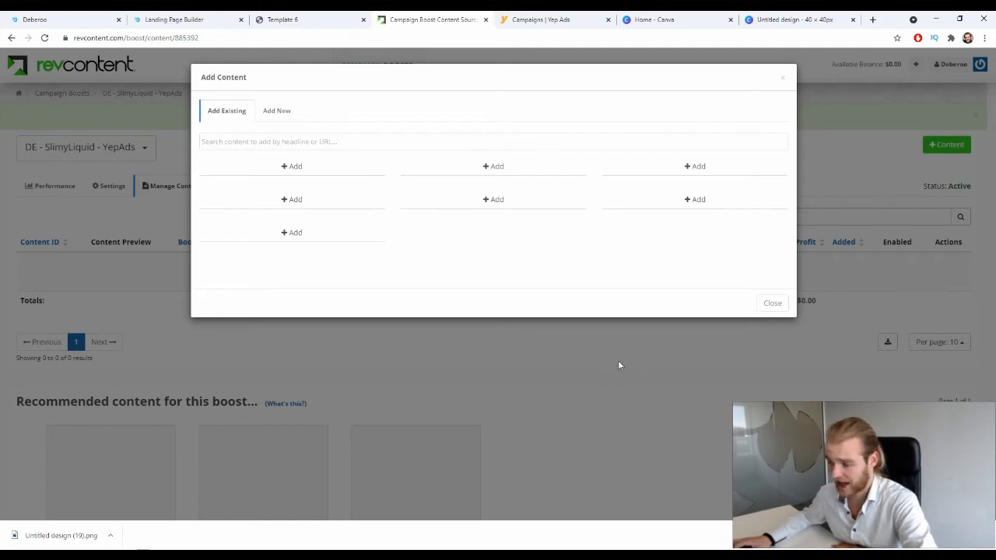
- Start new content for the boost and enter the campaign URL copied from the Deberoo tracker as its destination URL
left_click(286, 114)
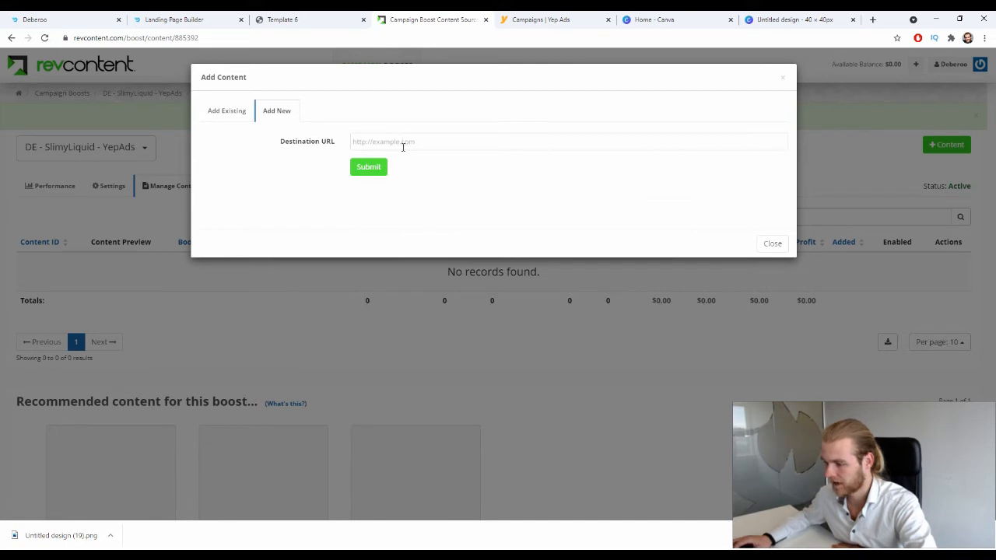
left_click(400, 140)
left_click(74, 17)
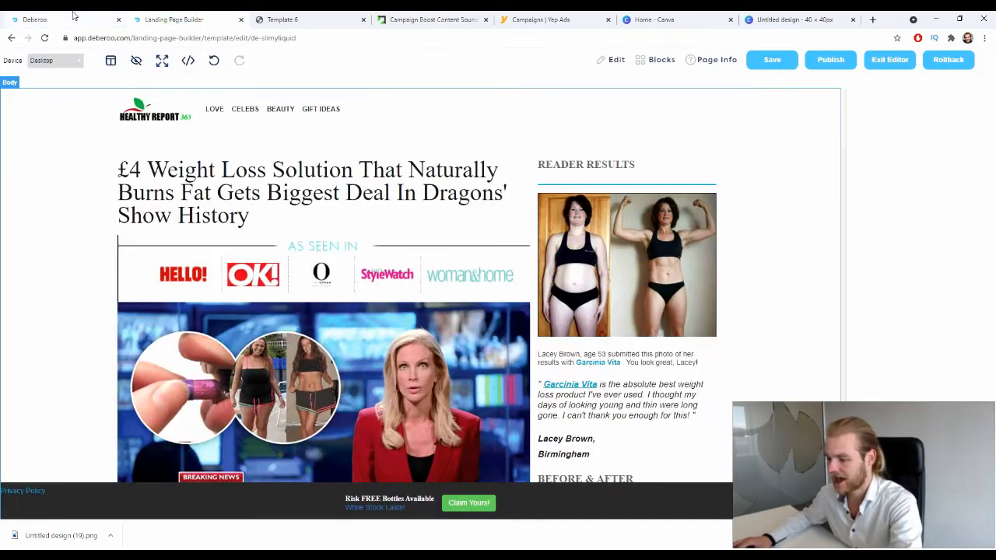
left_click(186, 249)
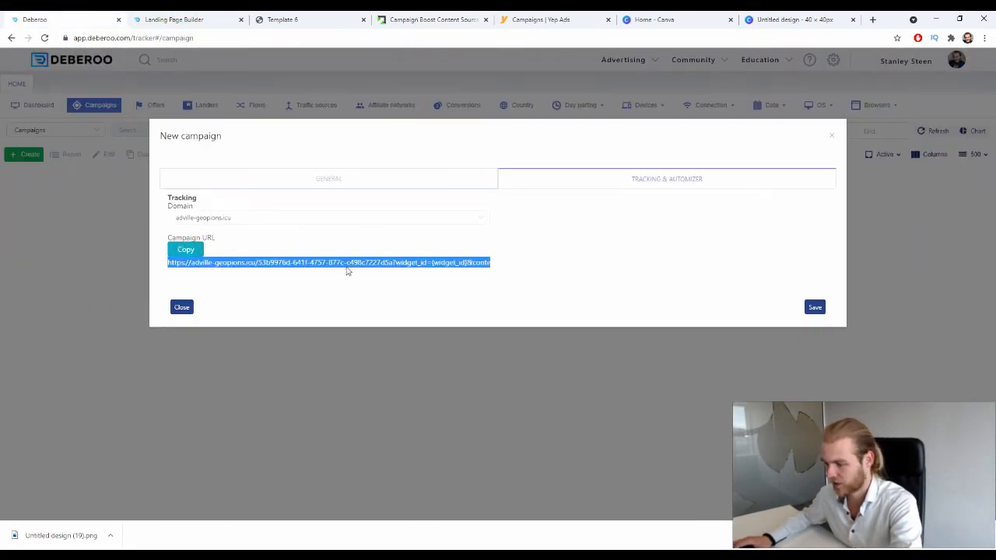
left_click(432, 19)
left_click(438, 142)
key("ctrl+v")
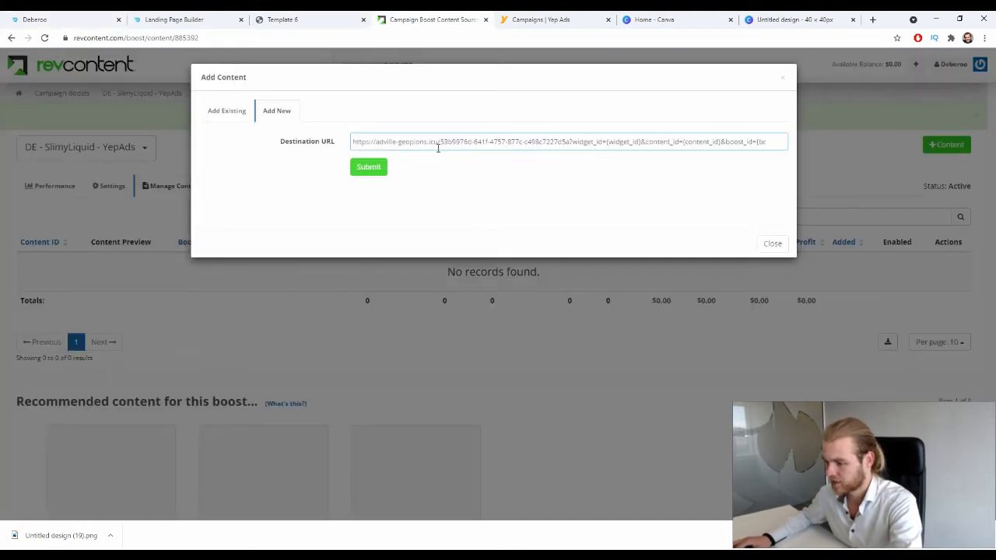
- Submit the destination URL and set the content headline to "Secret Slimy Liquid Burns Fat Like Crazy. Doctors Amazed!"
left_click(379, 168)
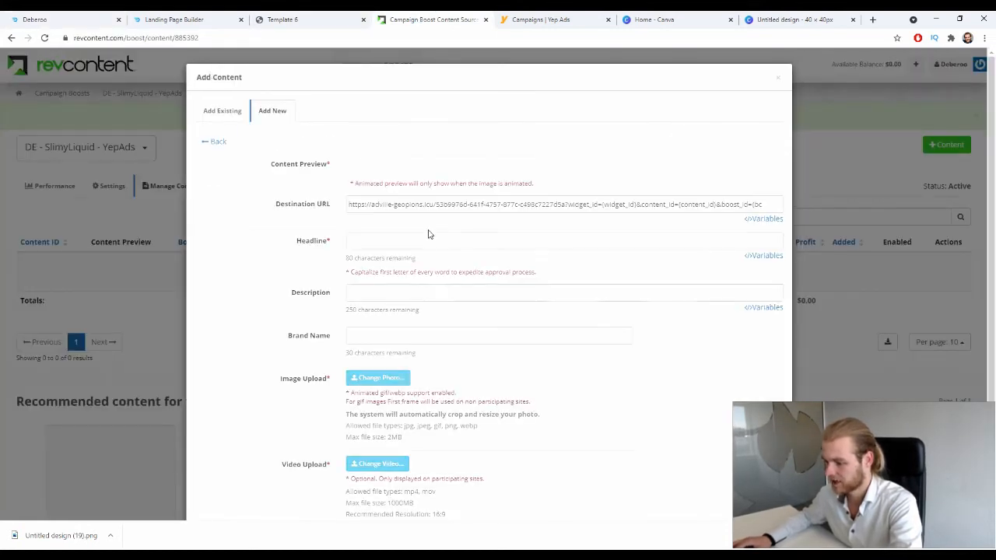
scroll(420, 187, "down", 1)
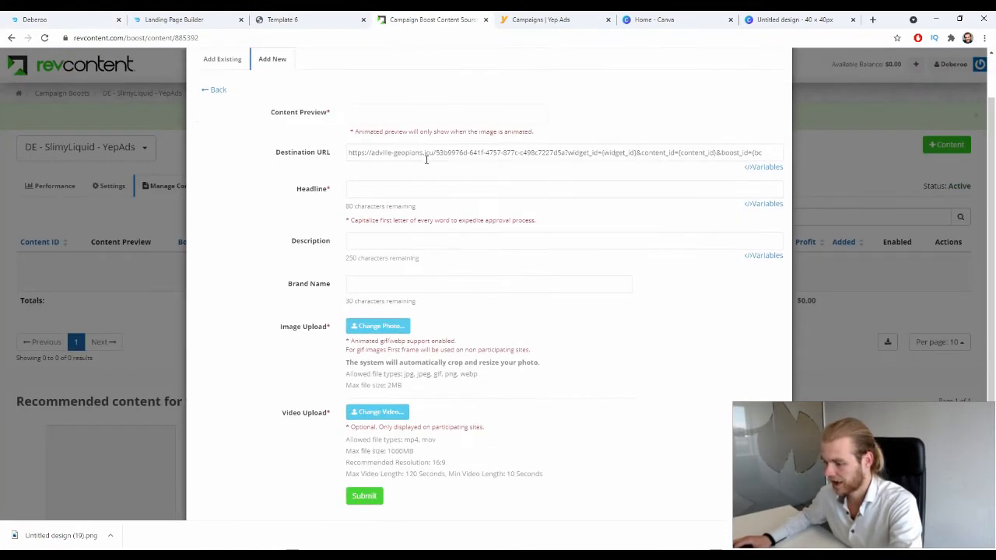
left_click(418, 190)
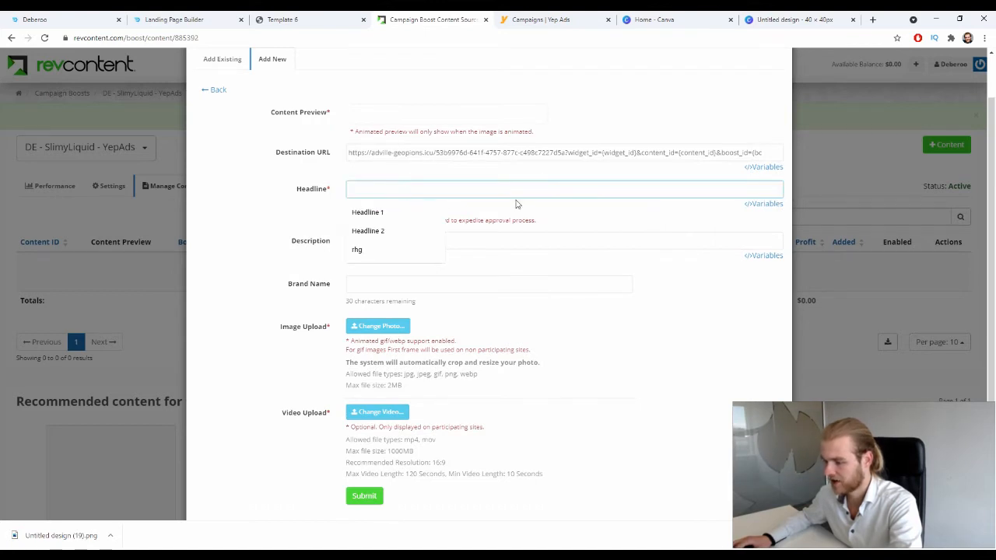
left_click(269, 209)
left_click(402, 187)
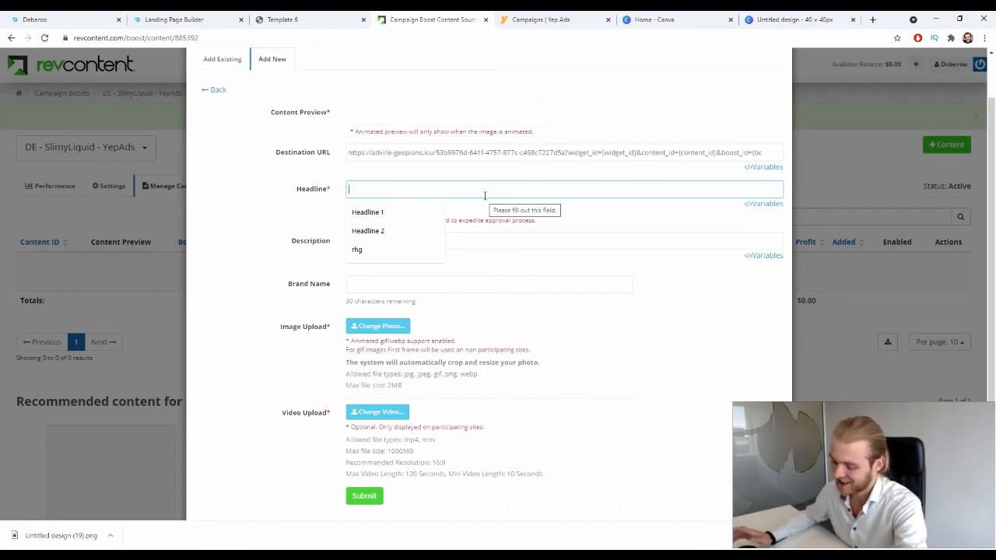
type("Secret S")
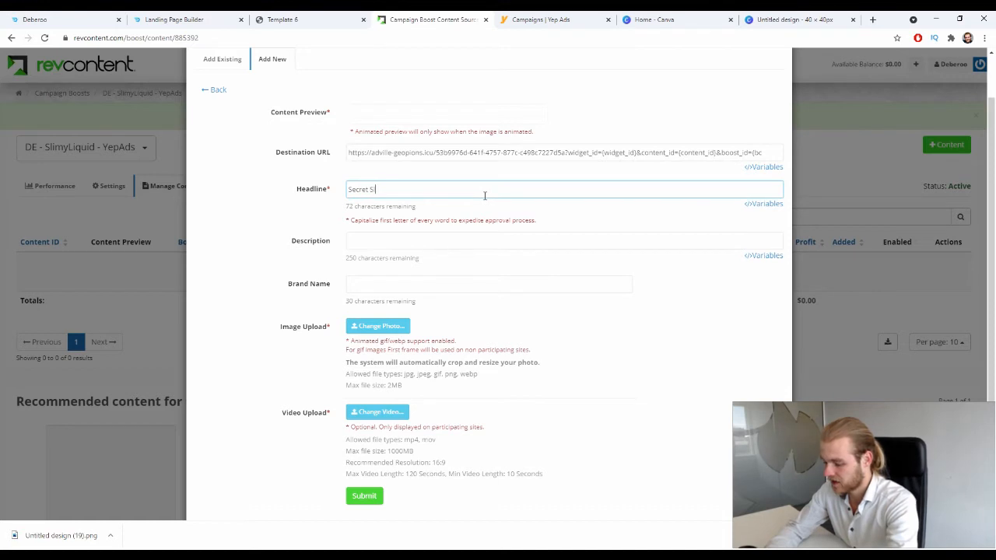
type("limy Li")
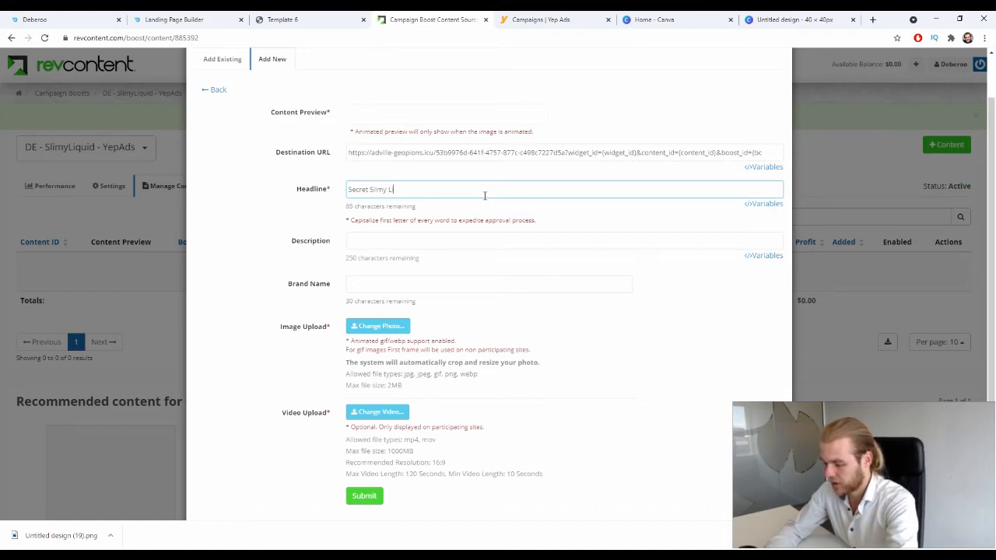
type("quid")
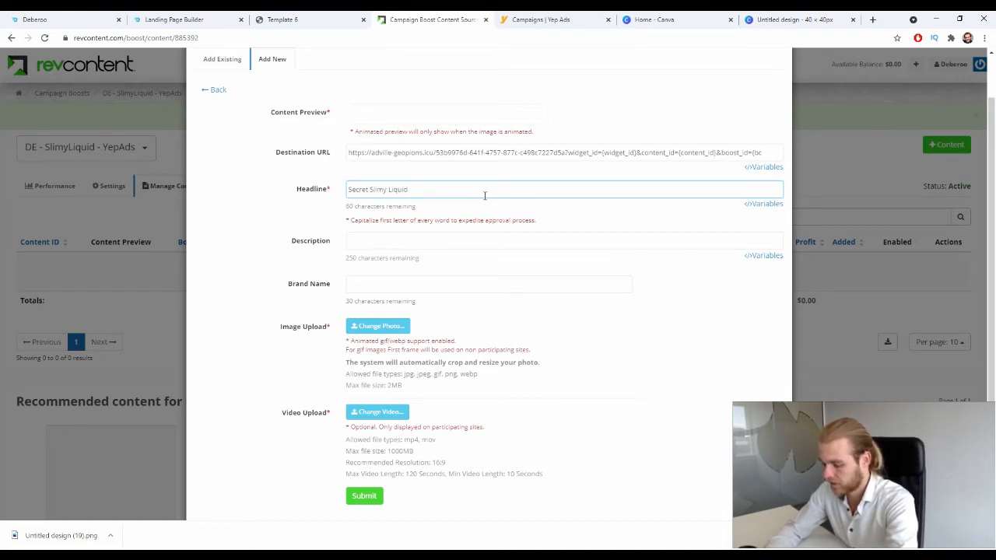
type(" Burns Fat")
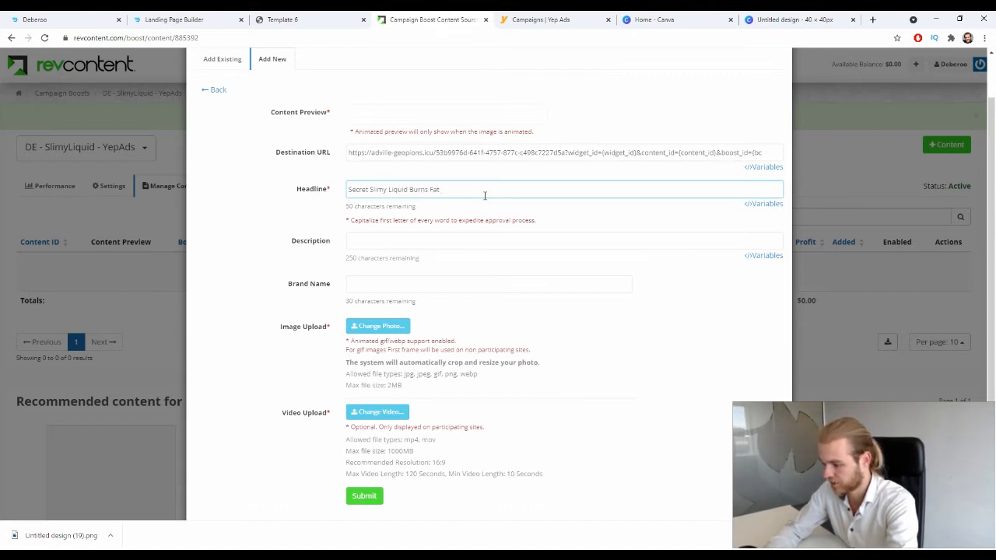
type("Like C")
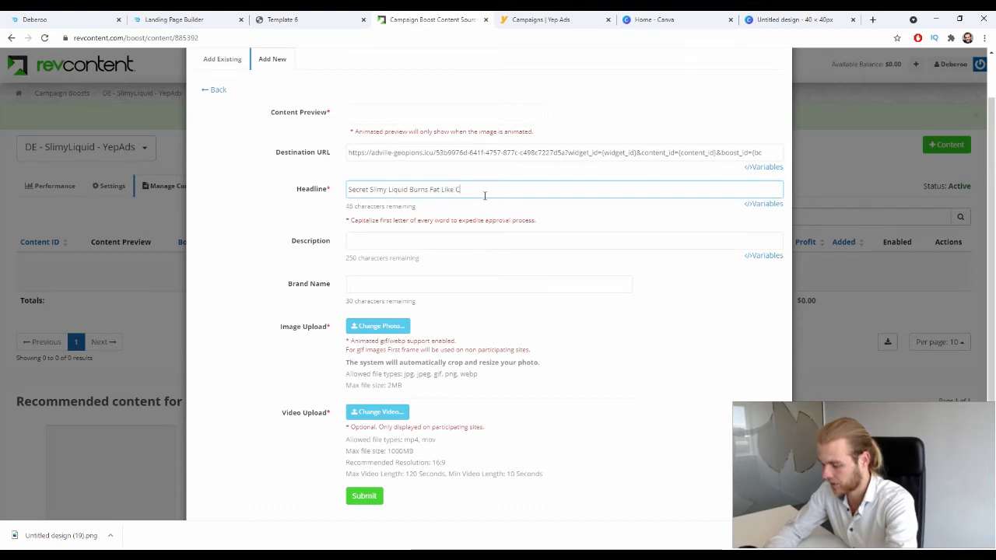
type("razy. Dow")
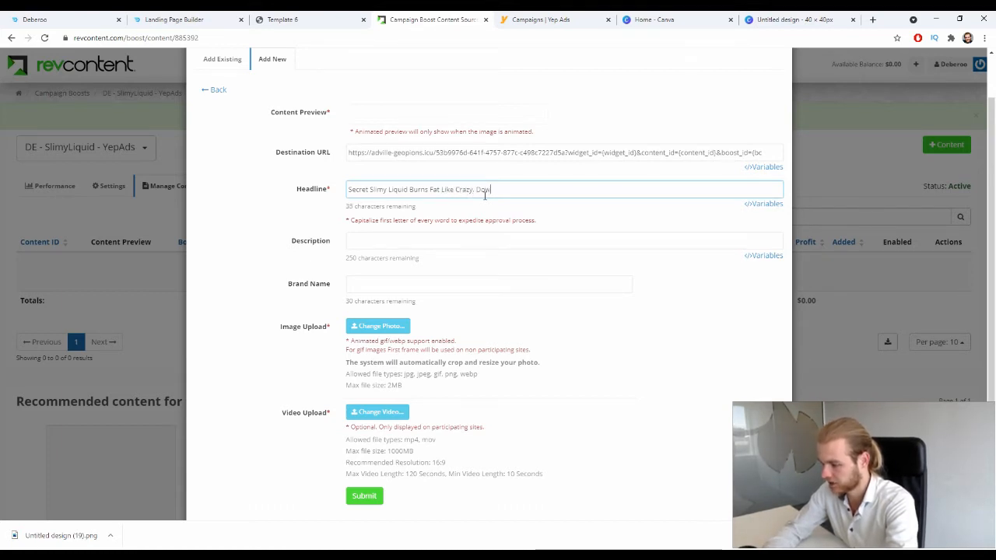
key("BackSpace")
type("ctors Am")
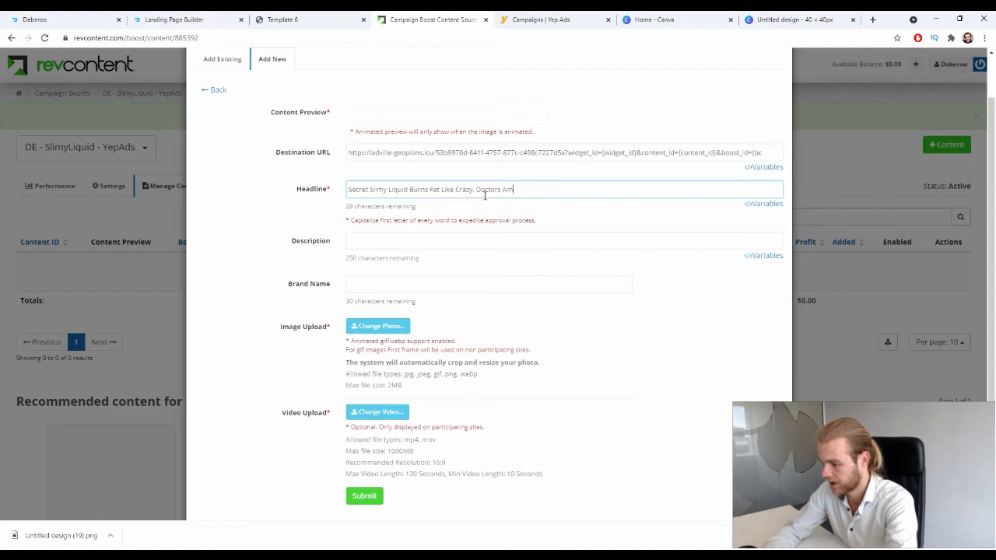
type("azed")
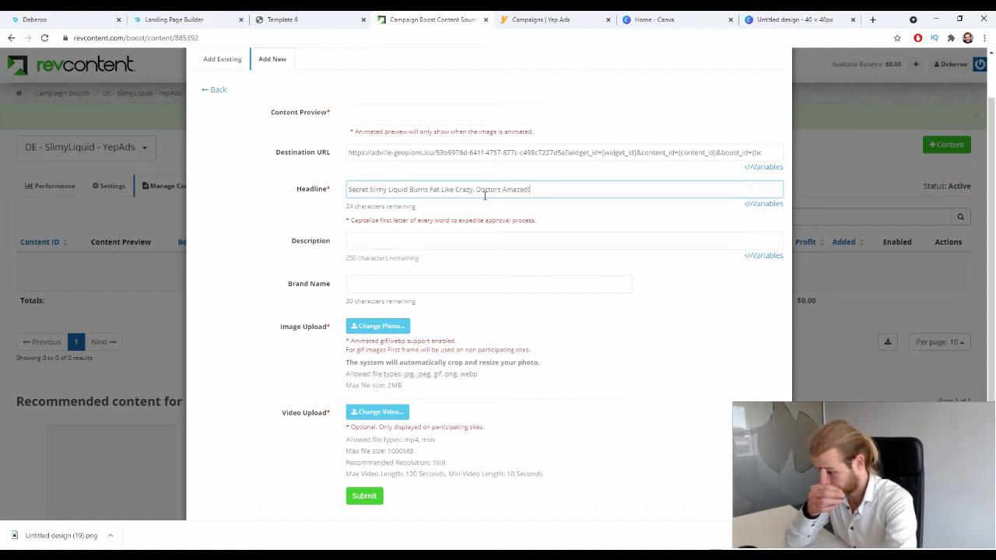
type("!")
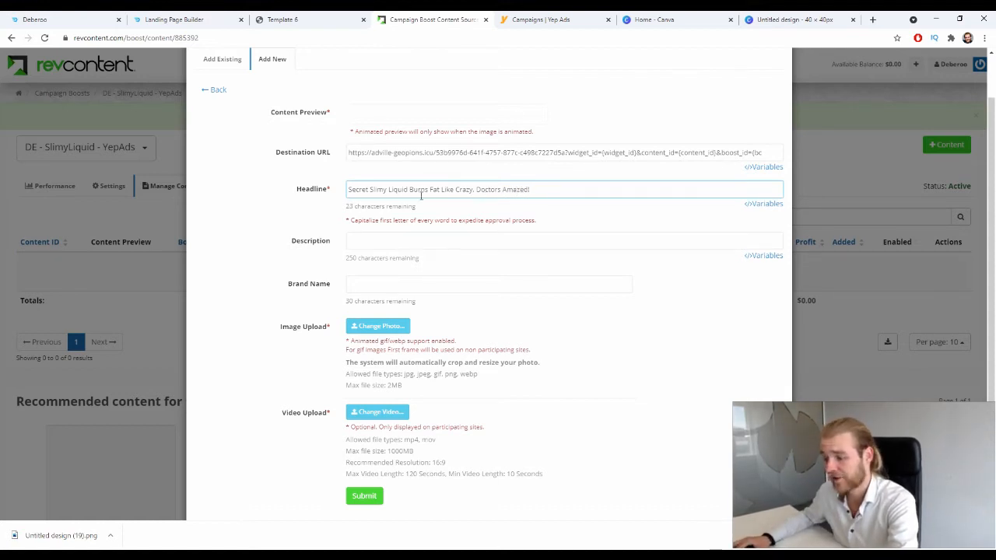
key("ctrl+a")
left_click(418, 211)
left_click_drag(418, 211, 418, 214)
left_click(501, 213)
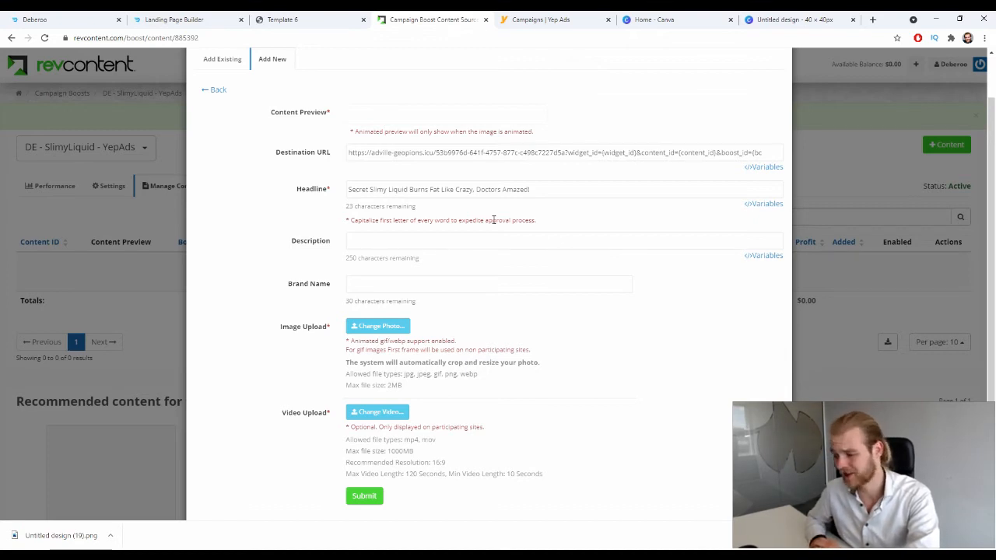
- Begin the content description with "This mom of 43 has just lost 37 KG after"
left_click(515, 241)
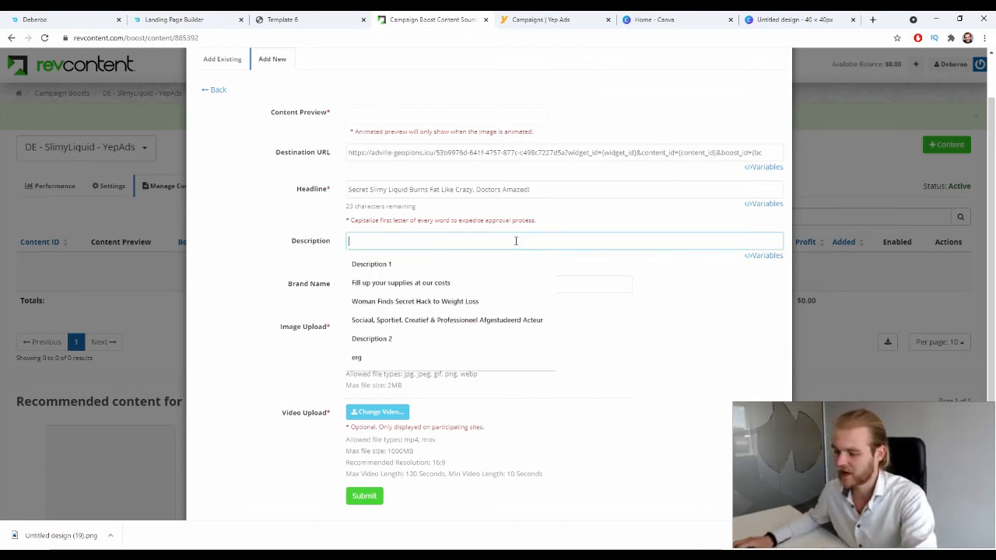
left_click(600, 269)
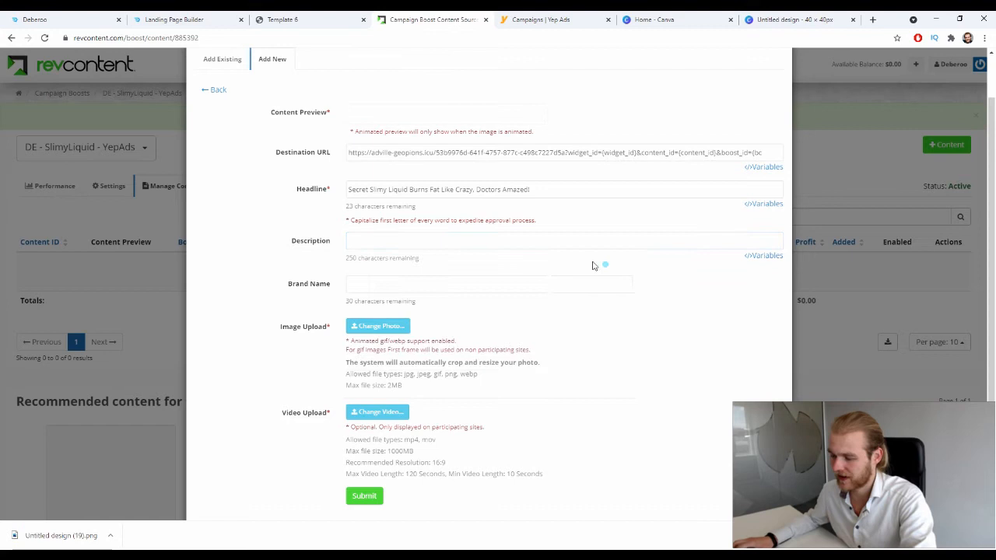
left_click(476, 241)
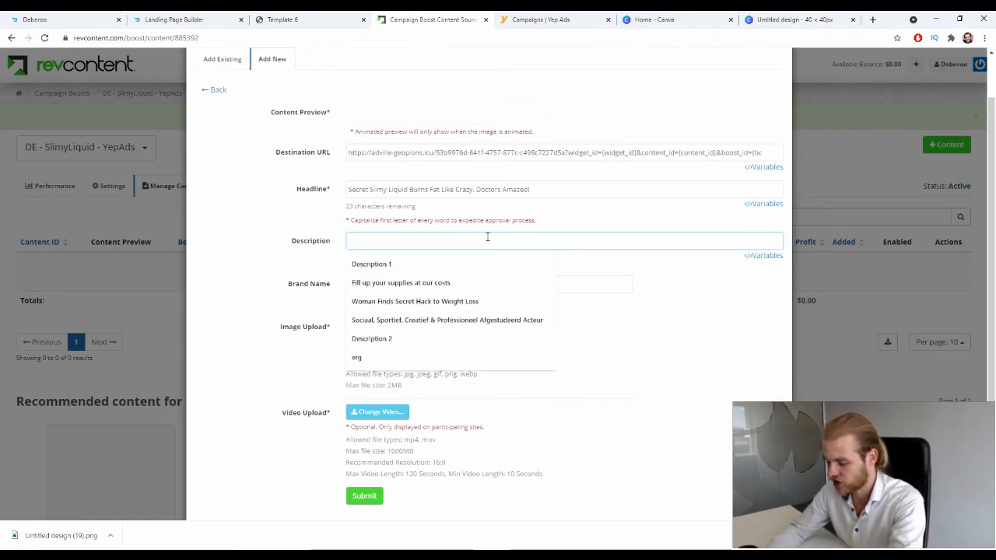
type("Th")
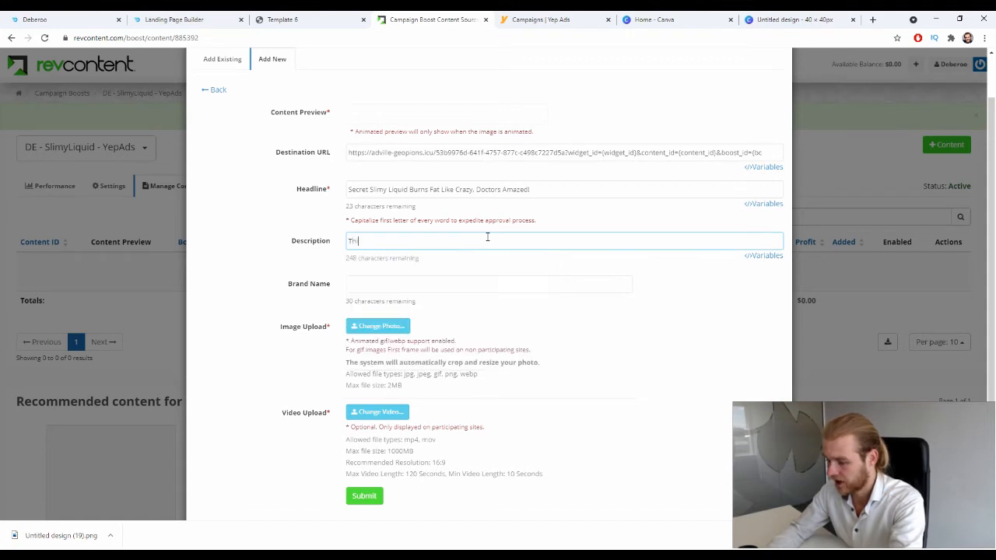
type("is mom")
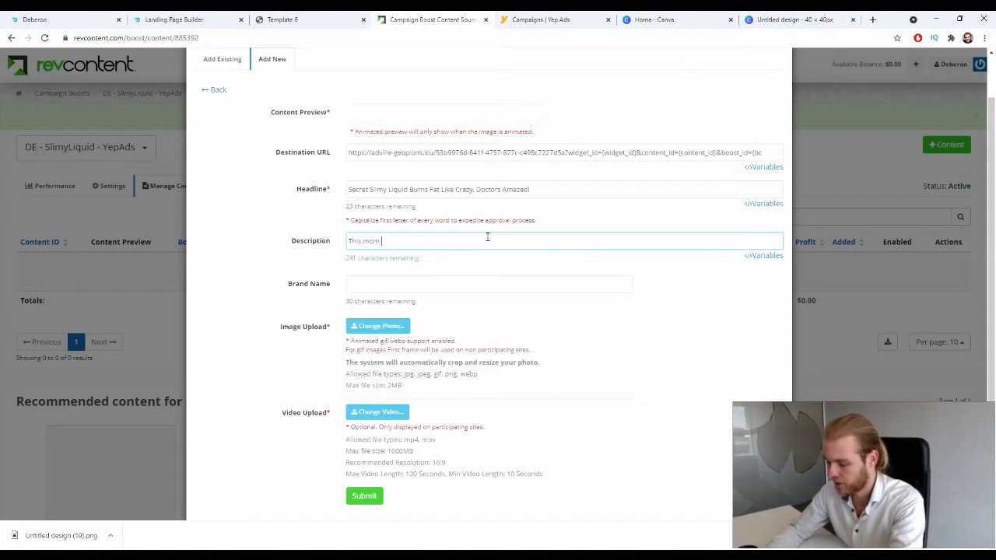
type(" of 4")
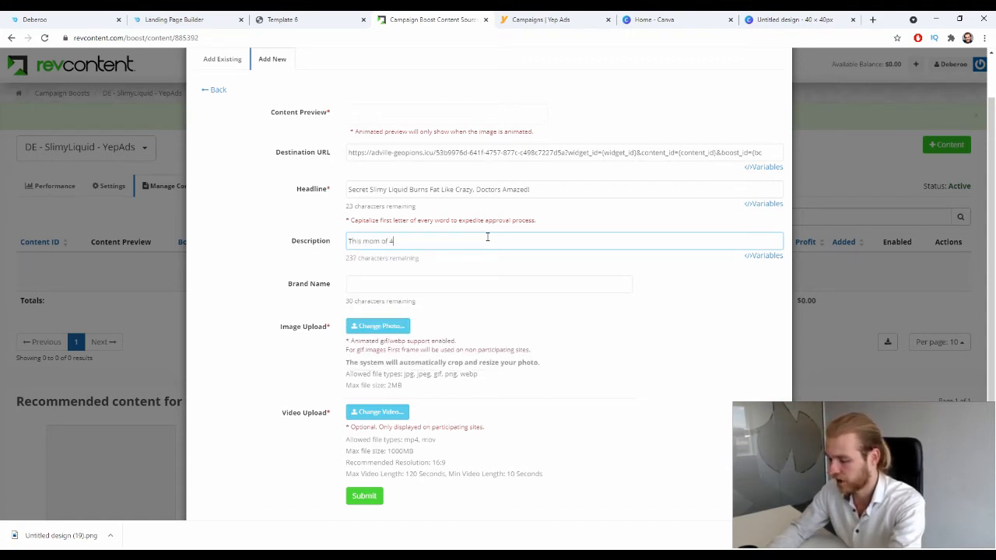
type("3 has just lost")
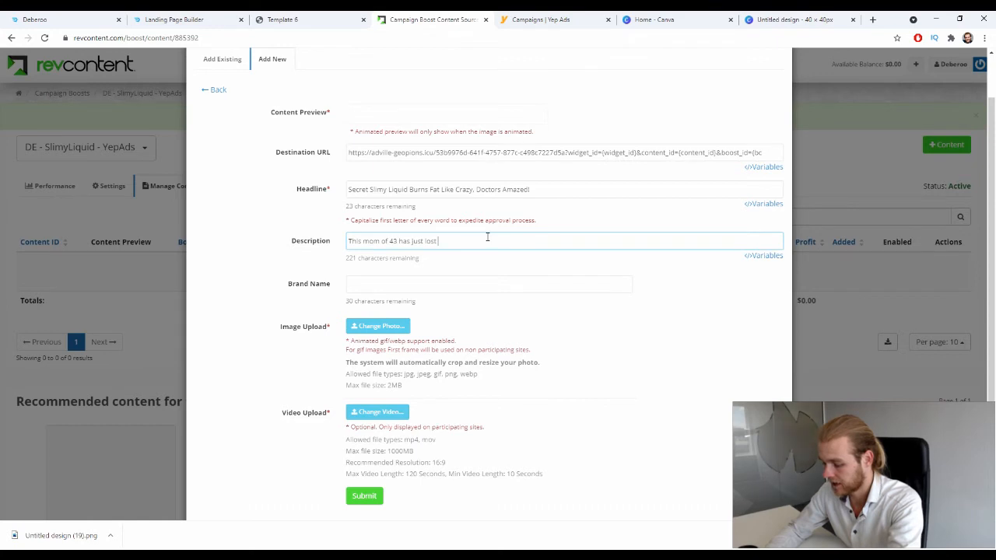
type("37 KG ")
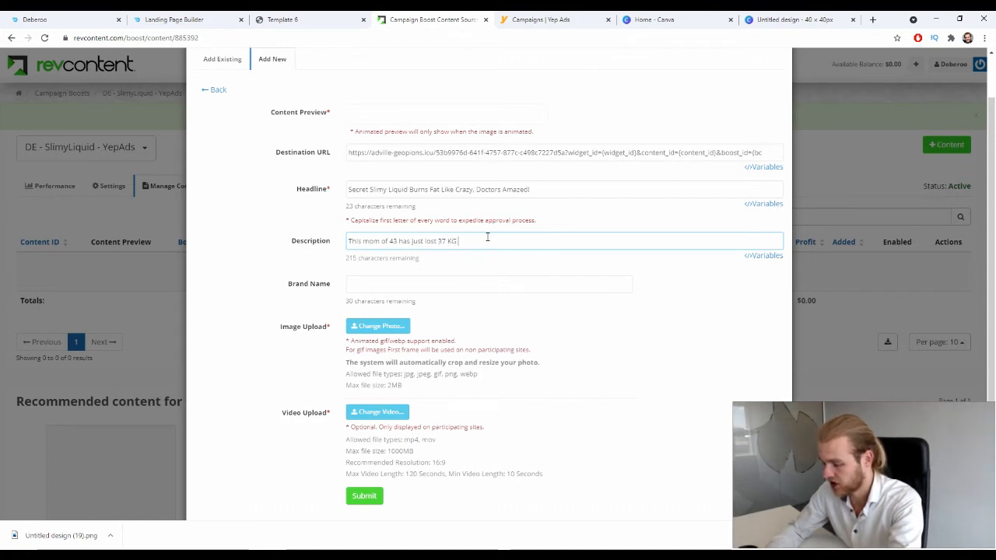
type("after")
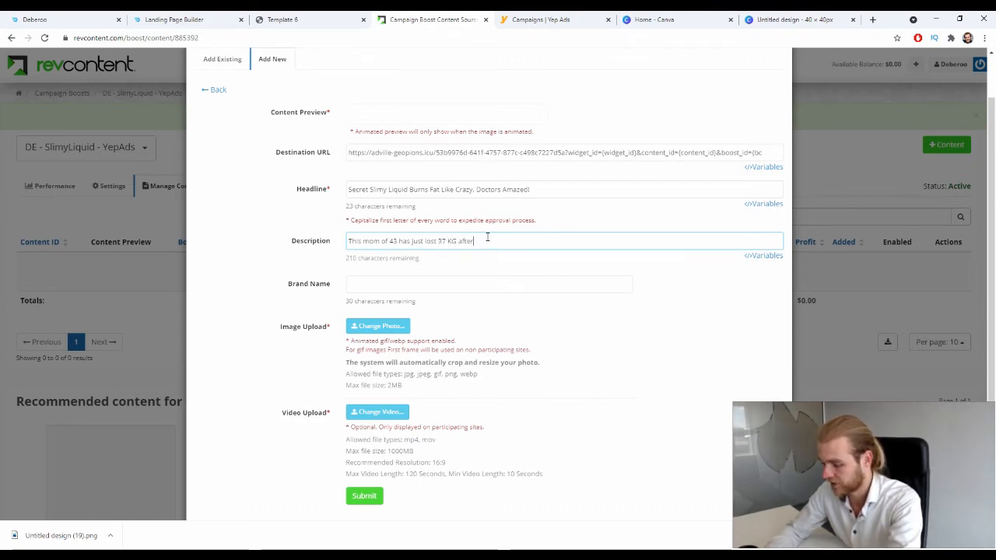
type(" testing")
key("BackSpace")
key("BackSpace")
key("BackSpace")
key("BackSpace")
key("BackSpace")
key("BackSpace")
key("BackSpace")
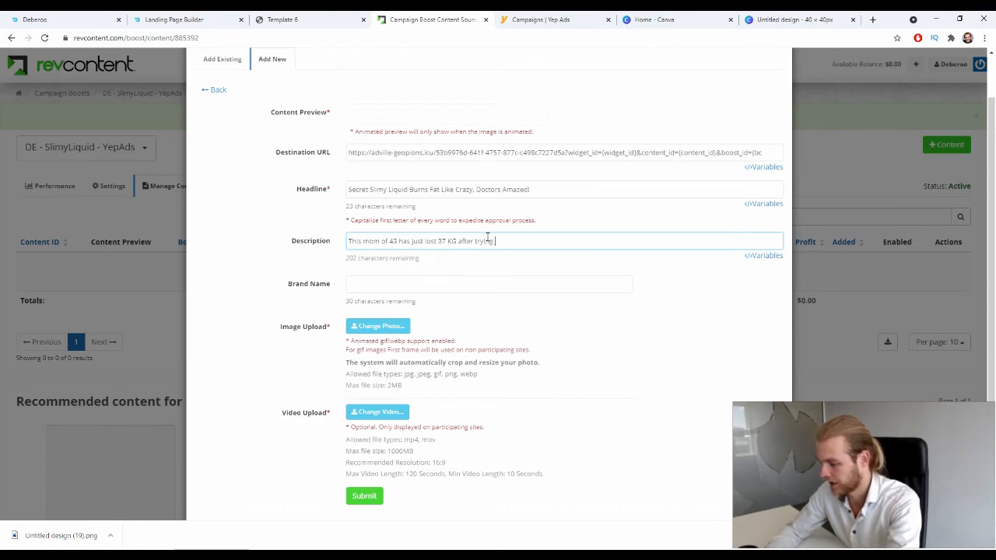
key("BackSpace")
key("BackSpace")
key("BackSpace")
key("BackSpace")
key("BackSpace")
key("BackSpace")
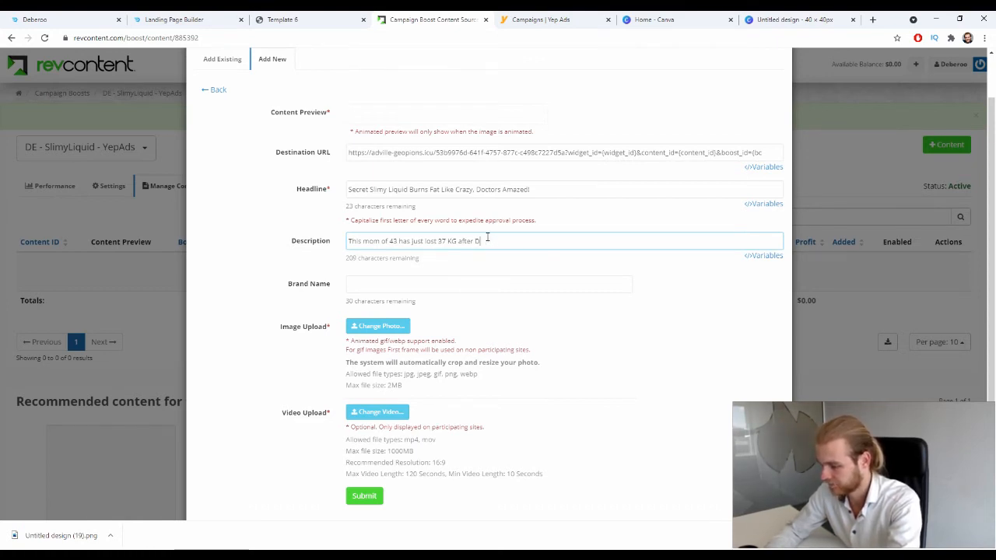
key("BackSpace")
key("BackSpace")
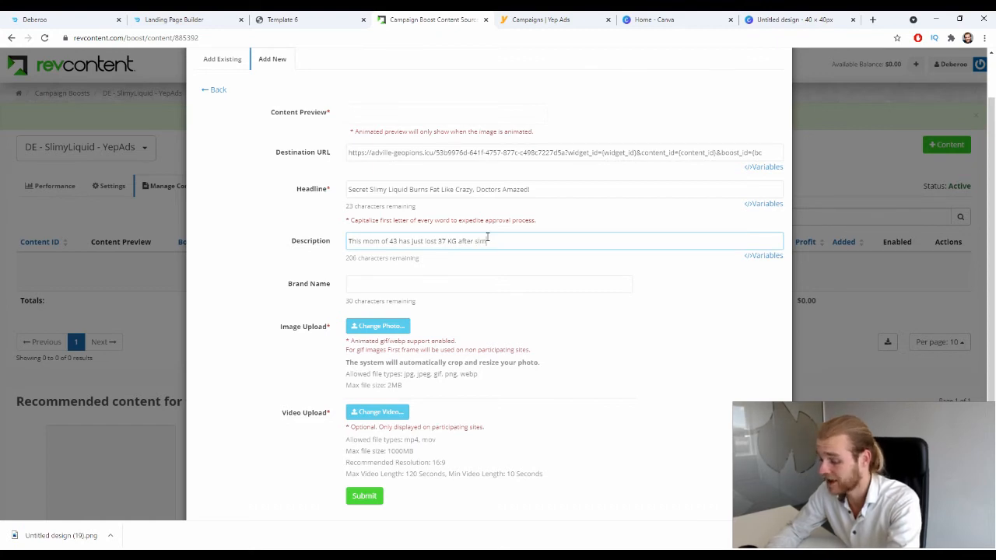
- Complete the description with "simply drinking this little drink. This weight loss was never possible with the regular dieting and going to the gym."
type("drinking this little drink. This")
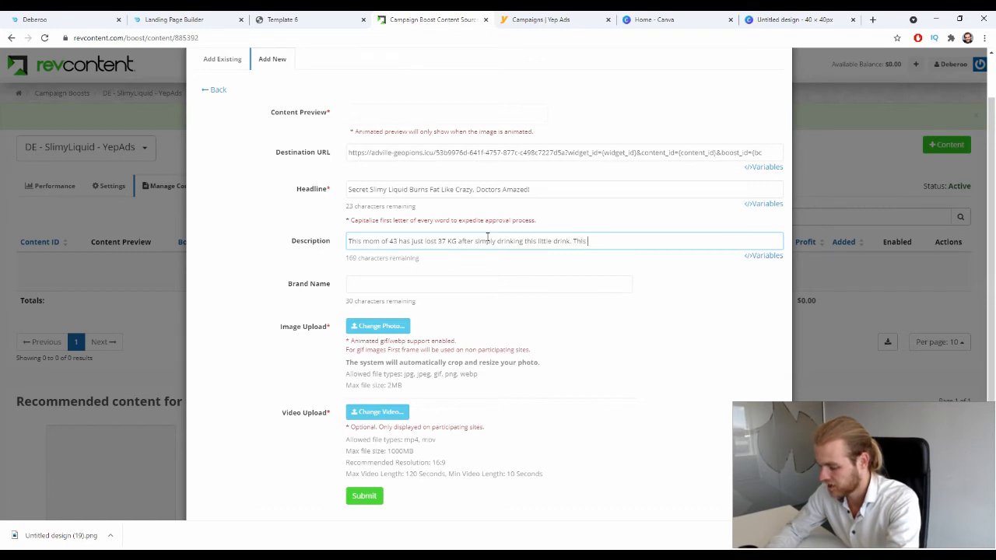
type("wa")
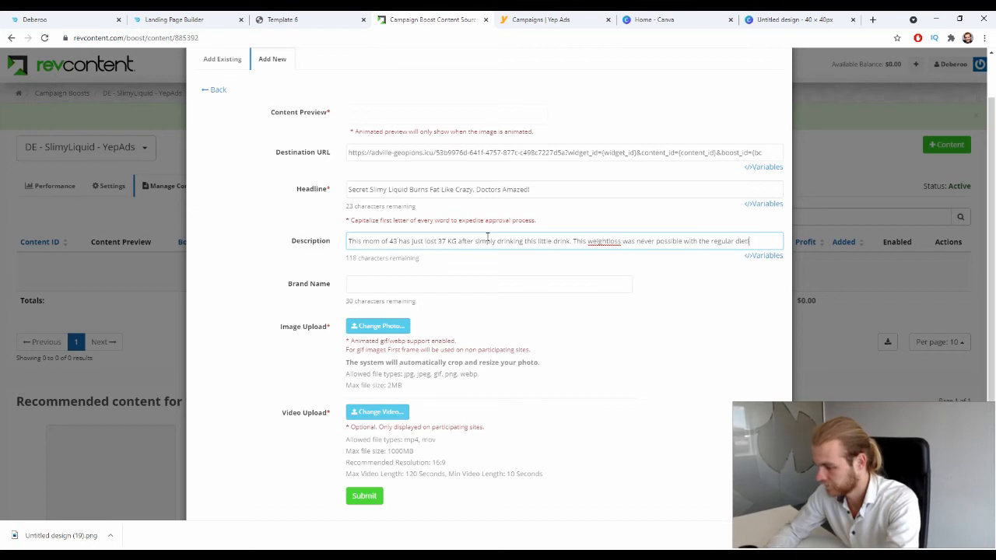
type("ing and ")
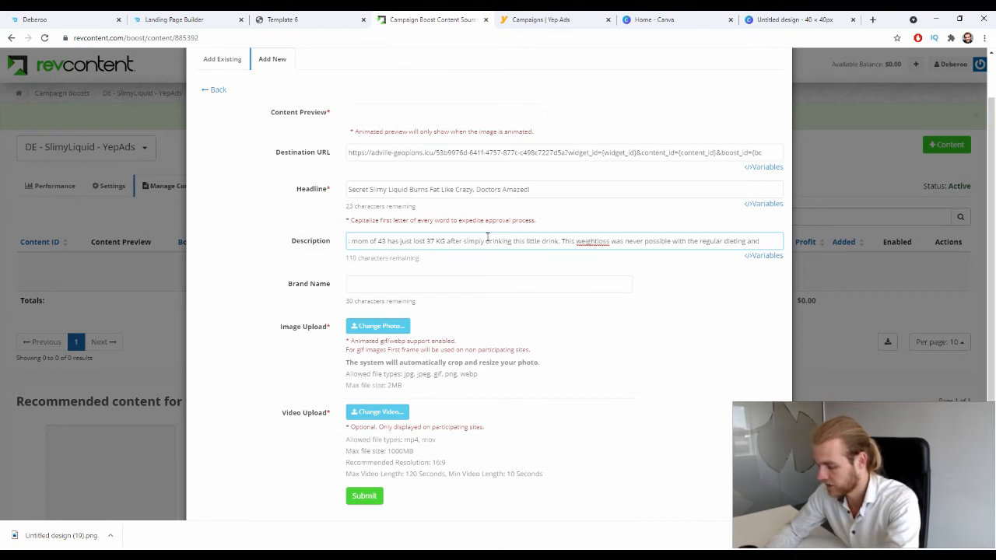
type("going to")
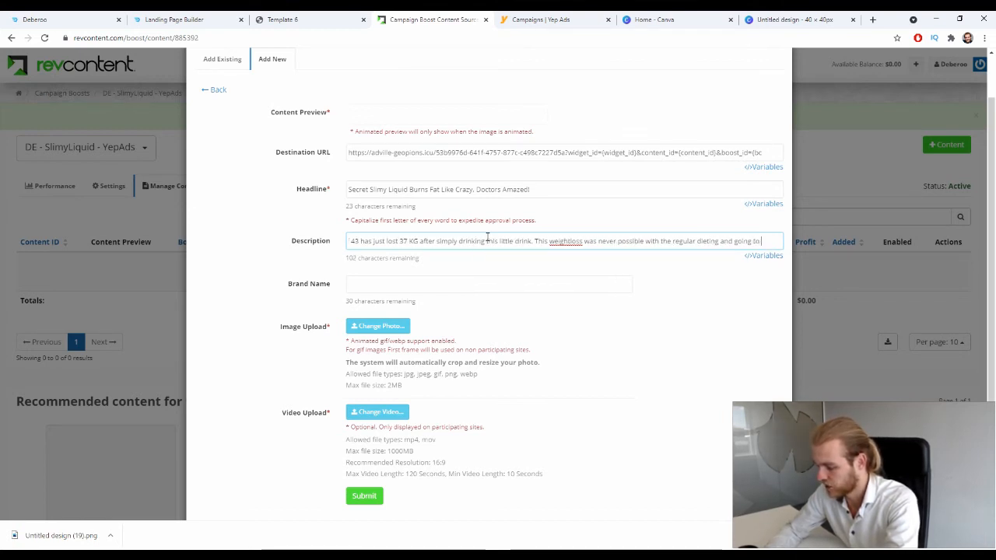
type(" the gym.")
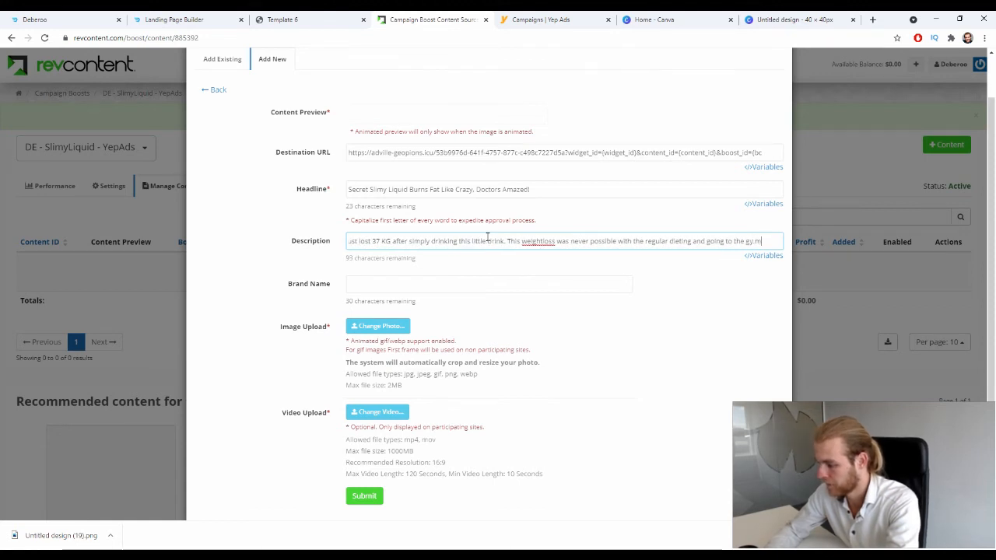
right_click(538, 239)
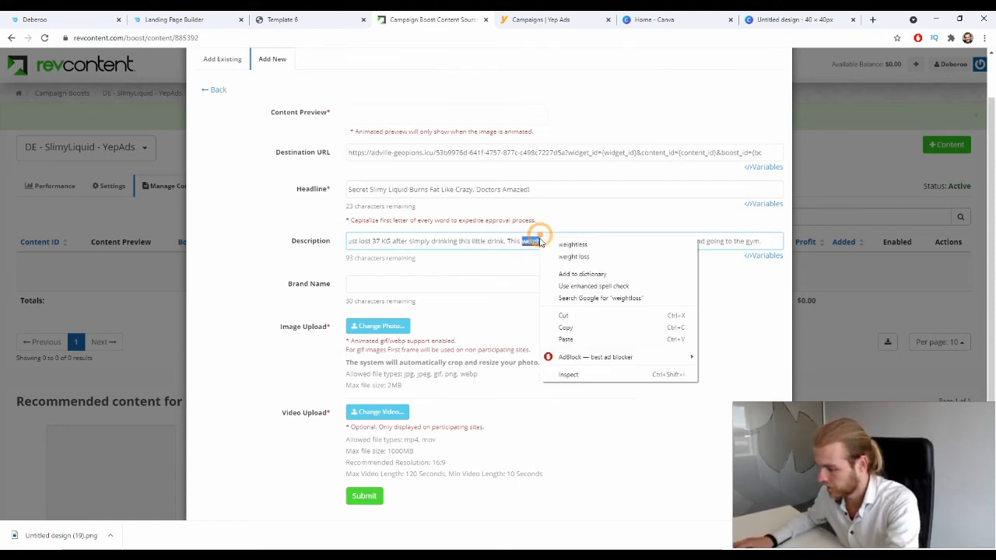
left_click(604, 257)
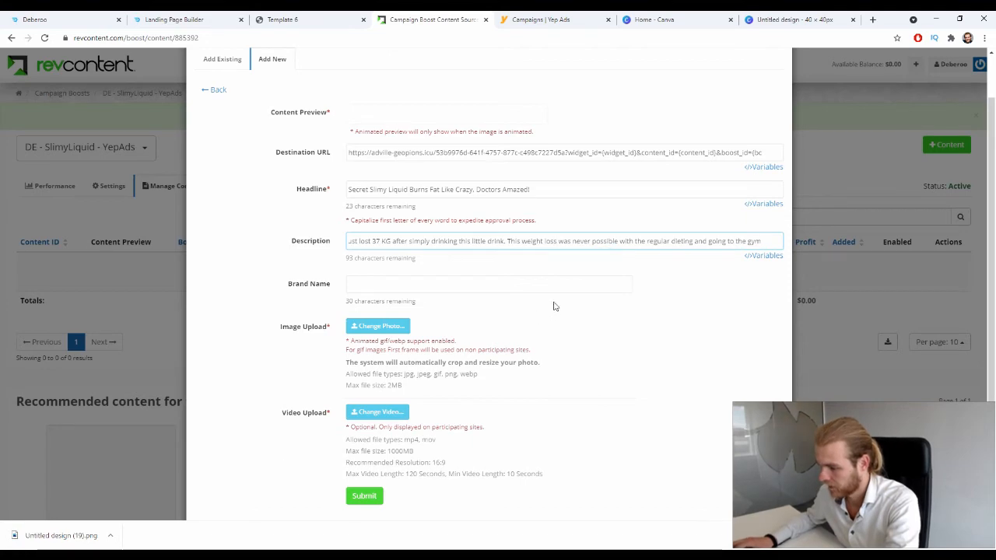
- Set the content's brand name to "Healthy Report 365", taken from the logo on the Template 6 landing page
scroll(529, 292, "down", 1)
left_click(470, 237)
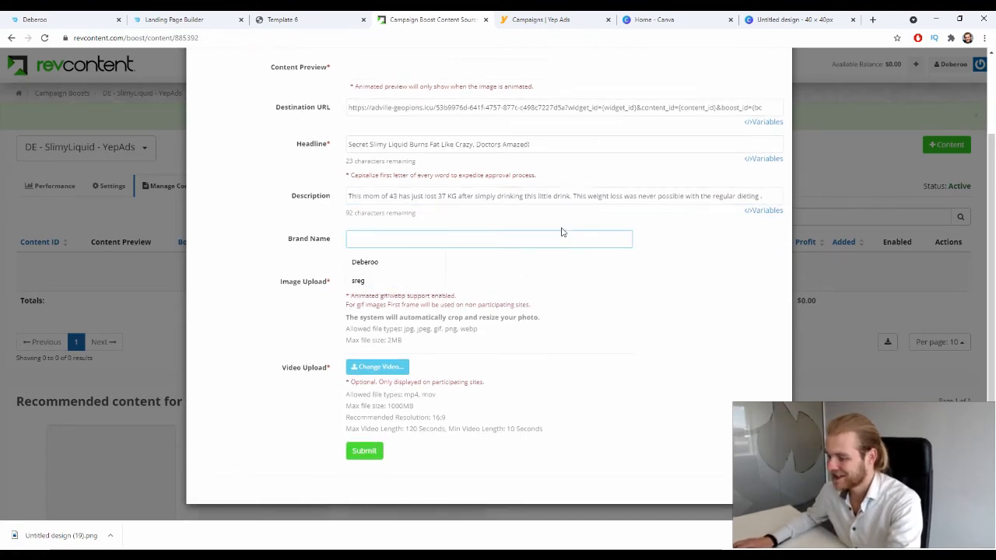
left_click(336, 14)
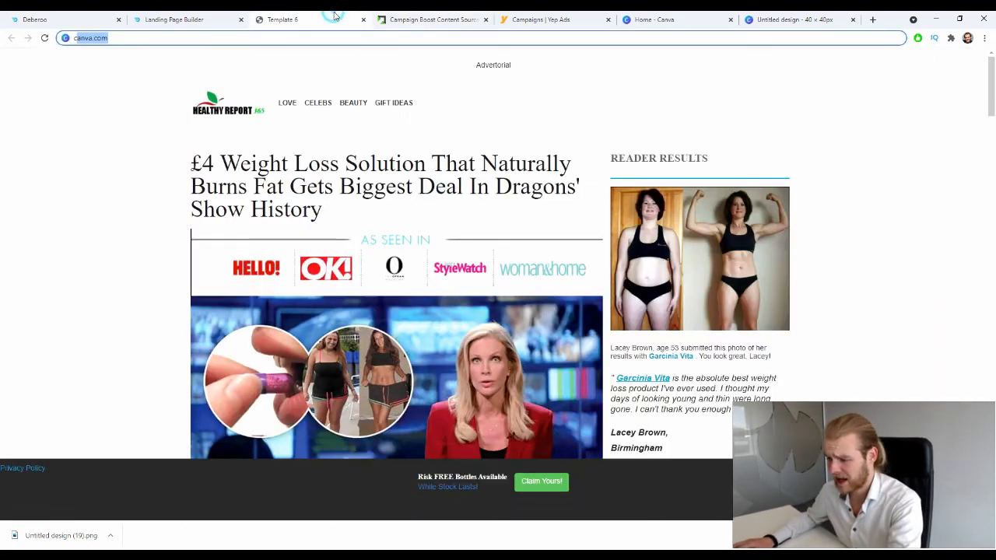
left_click(419, 14)
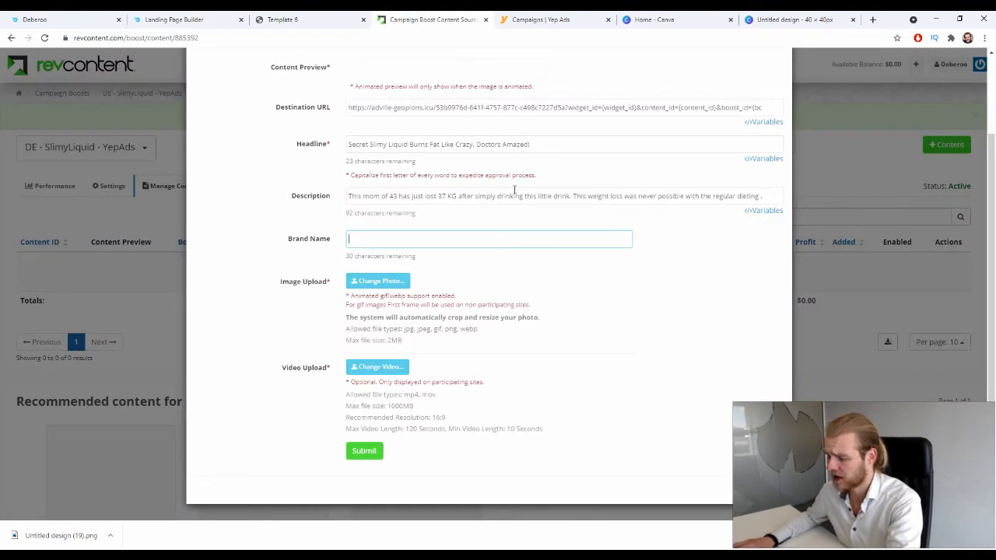
left_click(300, 15)
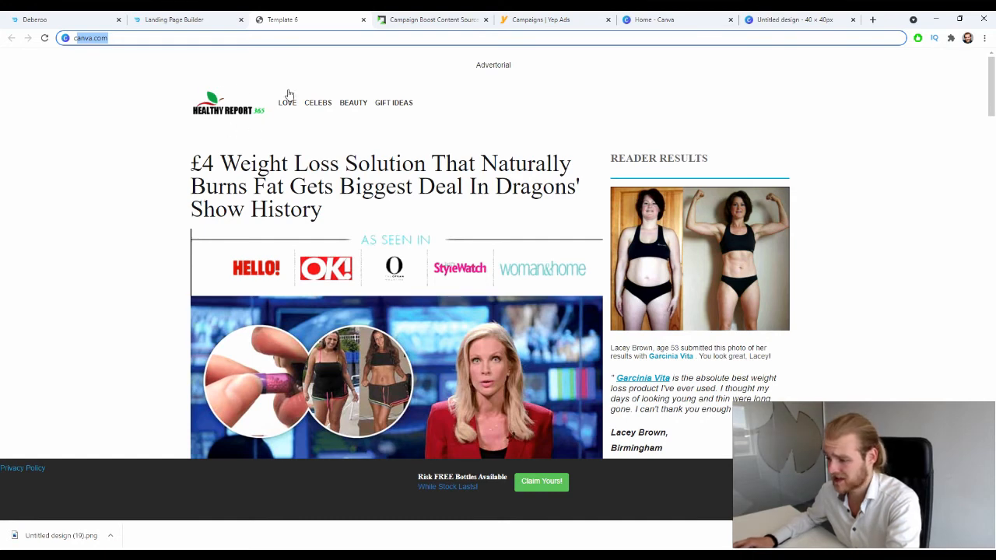
left_click(541, 15)
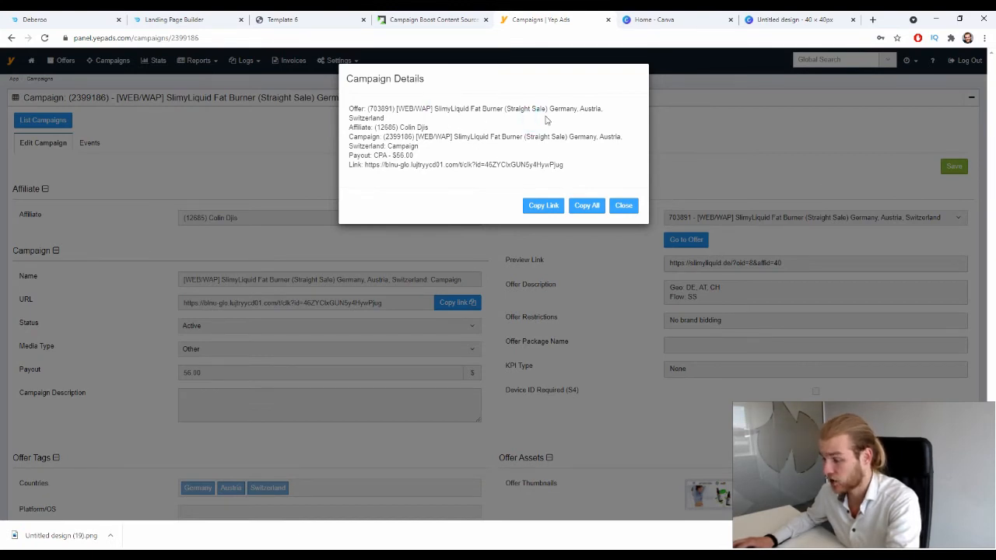
key("ctrl+shift+Tab")
key("ctrl+shift+Tab")
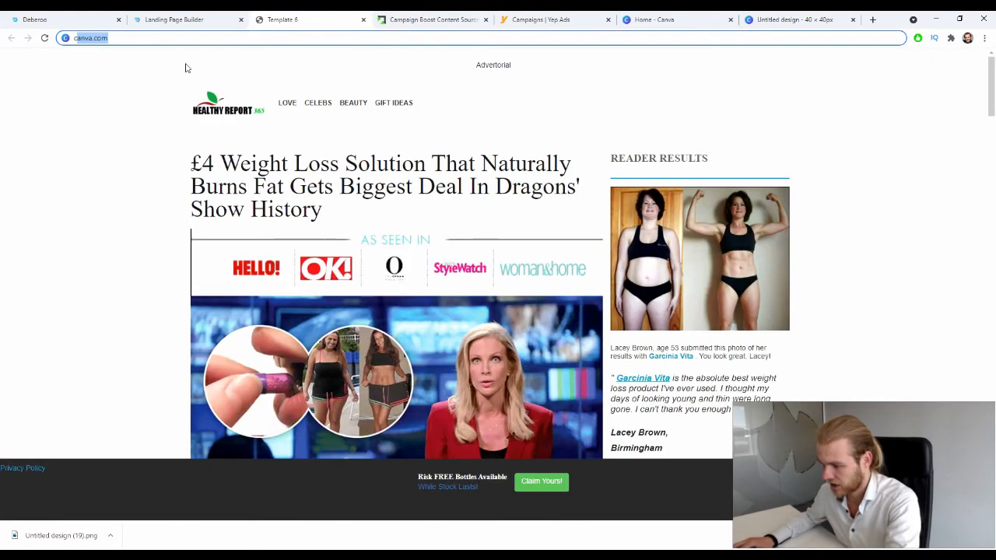
left_click(382, 14)
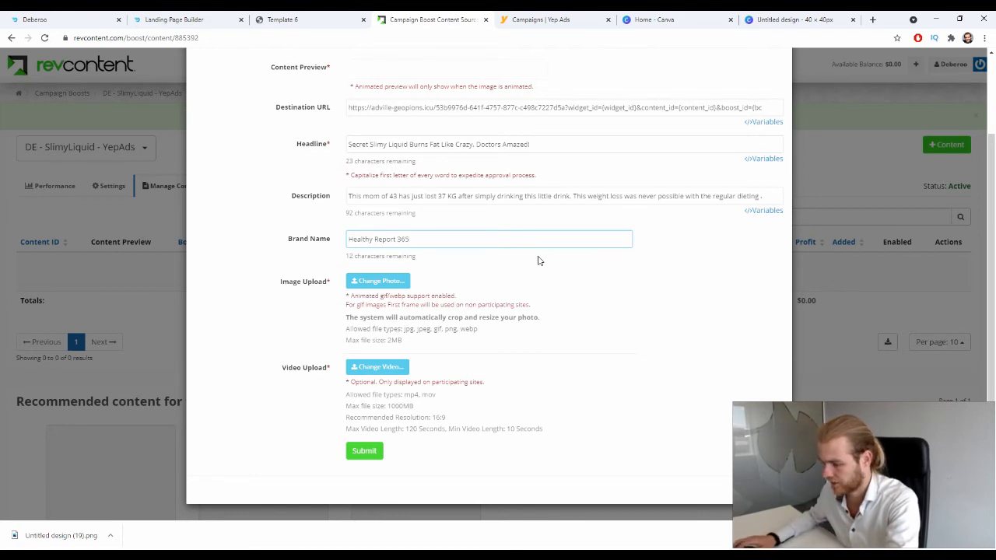
left_click(512, 257)
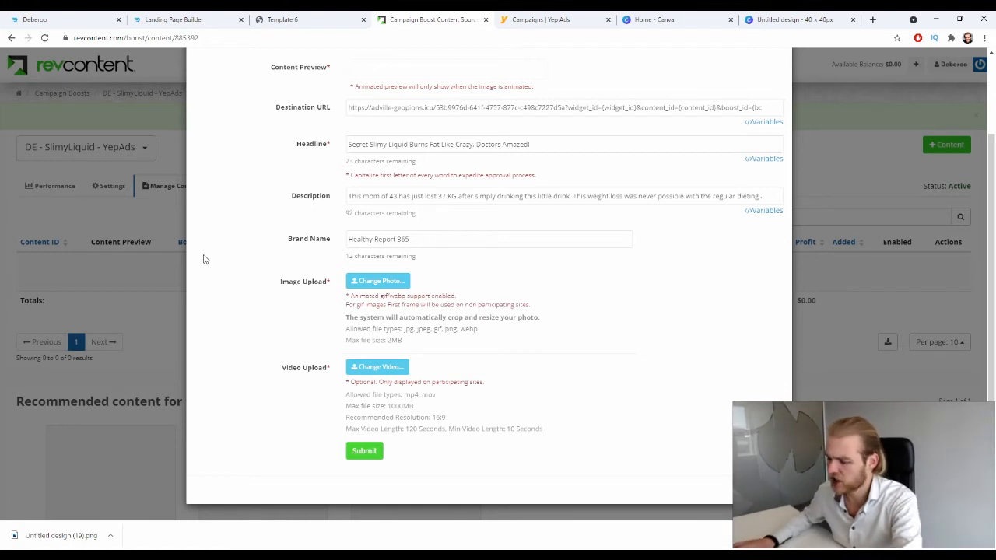
- Switch to Canva and create a new blank design at 1000 x 600 px for the ad image
left_click(362, 287)
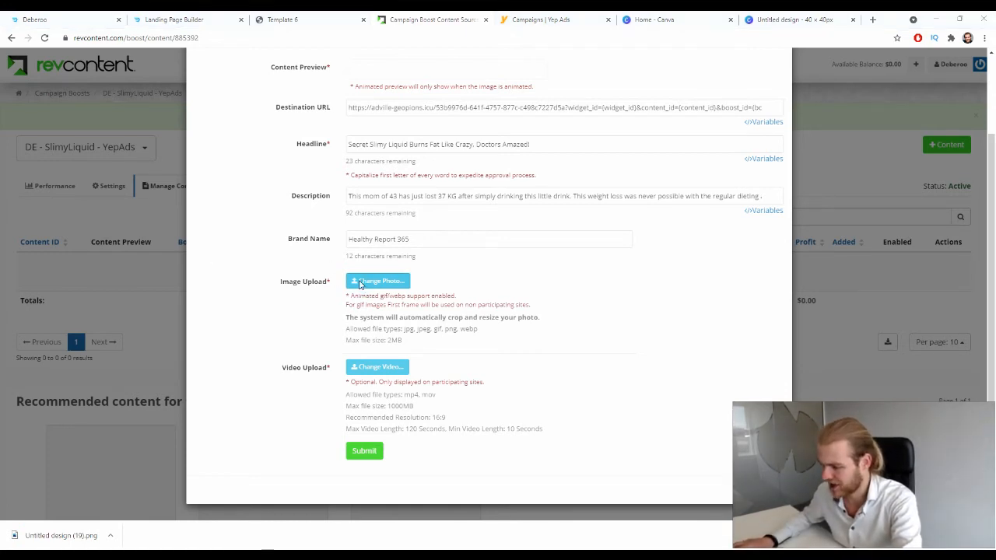
key("Escape")
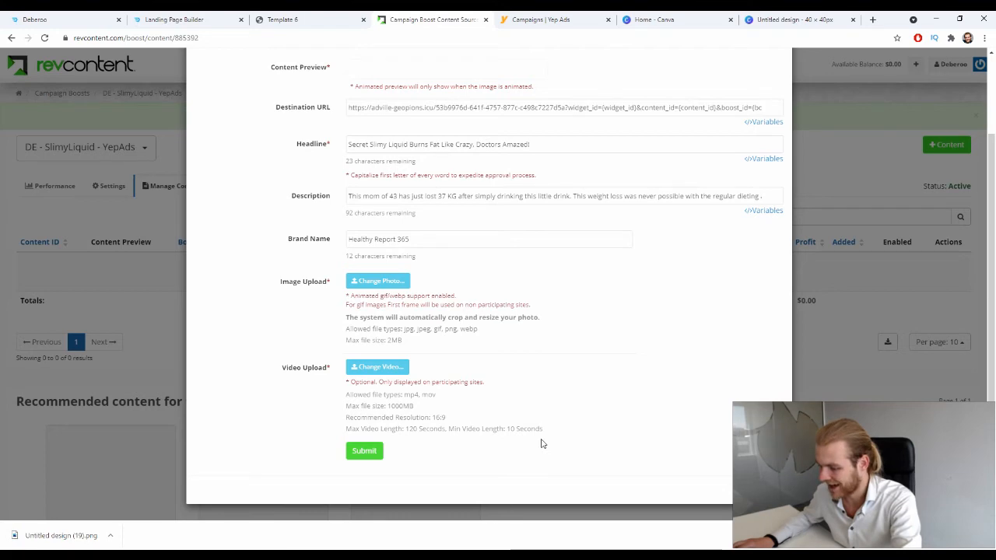
scroll(489, 382, "up", 2)
scroll(489, 382, "down", 2)
left_click(793, 19)
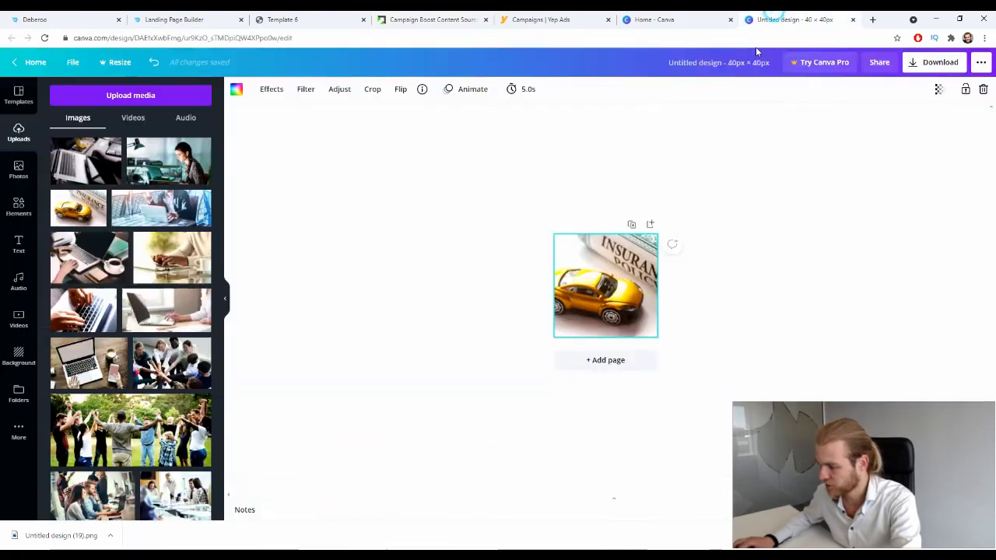
left_click(47, 64)
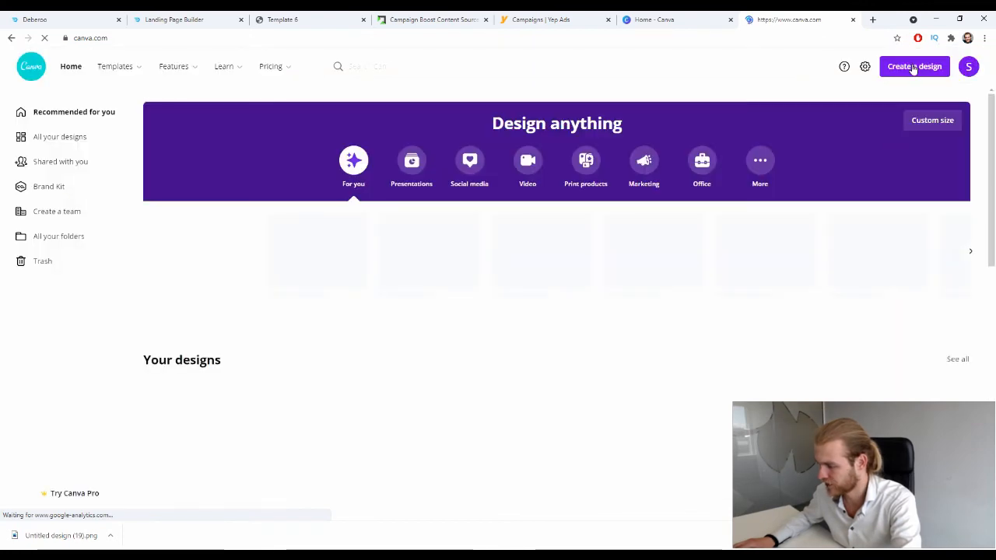
left_click(914, 66)
left_click(858, 352)
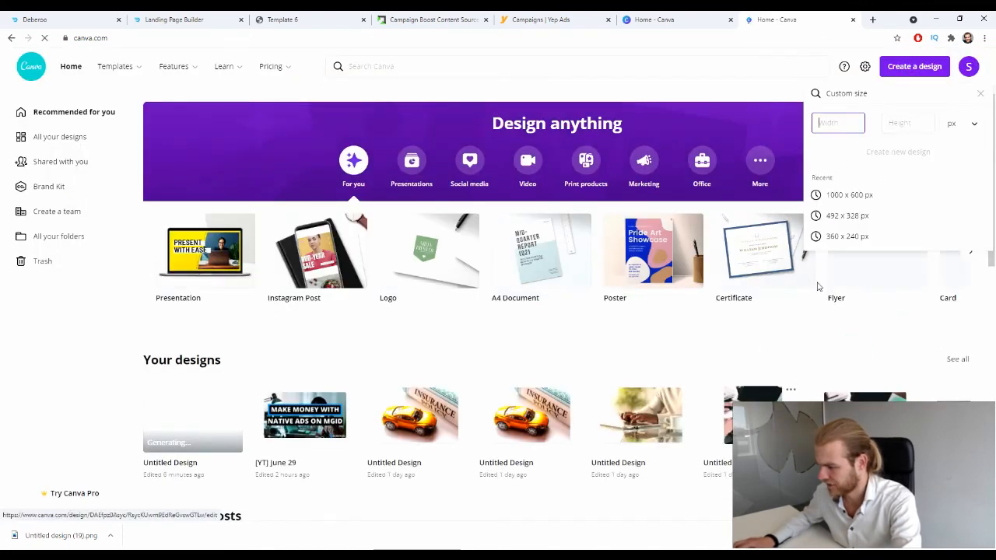
left_click(864, 194)
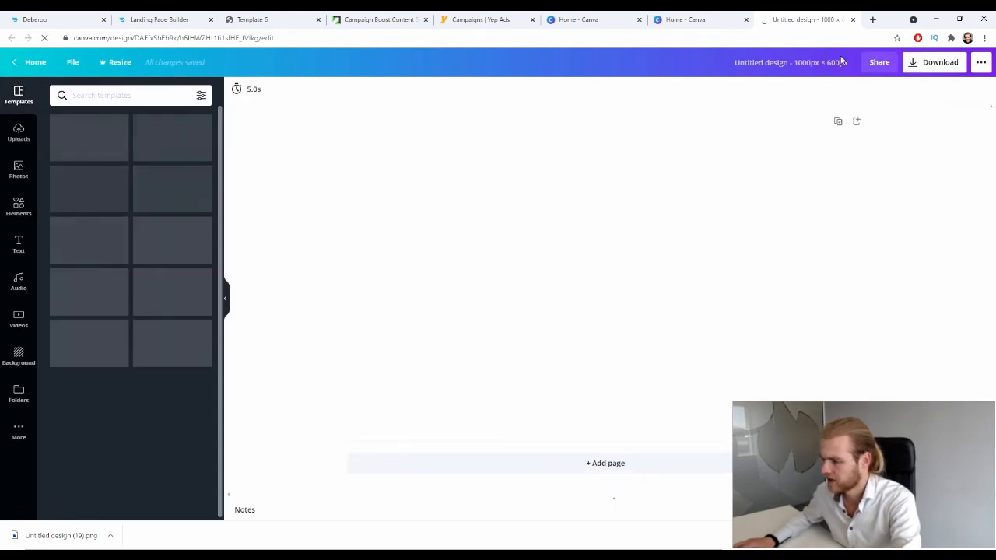
- Search Google Images for "slimy juice" in a new browser tab
left_click(872, 19)
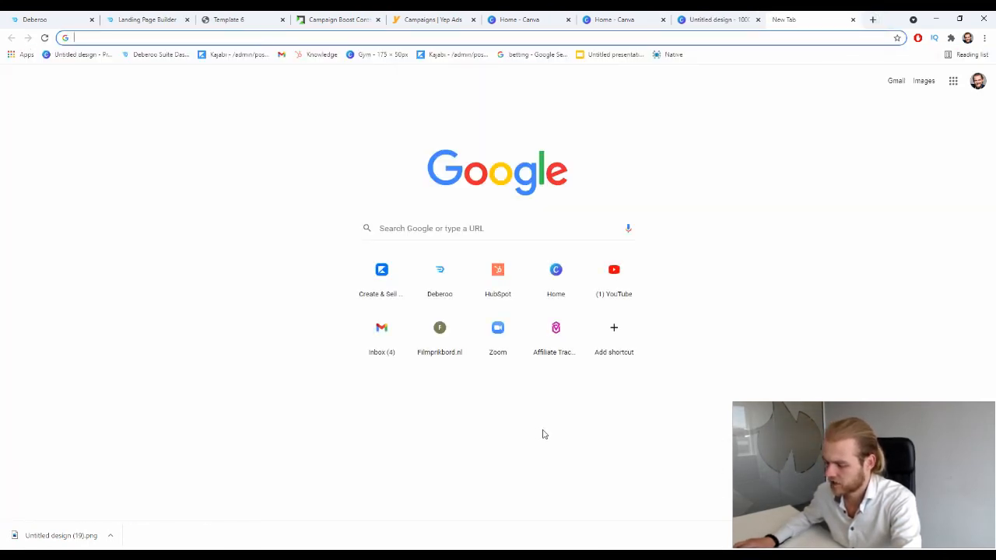
type("slim")
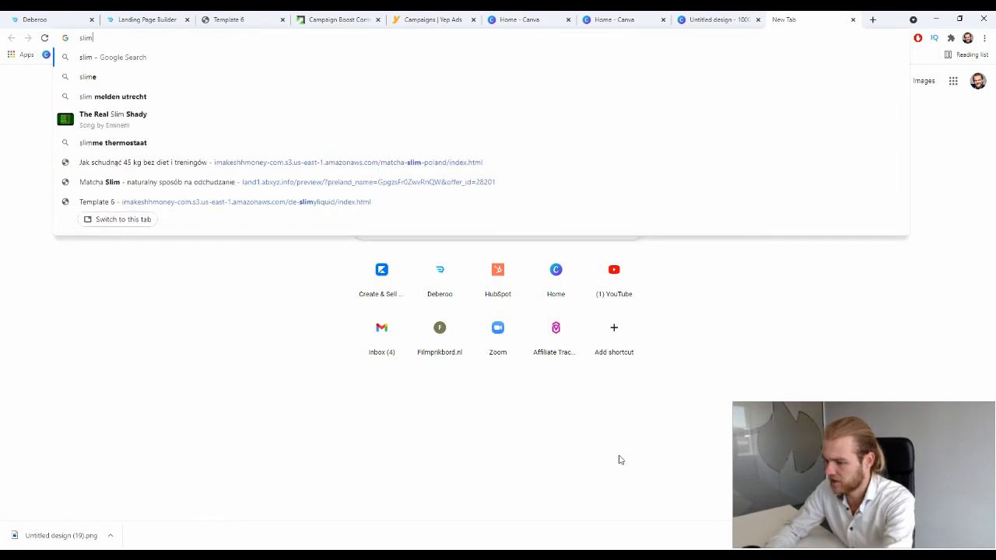
type("y juice")
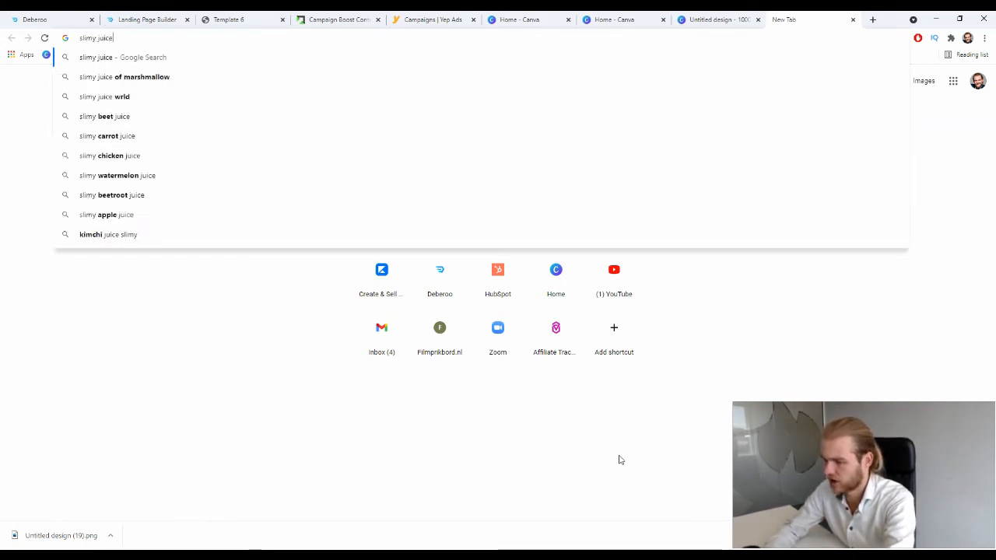
key("Return")
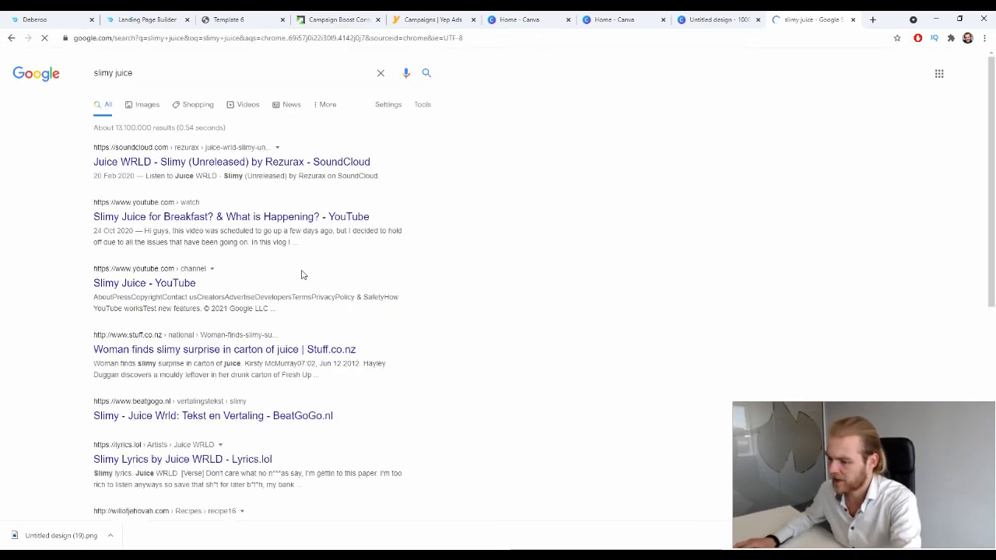
left_click(158, 106)
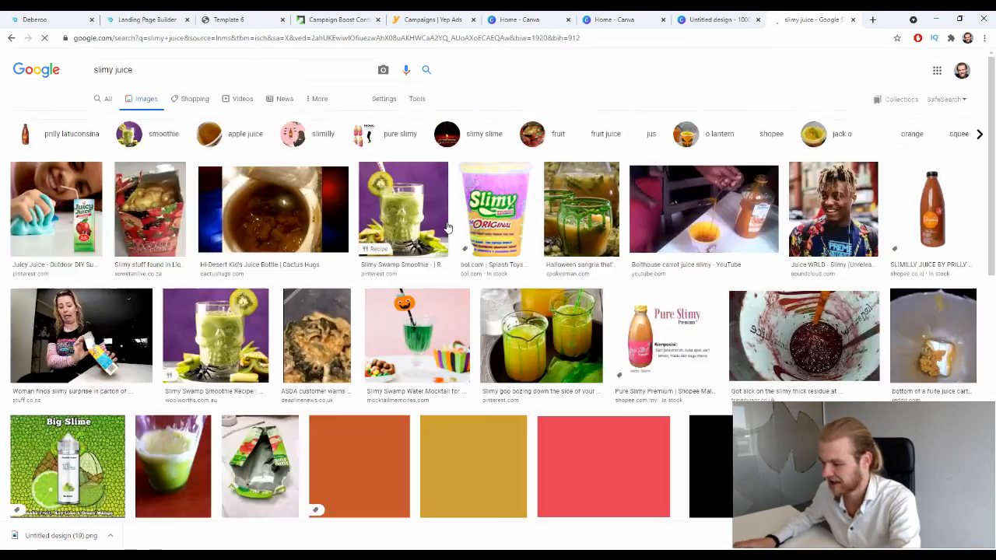
- Preview the Jamba Juice residue photo and the opened Liqui-Fruit carton photo, and check their related images for an ad picture
scroll(424, 237, "down", 2)
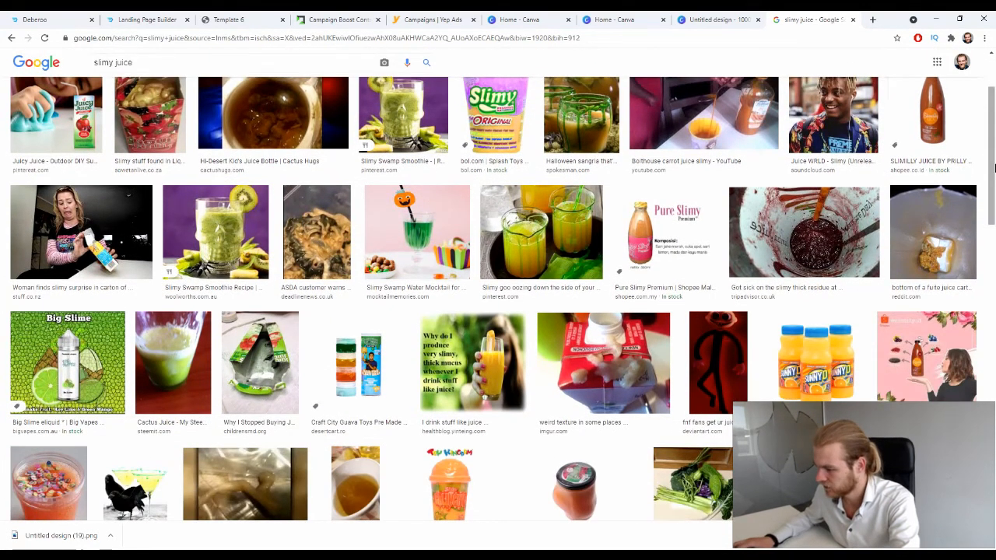
left_click(792, 214)
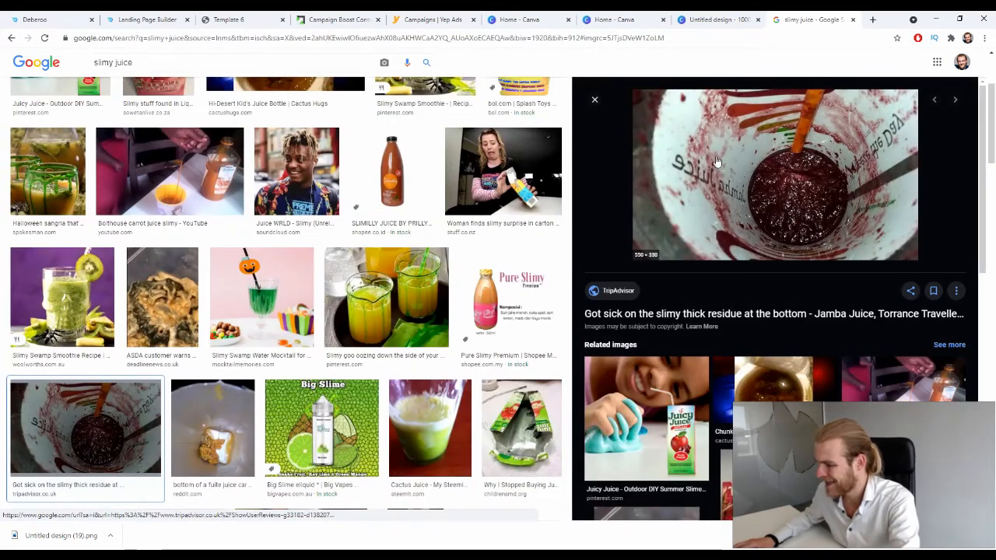
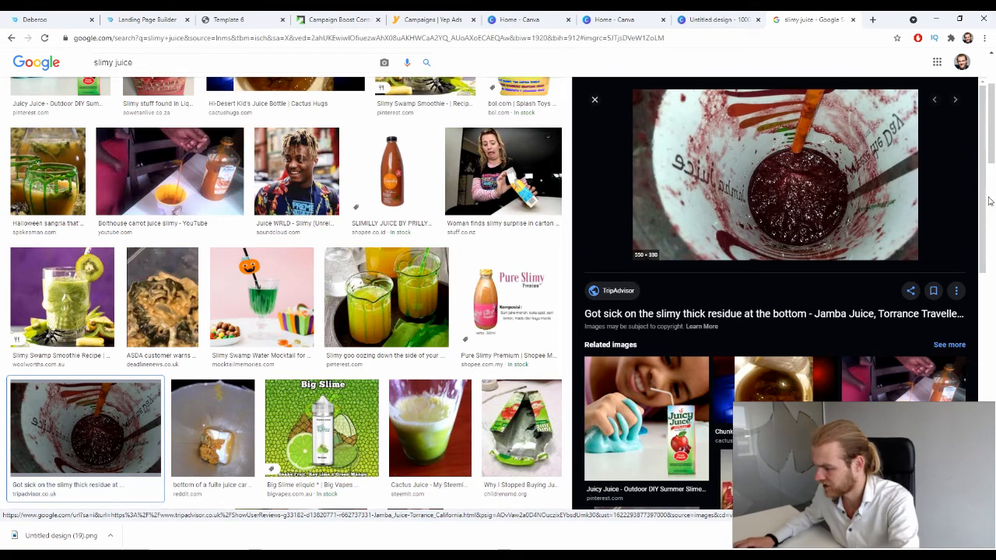
scroll(740, 140, "down", 3)
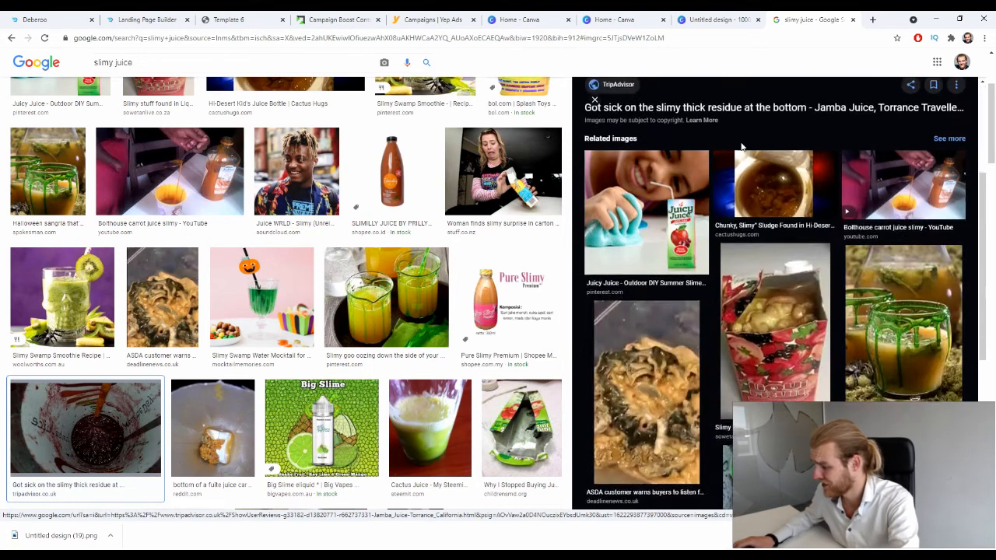
scroll(740, 207, "up", 1)
scroll(742, 144, "down", 2)
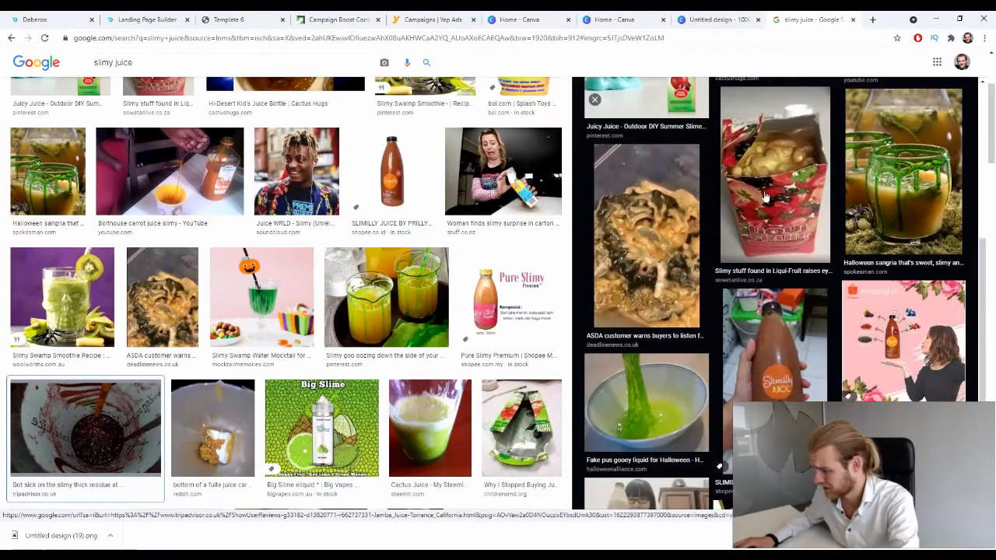
left_click(764, 199)
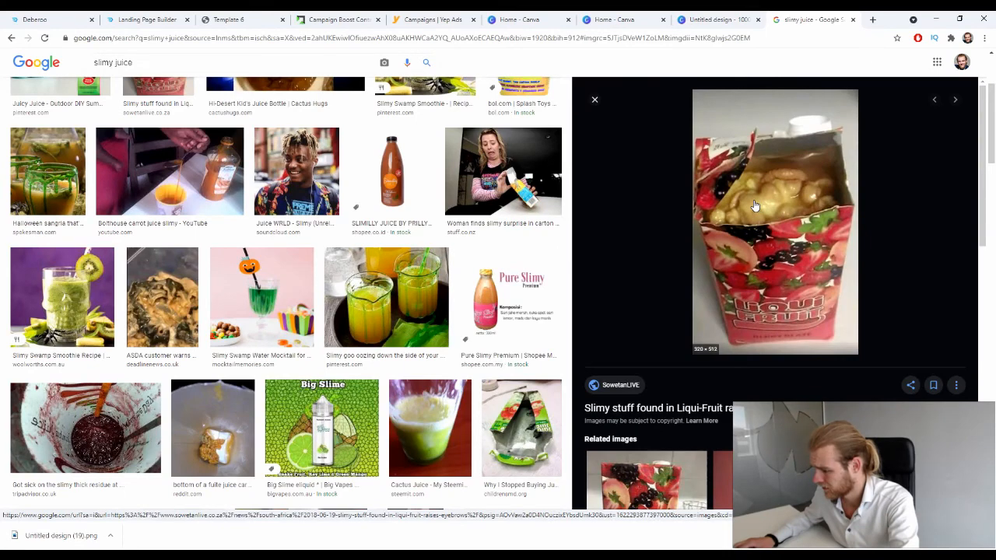
scroll(755, 207, "down", 5)
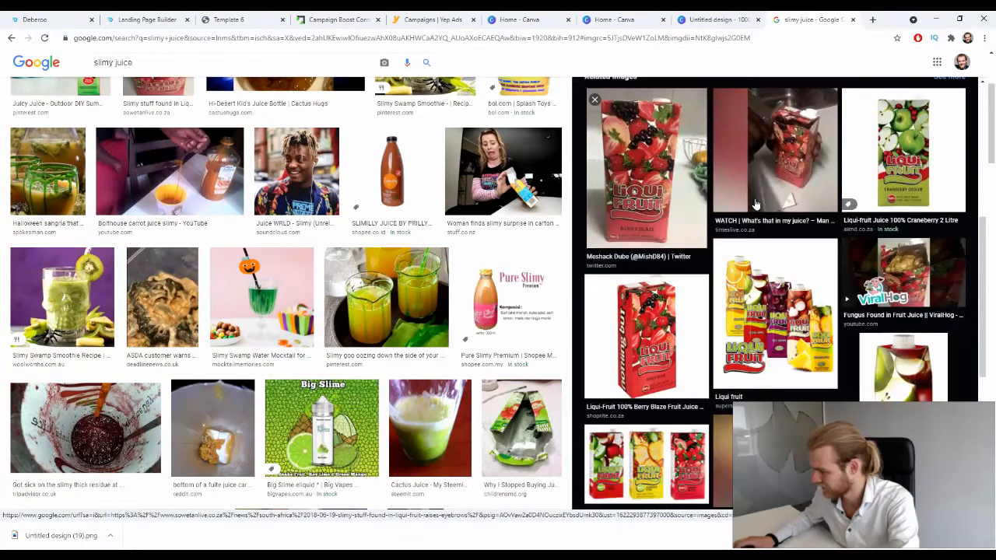
scroll(755, 209, "down", 8)
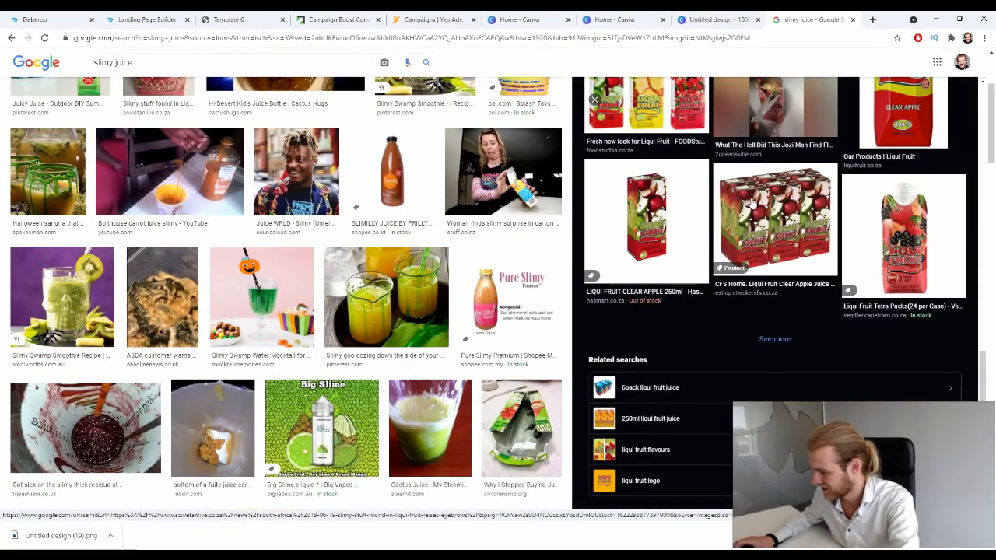
scroll(712, 189, "up", 7)
scroll(700, 191, "up", 5)
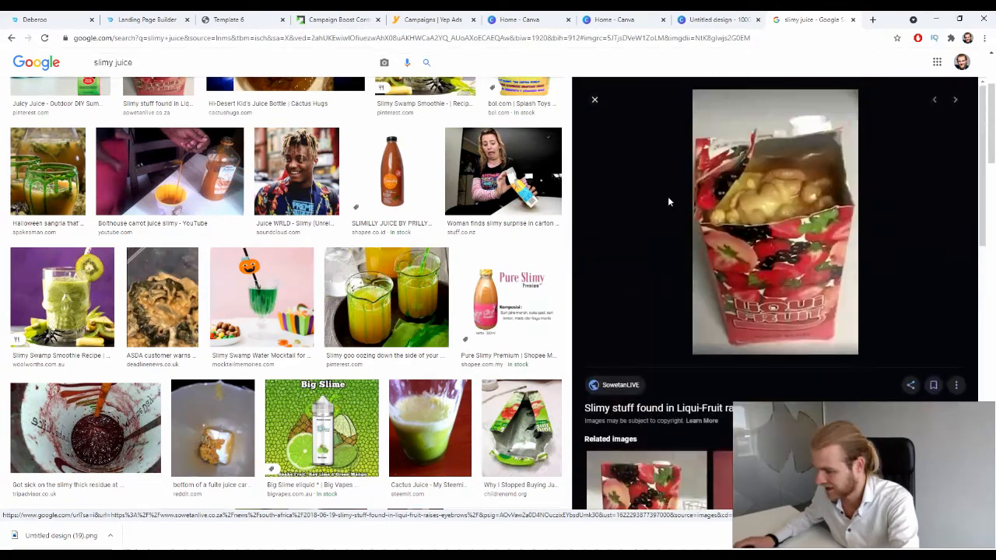
right_click(795, 204)
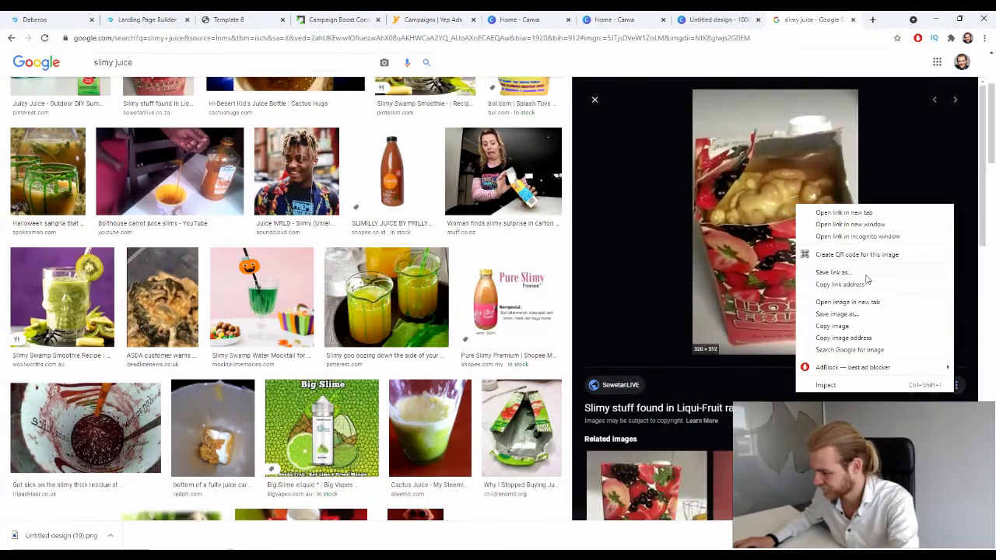
left_click(674, 206)
- Look further through the "slimy juice" image results and preview the roasted okra and cauliflower bowl photo
scroll(649, 206, "down", 1)
scroll(649, 205, "down", 2)
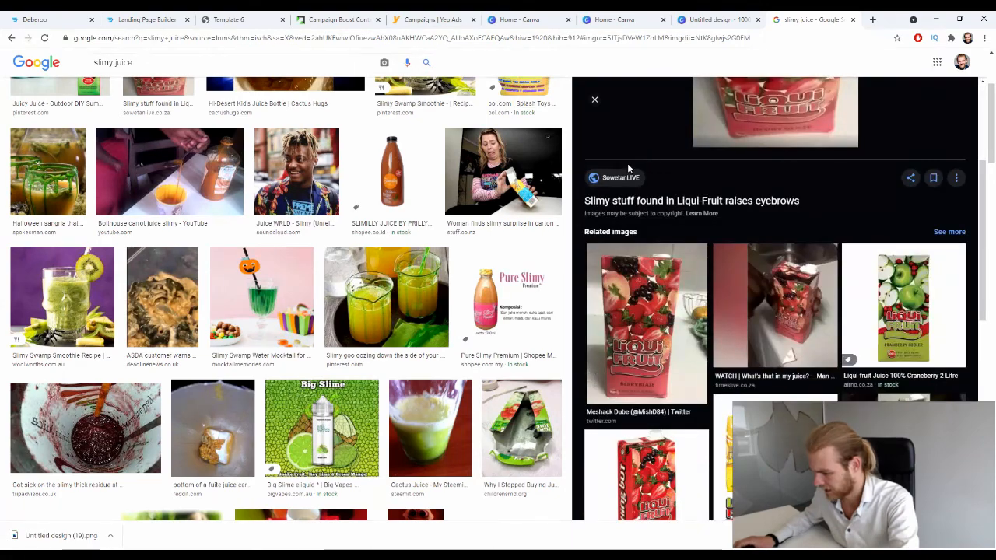
scroll(395, 201, "down", 8)
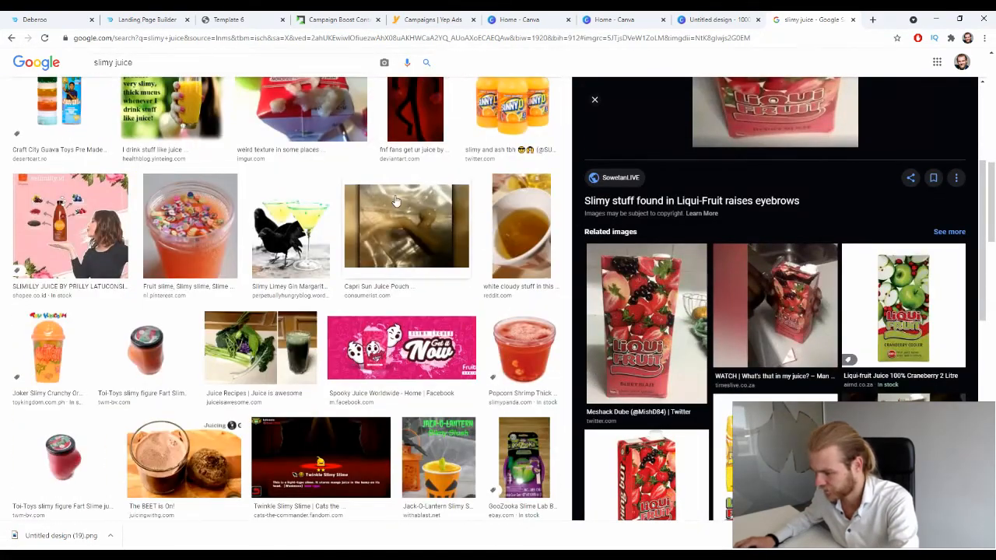
scroll(396, 201, "down", 1)
scroll(393, 203, "down", 4)
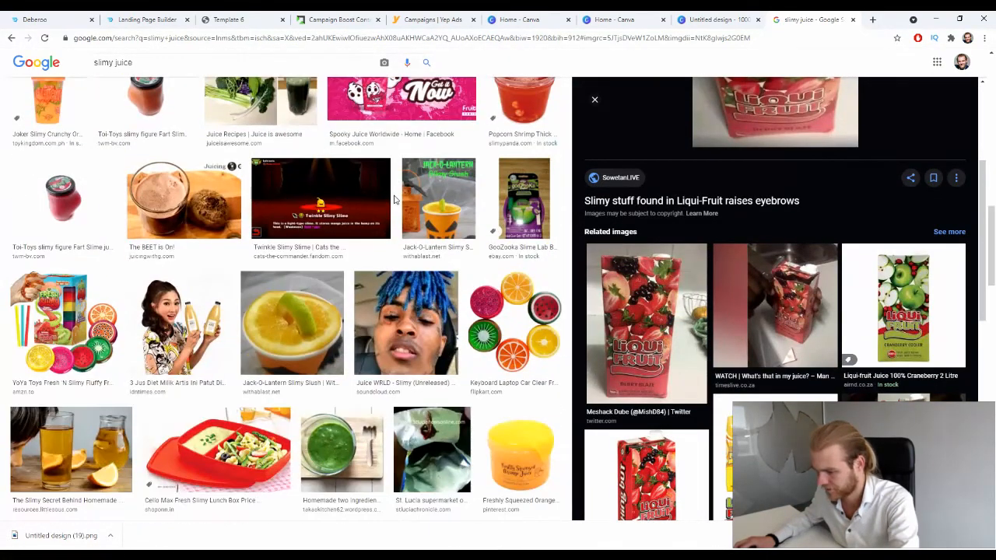
scroll(393, 203, "down", 2)
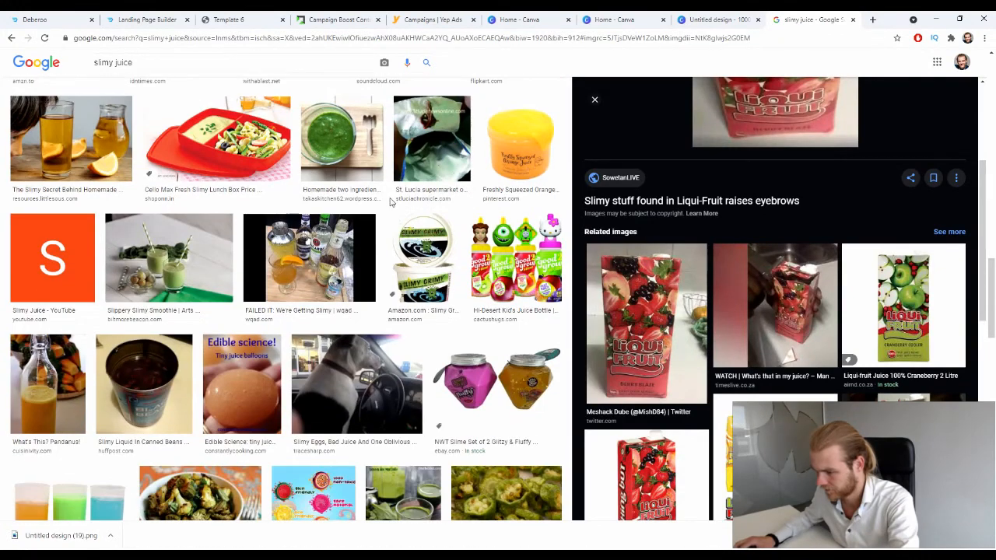
scroll(313, 198, "down", 2)
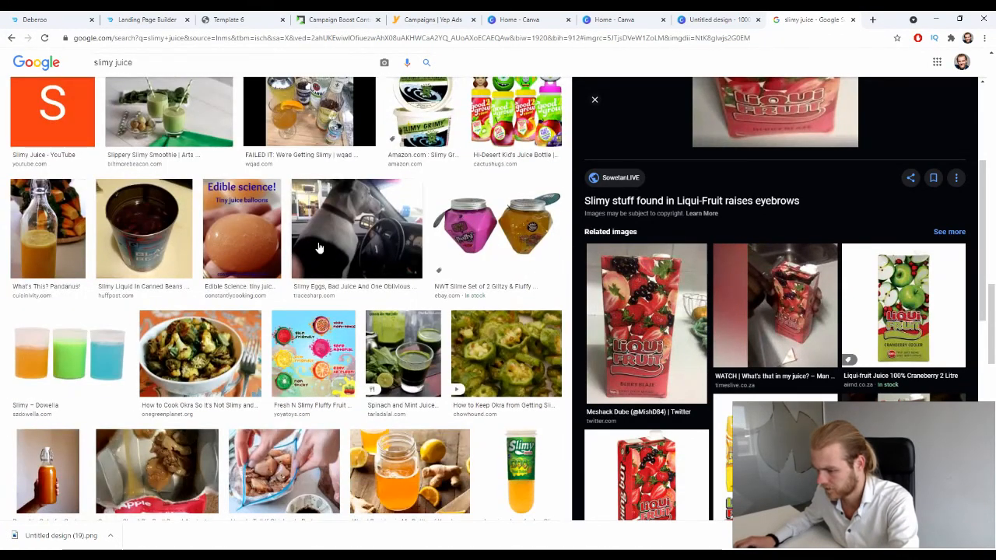
scroll(317, 248, "down", 2)
left_click(185, 199)
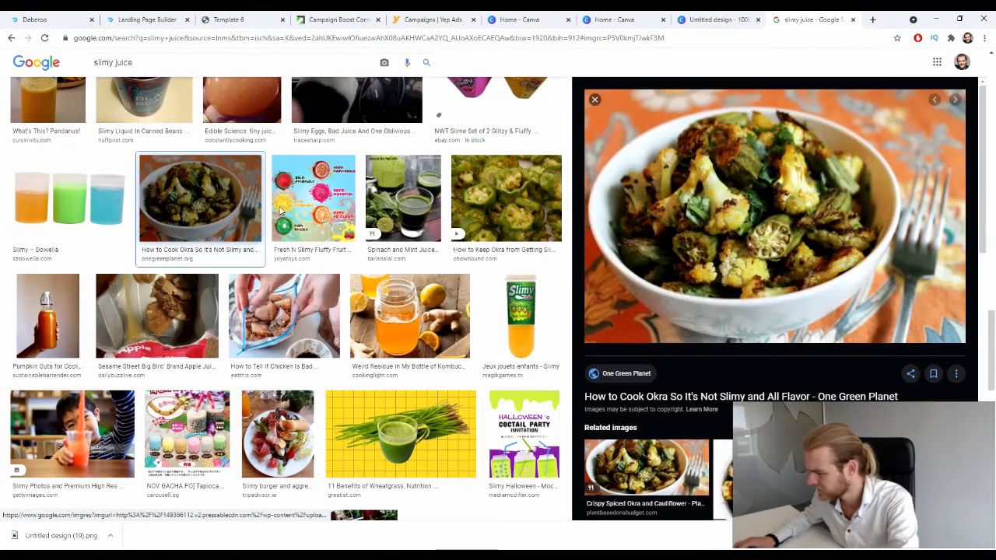
- Preview the cleansing juice jar photo and the pumpkin with green slime smoothie photo from further down the results
scroll(383, 258, "down", 2)
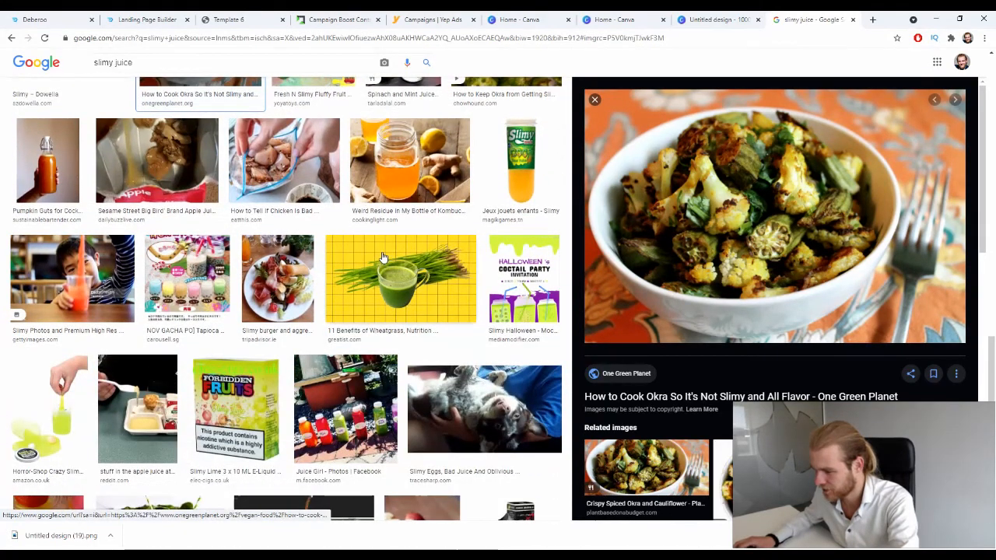
scroll(386, 257, "down", 1)
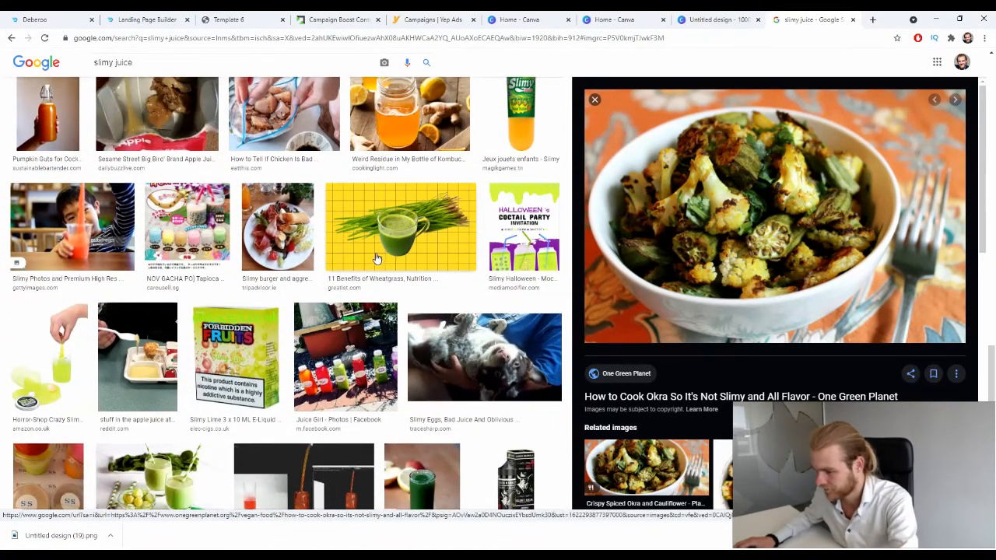
scroll(280, 257, "down", 2)
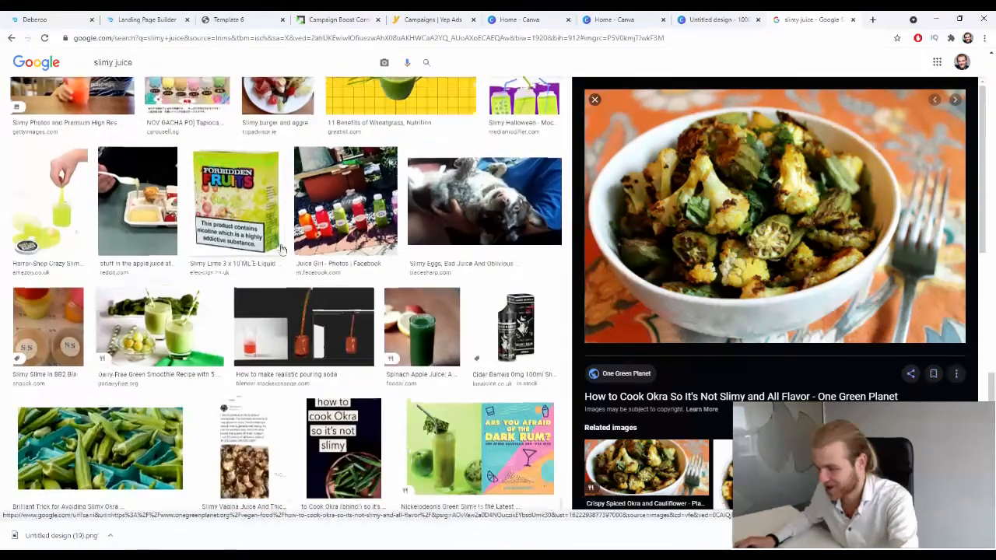
scroll(282, 249, "down", 7)
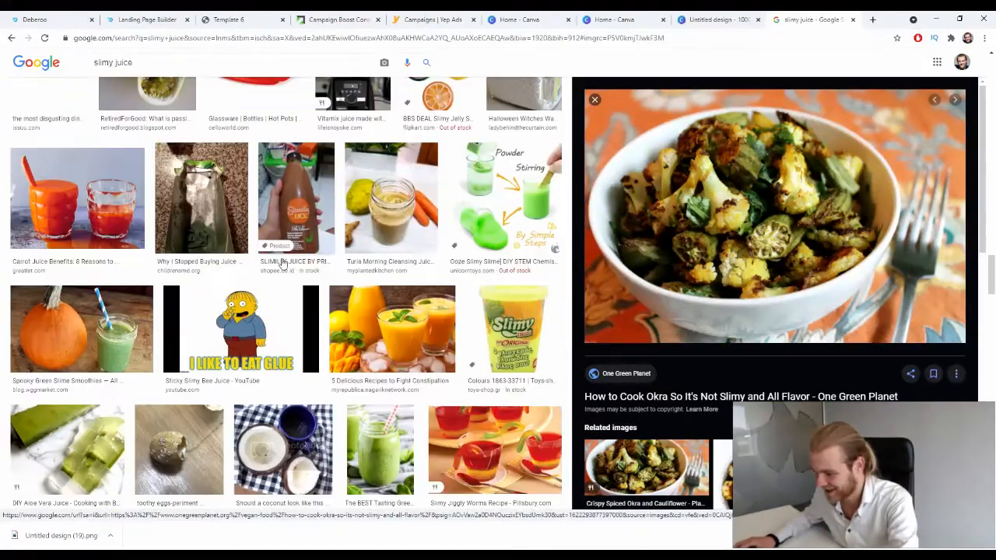
left_click(379, 207)
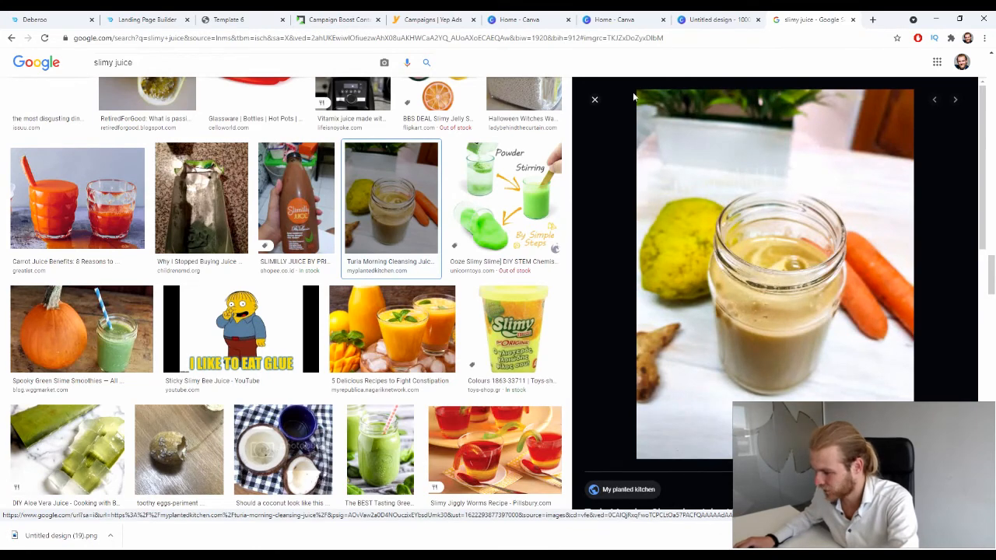
scroll(289, 259, "down", 3)
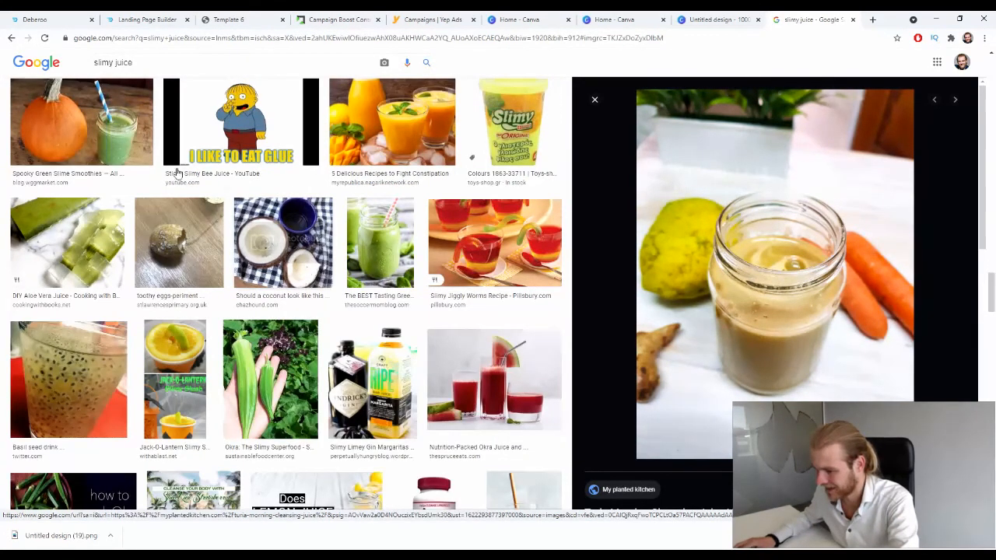
left_click(87, 144)
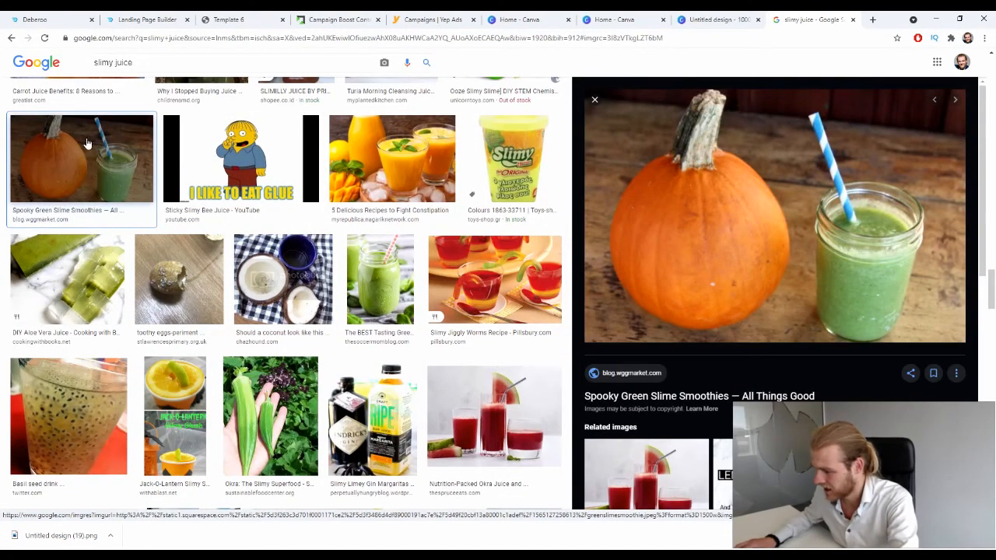
scroll(471, 260, "down", 2)
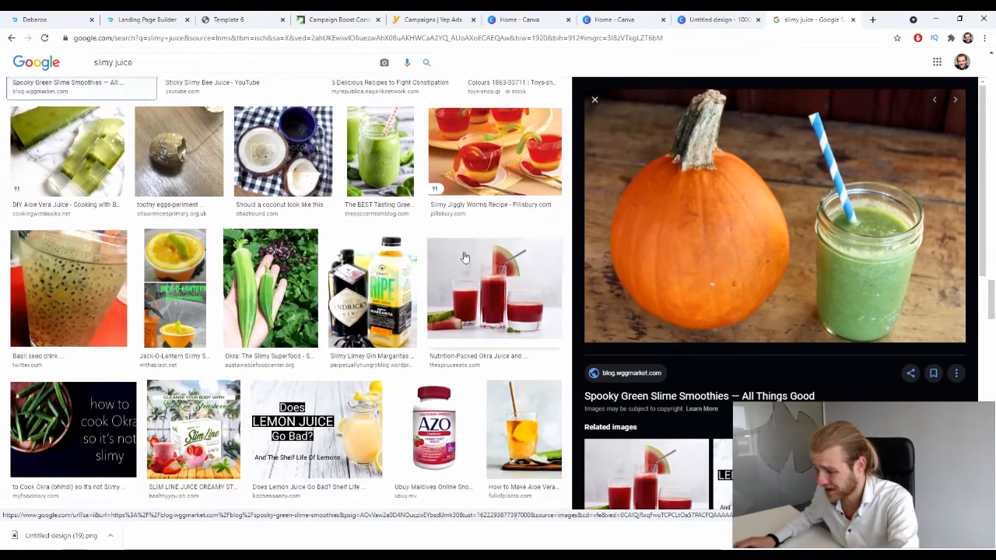
- Preview the basil seed drink photo and examine its related images for a suitable ad picture
scroll(463, 257, "down", 2)
left_click(88, 148)
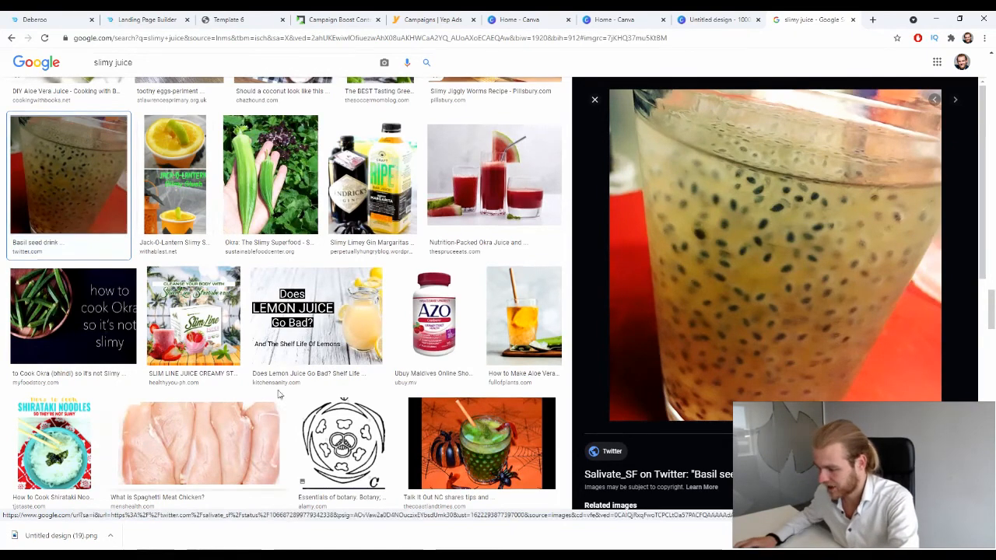
scroll(86, 136, "down", 4)
scroll(809, 381, "down", 5)
scroll(792, 393, "up", 5)
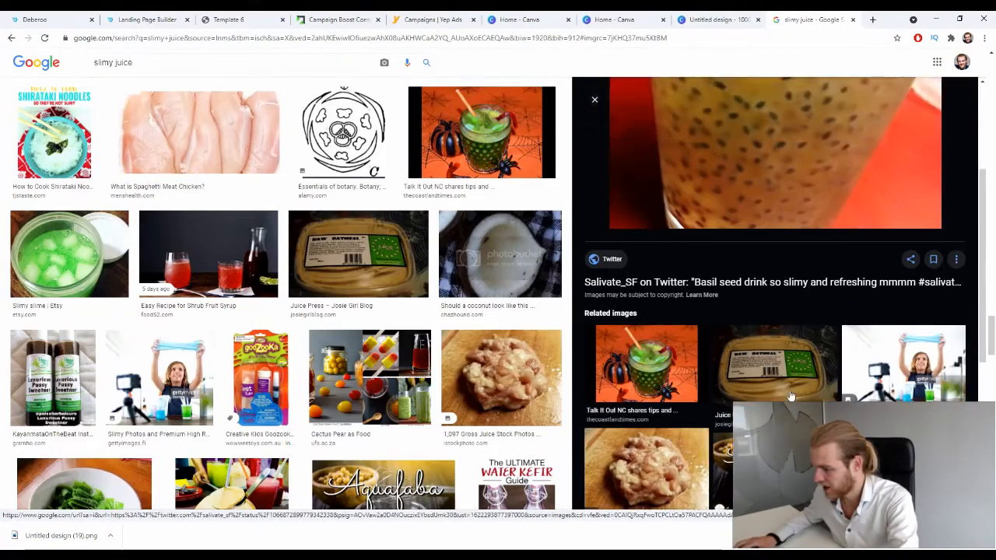
scroll(817, 358, "down", 2)
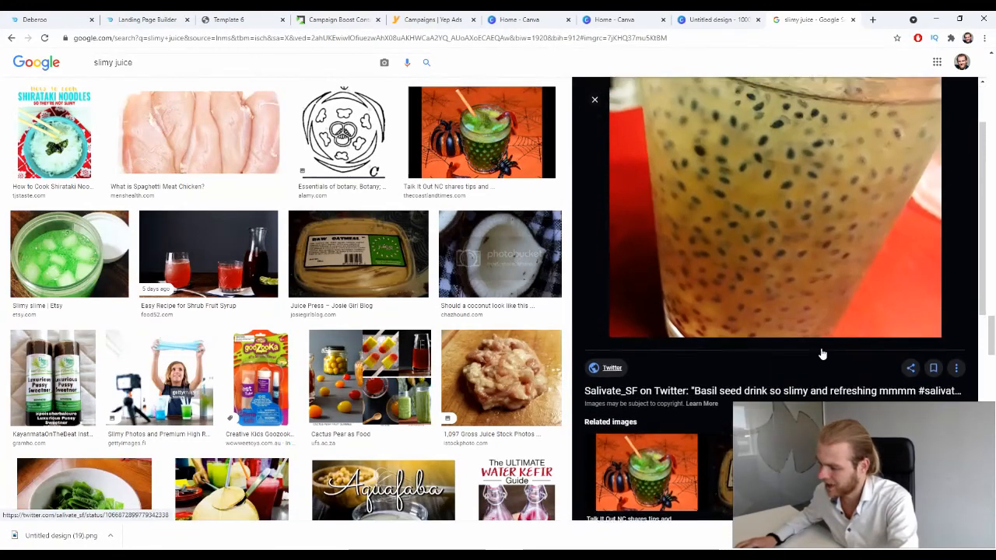
scroll(822, 349, "up", 2)
scroll(810, 260, "down", 8)
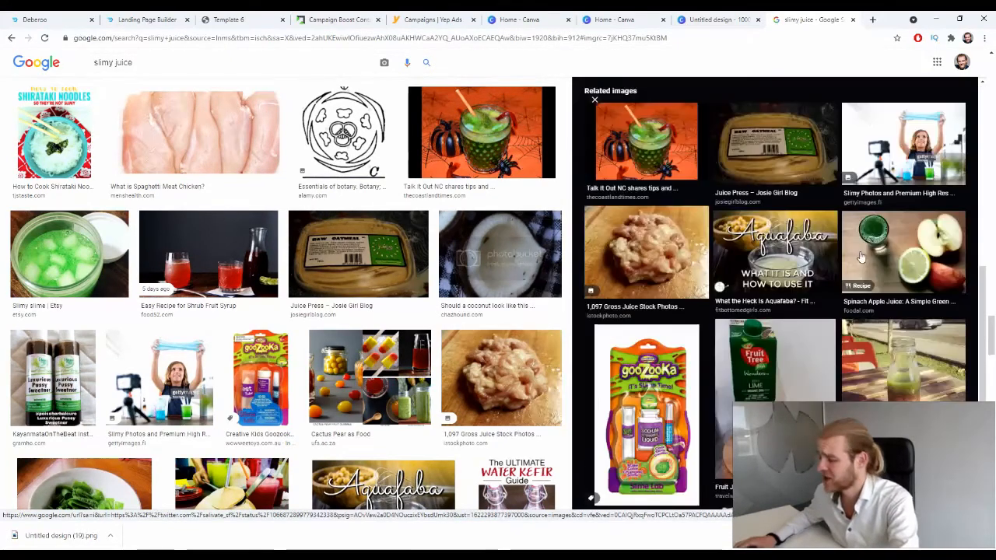
scroll(591, 378, "down", 10)
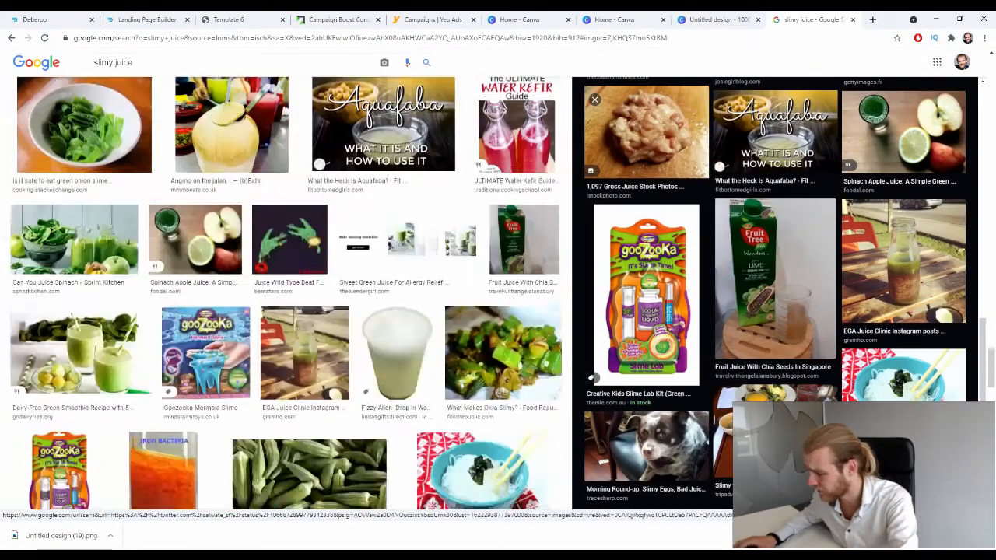
- Close the downloads bar and examine more of the "slimy juice" image results for an ad picture
left_click(983, 535)
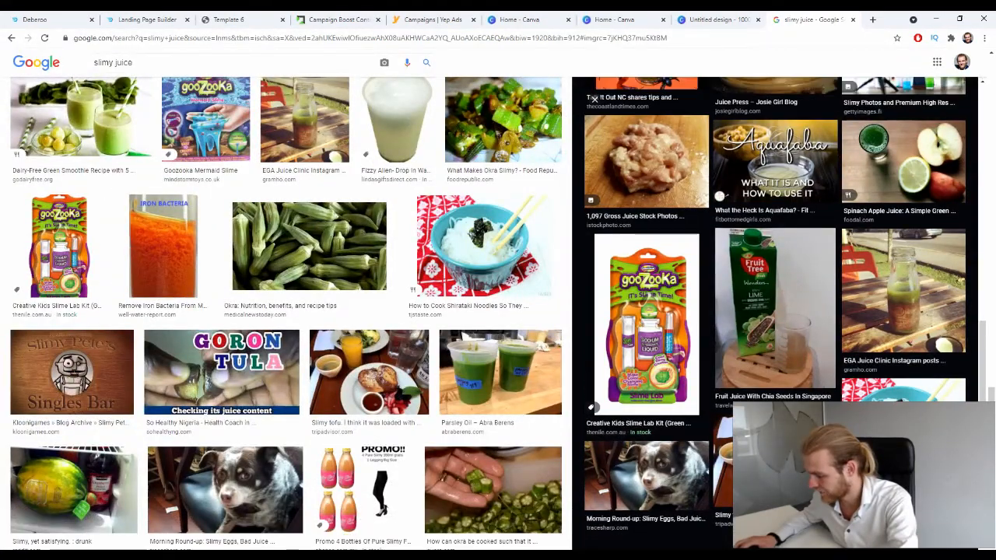
scroll(591, 407, "down", 5)
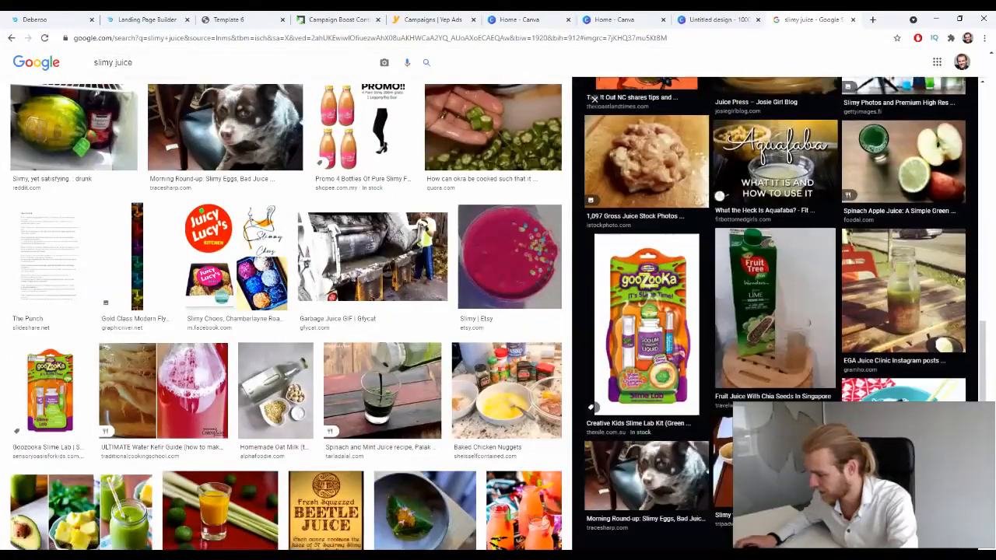
scroll(498, 374, "up", 10)
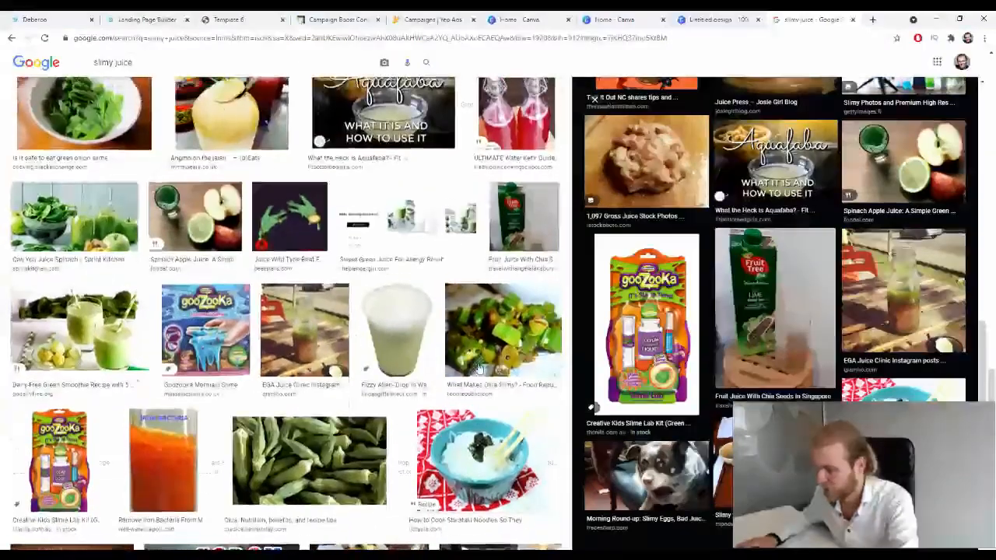
scroll(479, 367, "up", 5)
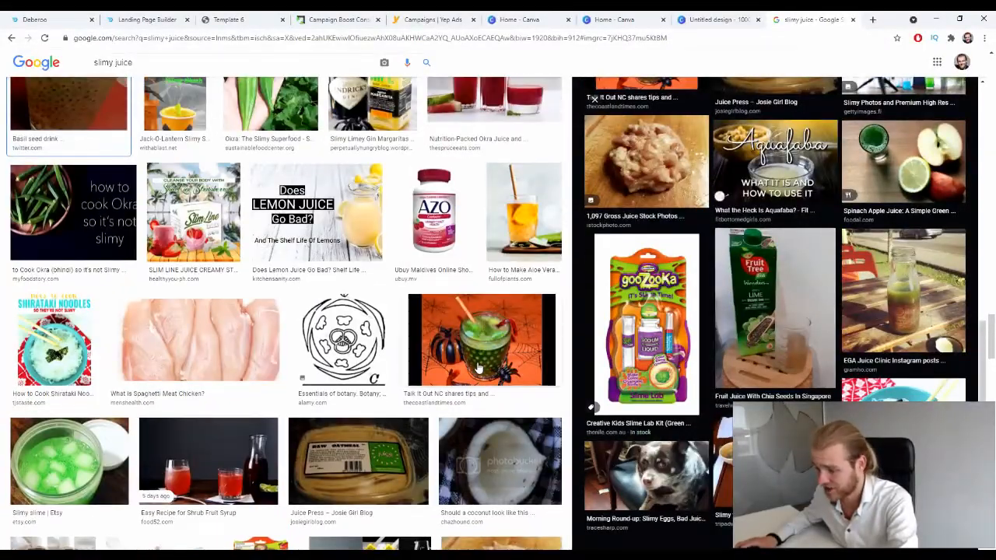
scroll(478, 367, "up", 5)
scroll(479, 367, "down", 15)
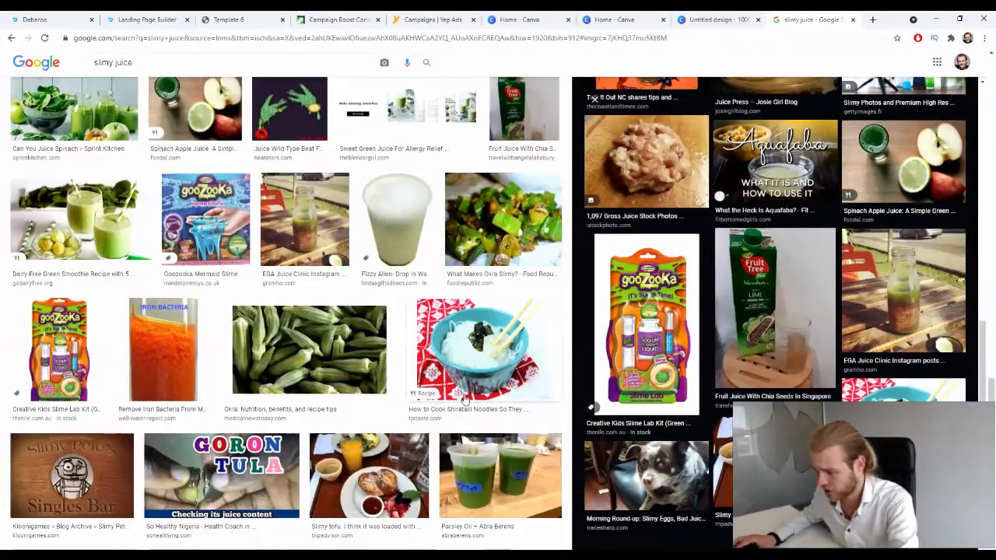
- Preview the EGA Juice Clinic bottle photo and the spinach and mint juice photo, and check their related images
left_click(304, 230)
scroll(716, 354, "down", 10)
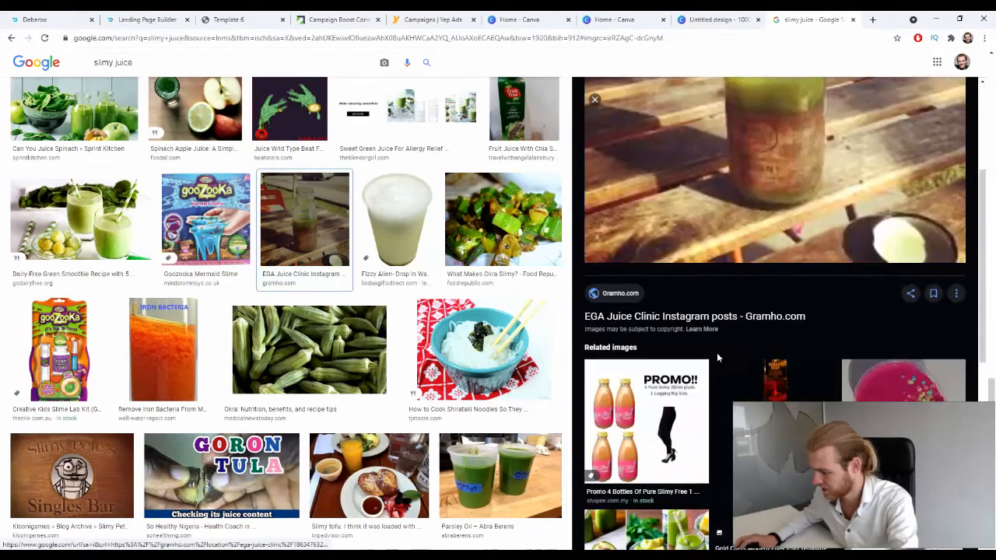
scroll(716, 354, "down", 1)
scroll(556, 470, "down", 5)
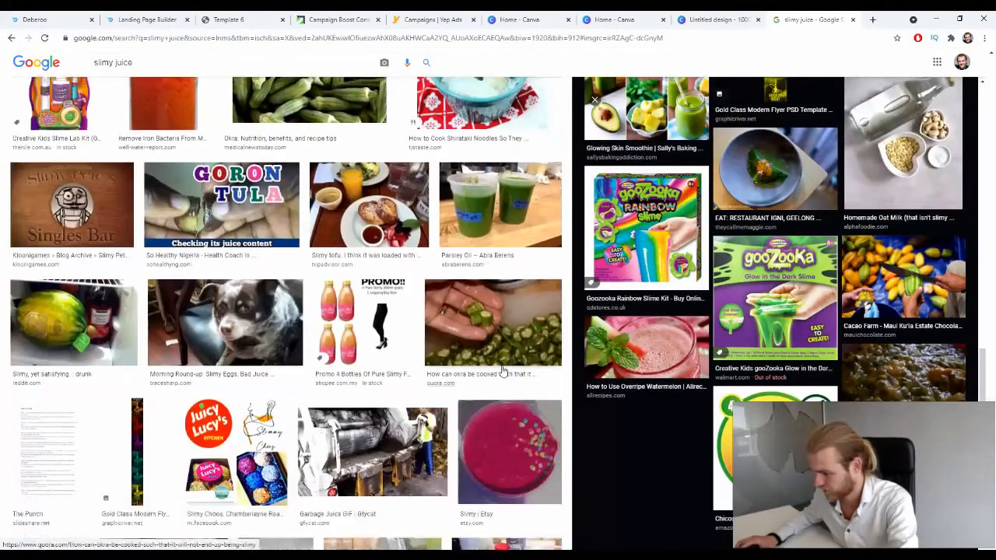
left_click(382, 389)
scroll(819, 271, "down", 10)
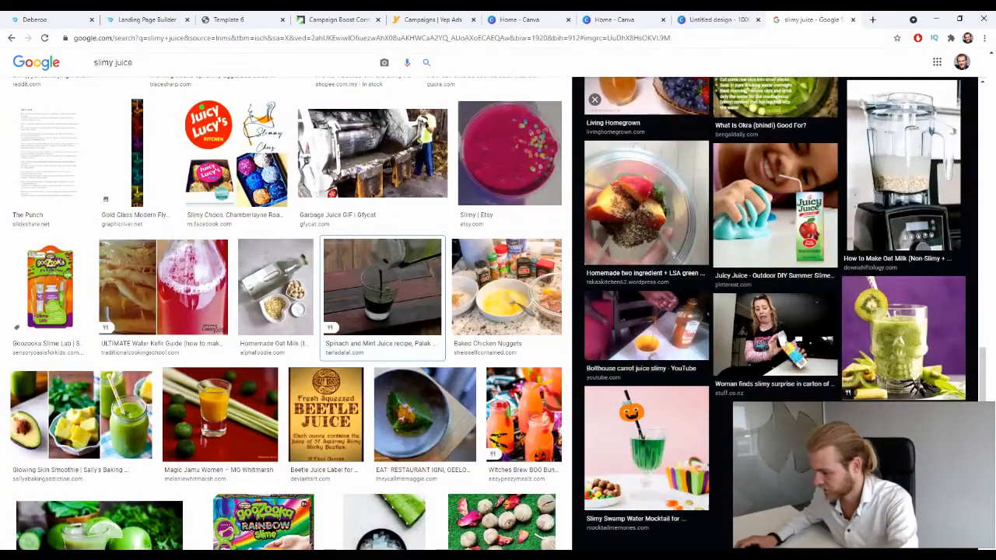
scroll(733, 345, "up", 10)
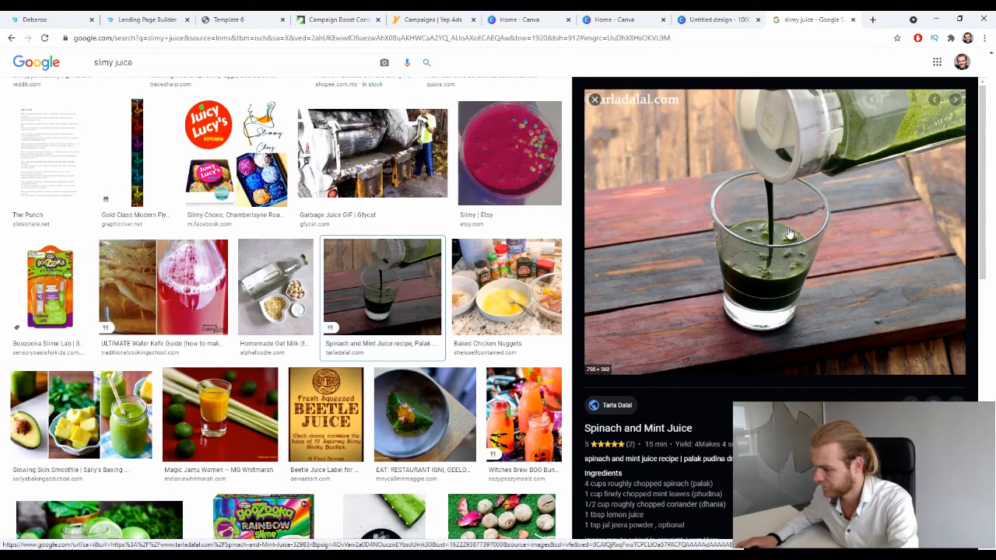
scroll(333, 280, "down", 2)
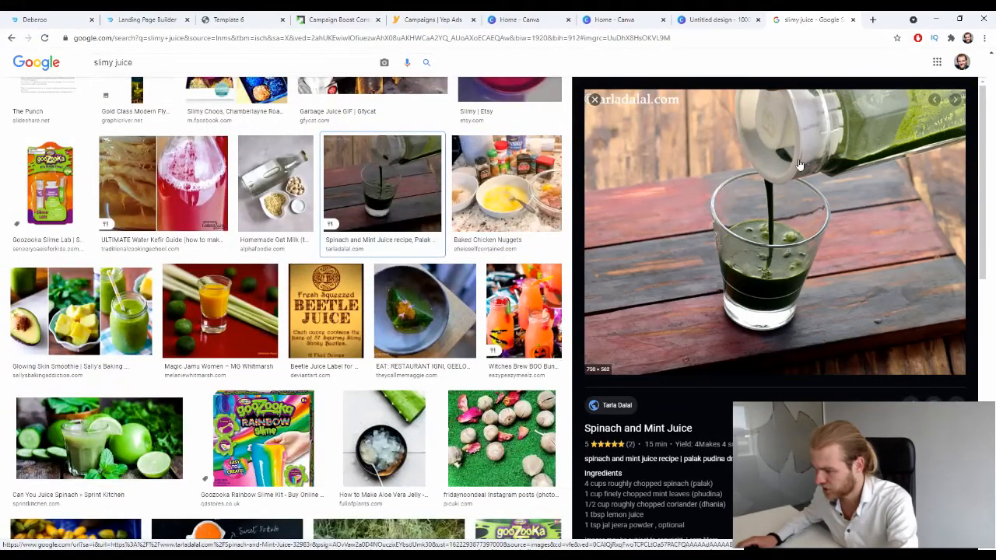
- Search Google Images for "disgusting slimy juice", and look through the results, including a preview of the Asda carton slime photo
scroll(389, 259, "down", 5)
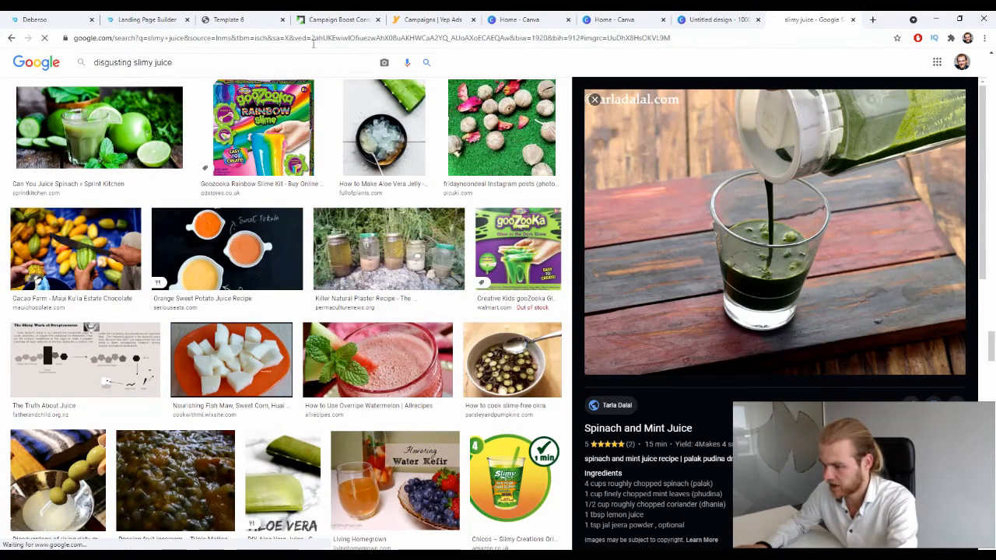
key("Return")
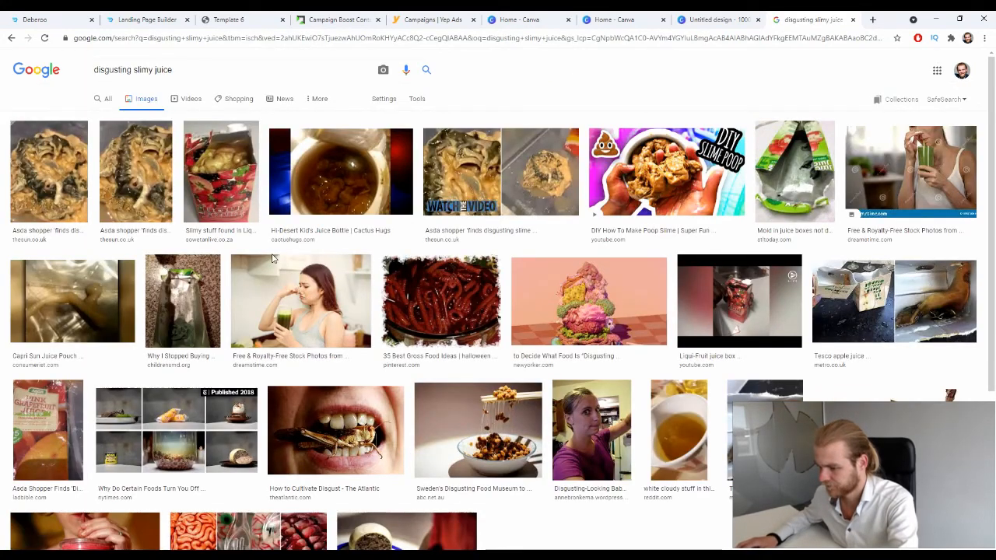
left_click(160, 170)
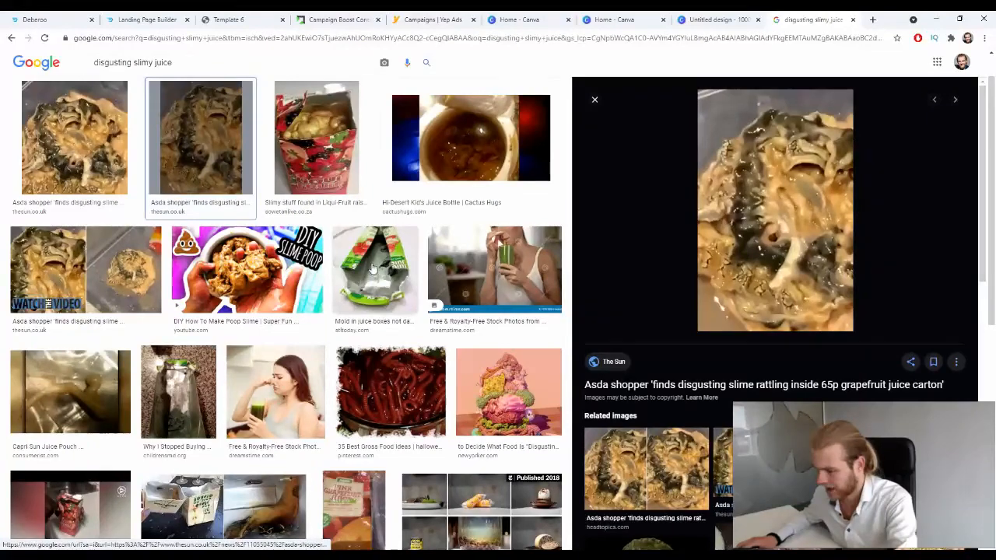
left_click(594, 100)
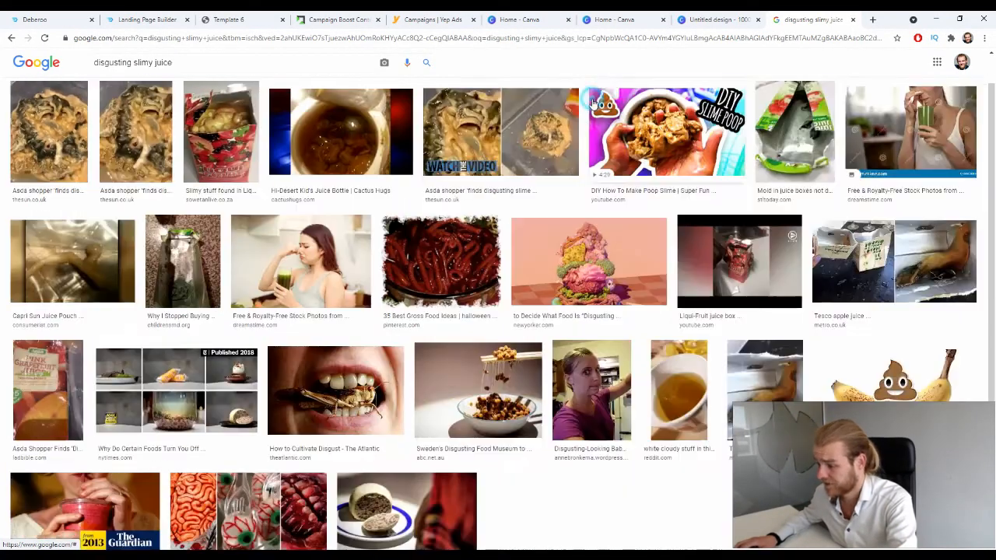
scroll(580, 148, "down", 3)
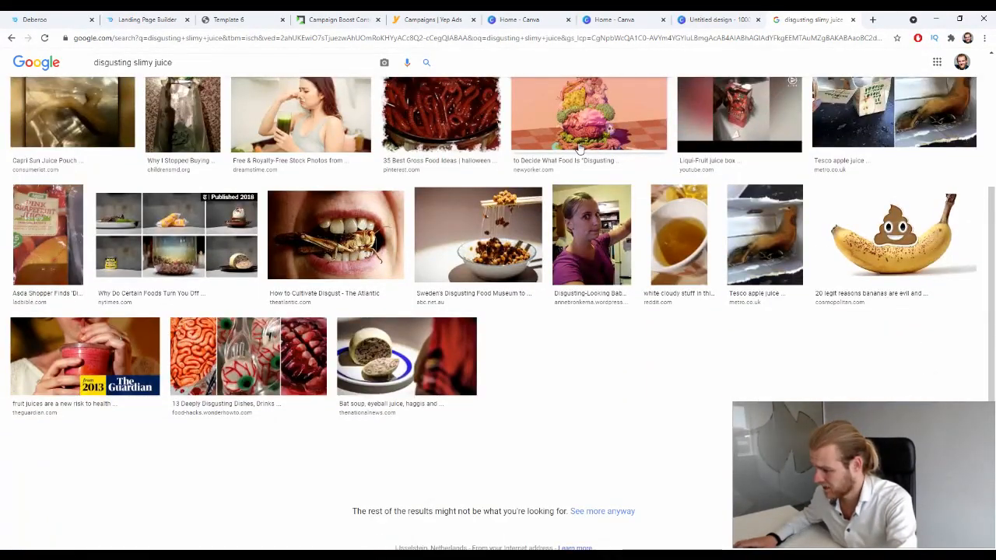
scroll(579, 148, "down", 1)
scroll(427, 432, "up", 3)
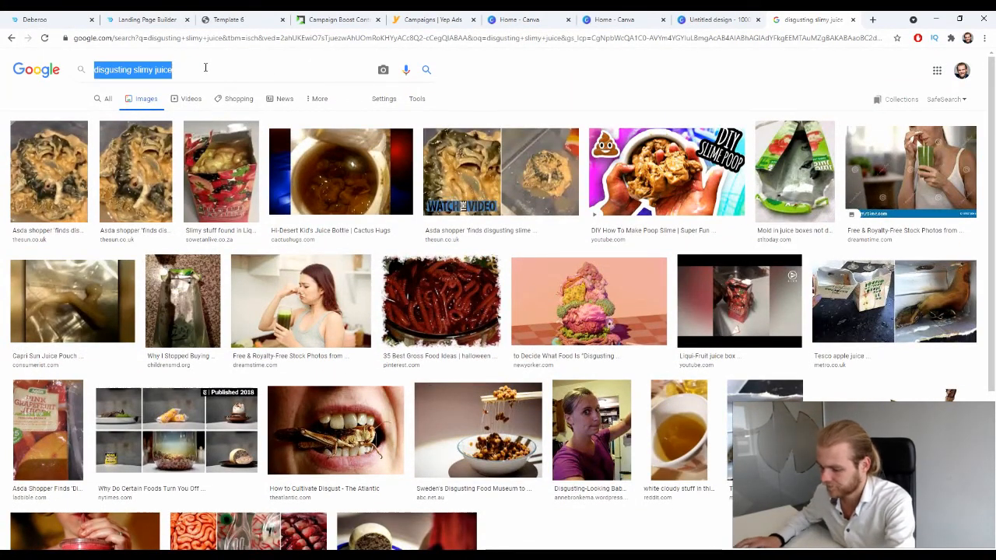
- Search Google Images for "slimy drink", and preview the Slime Shot cocktail picture among the results
type("slimy drink")
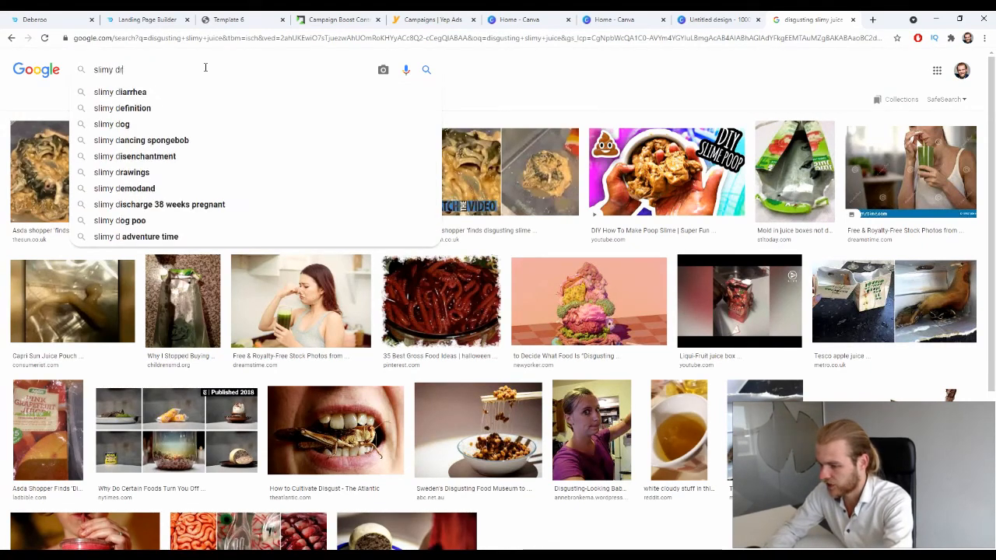
key("Return")
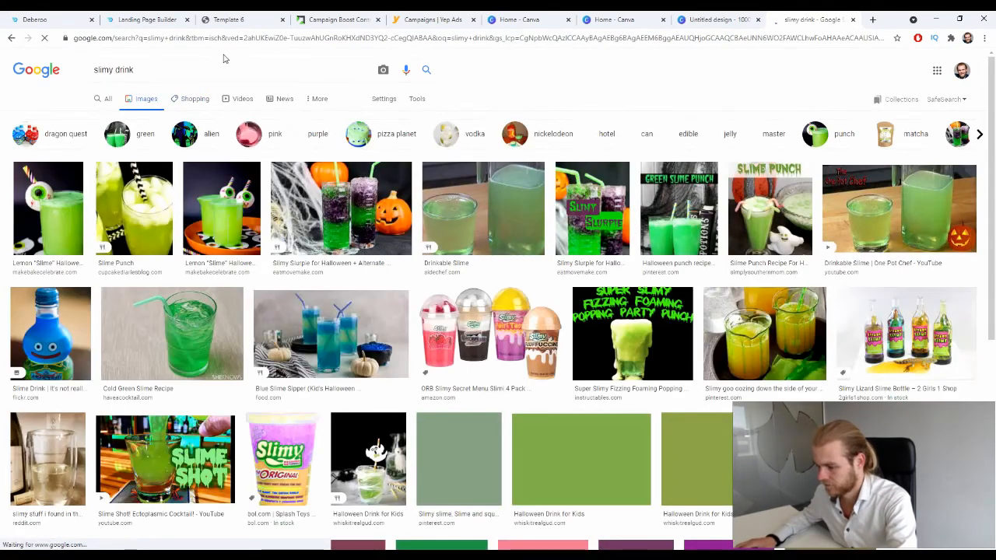
scroll(313, 173, "down", 5)
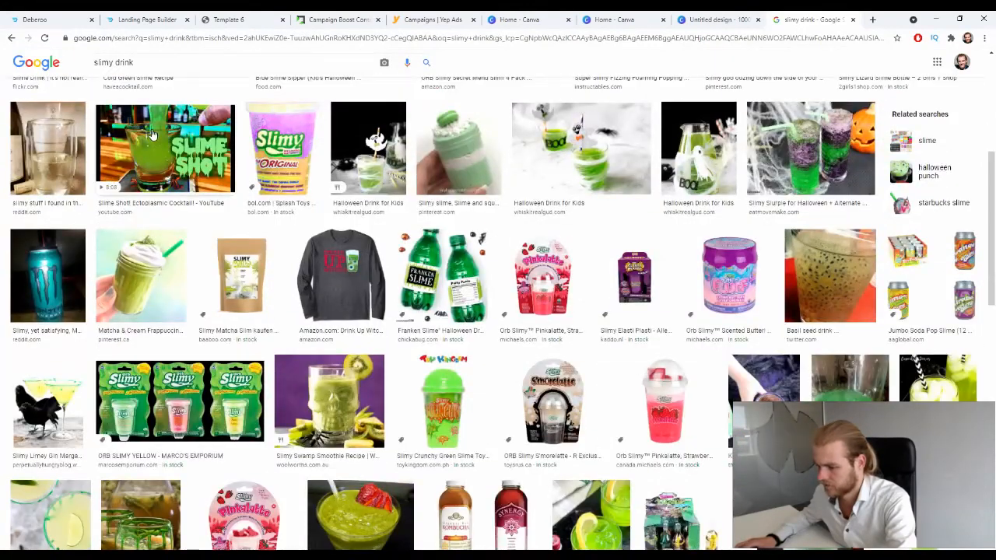
left_click(153, 134)
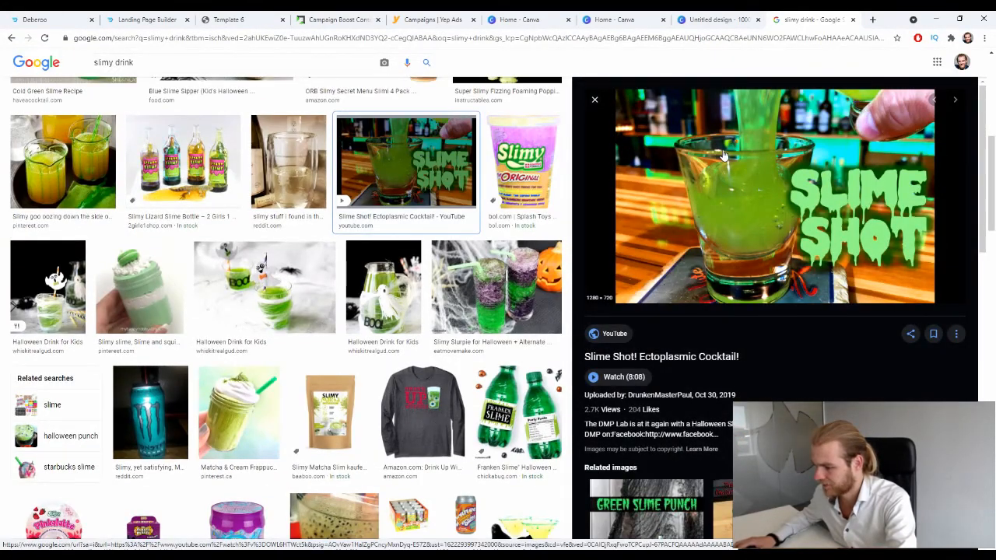
left_click(594, 99)
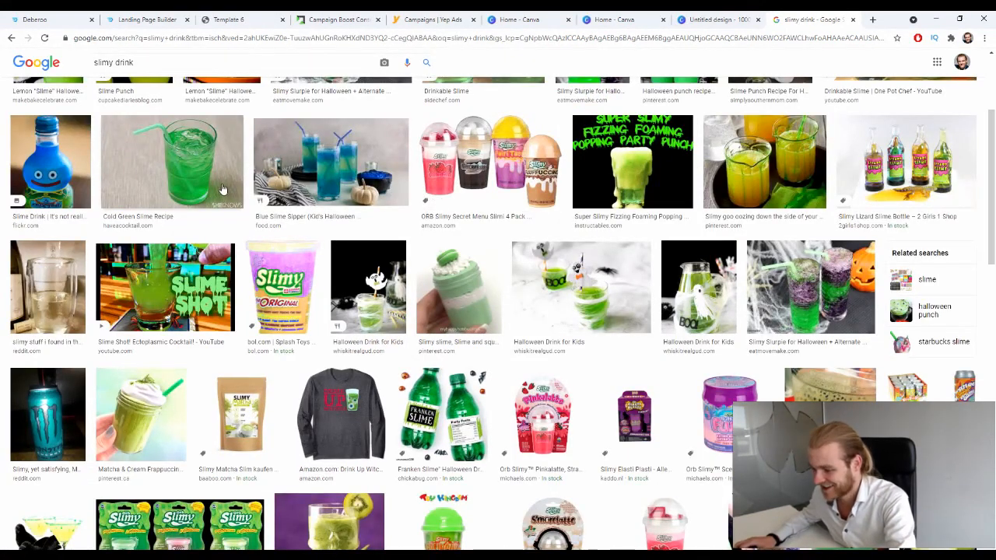
- Open the full set of related images for the Slime Shot cocktail and examine them for a suitable ad picture
left_click(138, 298)
scroll(755, 315, "down", 10)
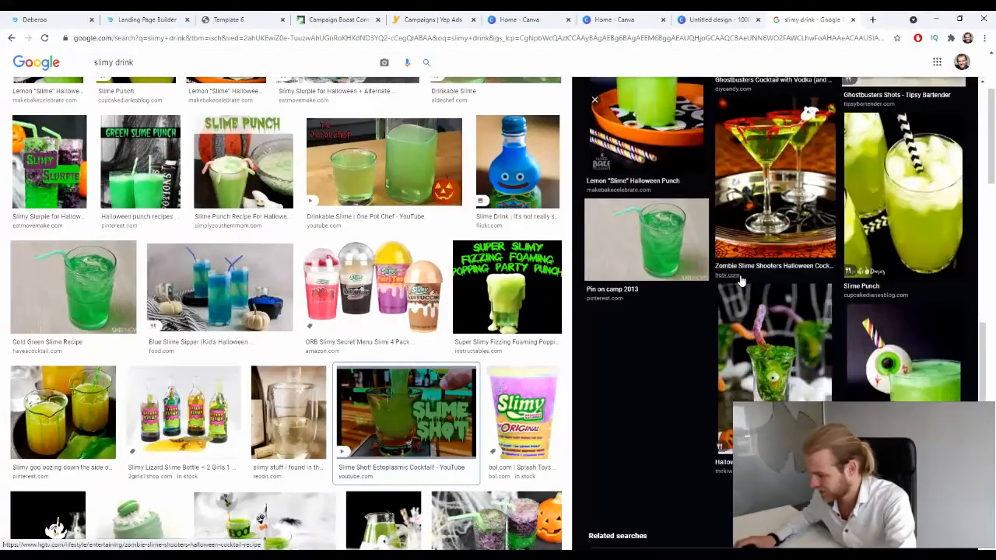
left_click(778, 372)
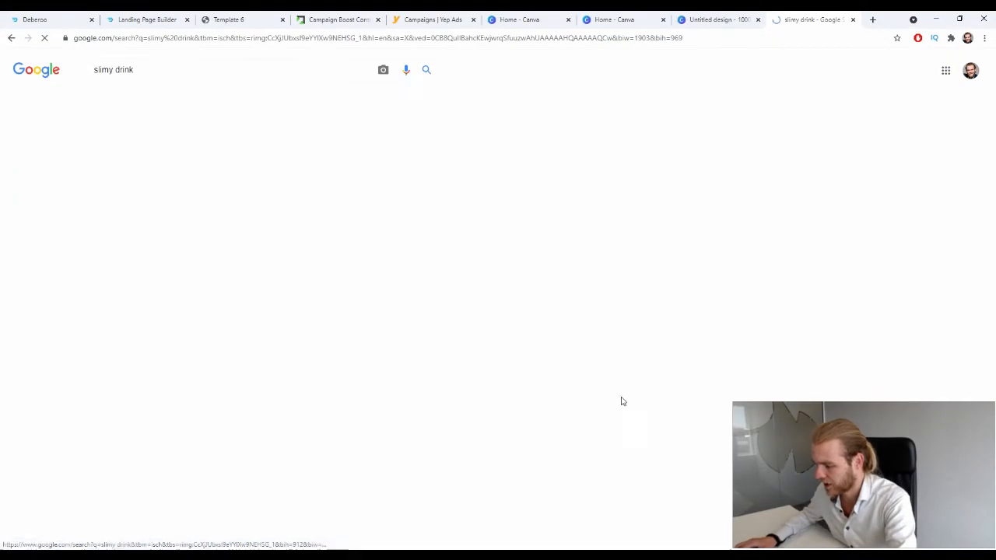
scroll(489, 193, "down", 2)
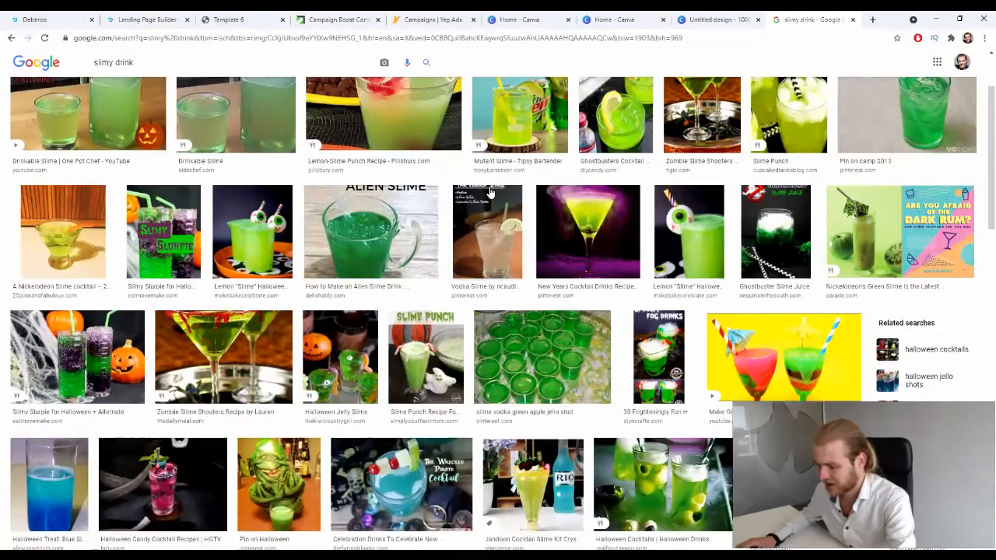
scroll(488, 192, "down", 4)
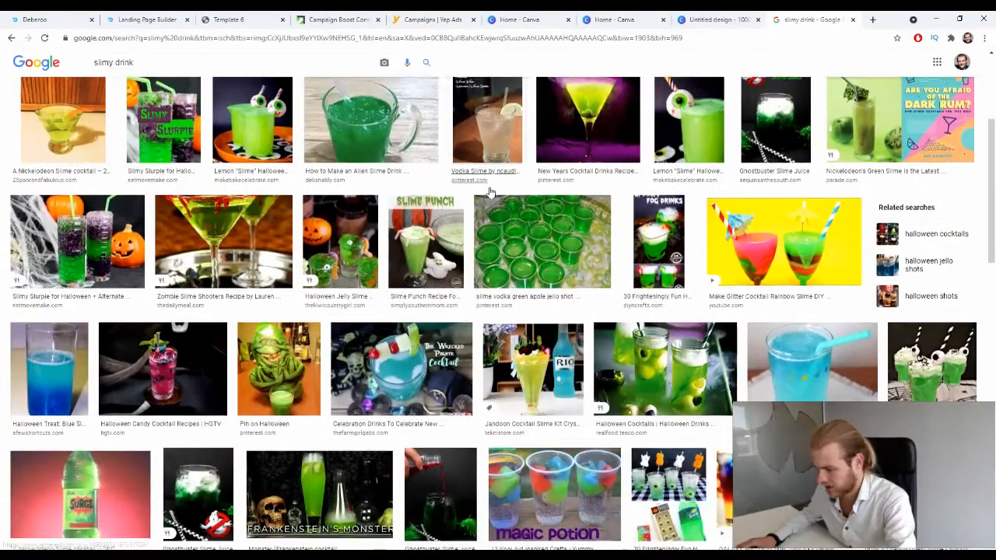
scroll(488, 192, "down", 5)
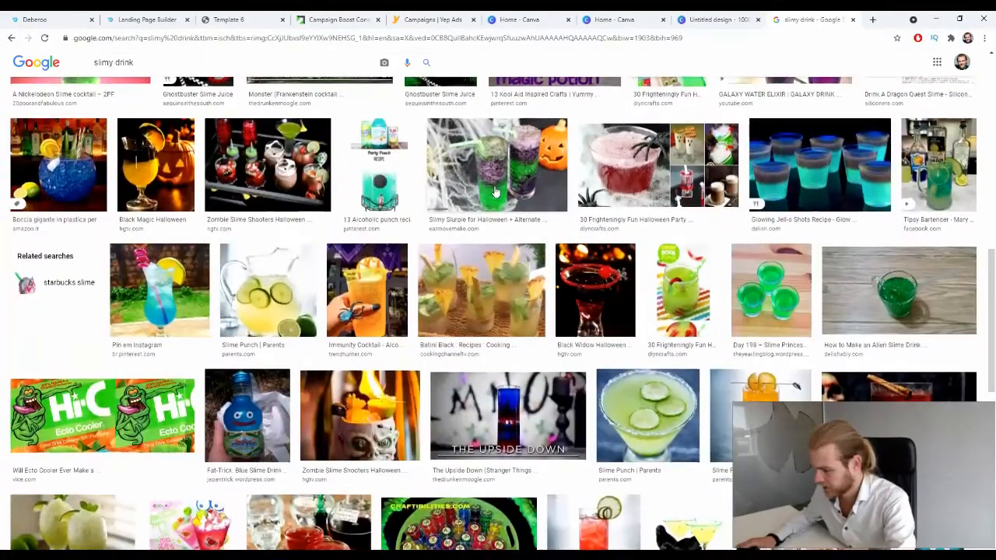
scroll(496, 192, "down", 1)
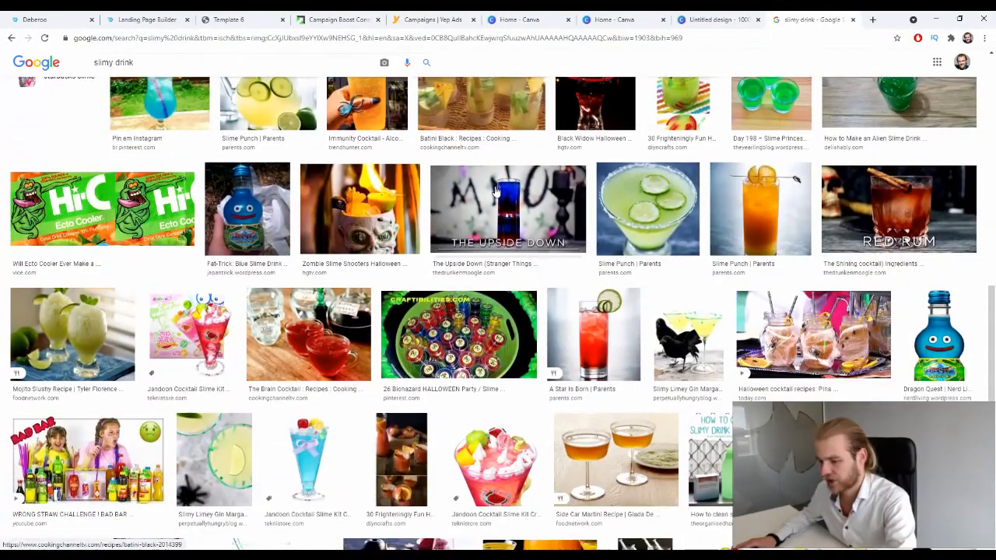
scroll(495, 192, "down", 1)
scroll(496, 192, "down", 2)
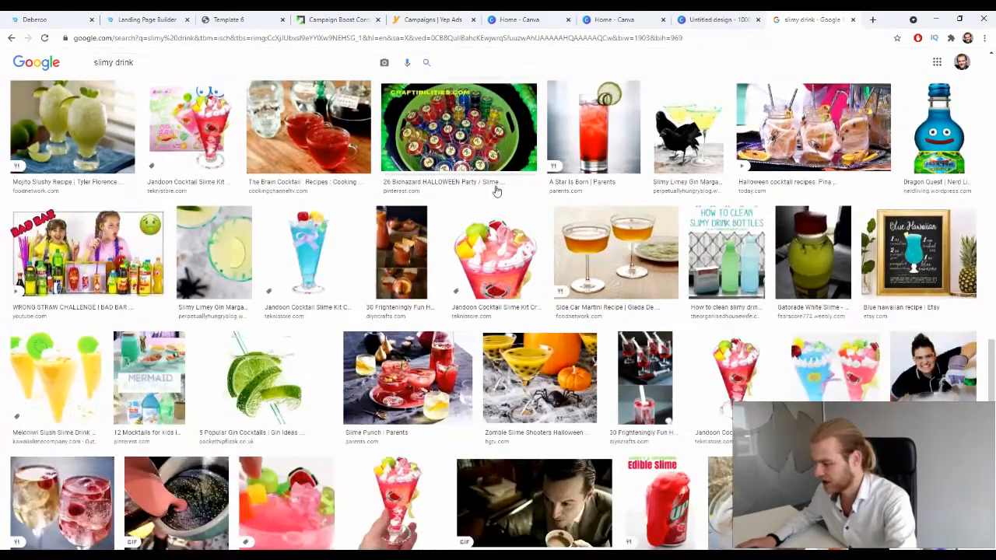
scroll(494, 190, "down", 3)
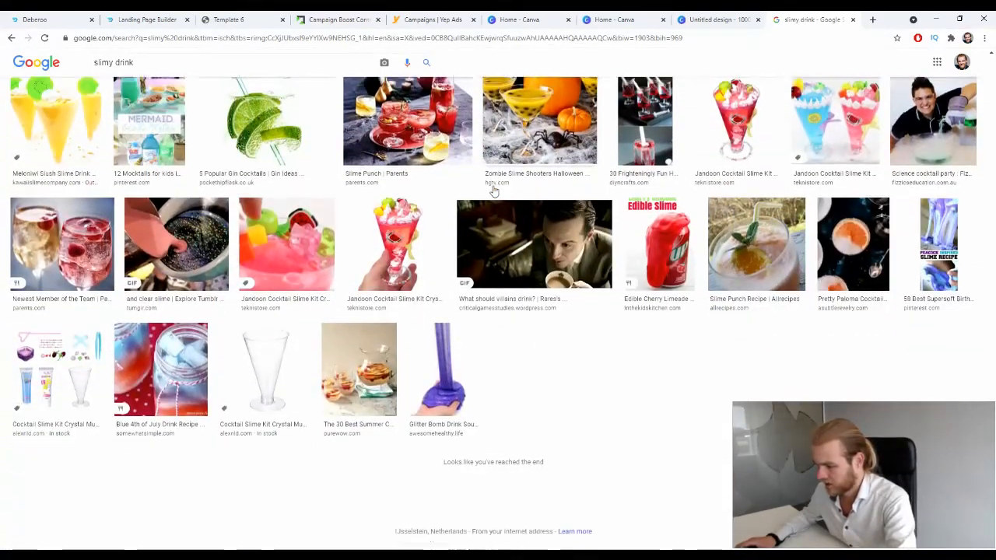
scroll(491, 190, "up", 5)
scroll(492, 190, "down", 3)
- Preview the Tumgir "and clear slime" GIF, look back over the related drink images, and close the preview
left_click(176, 334)
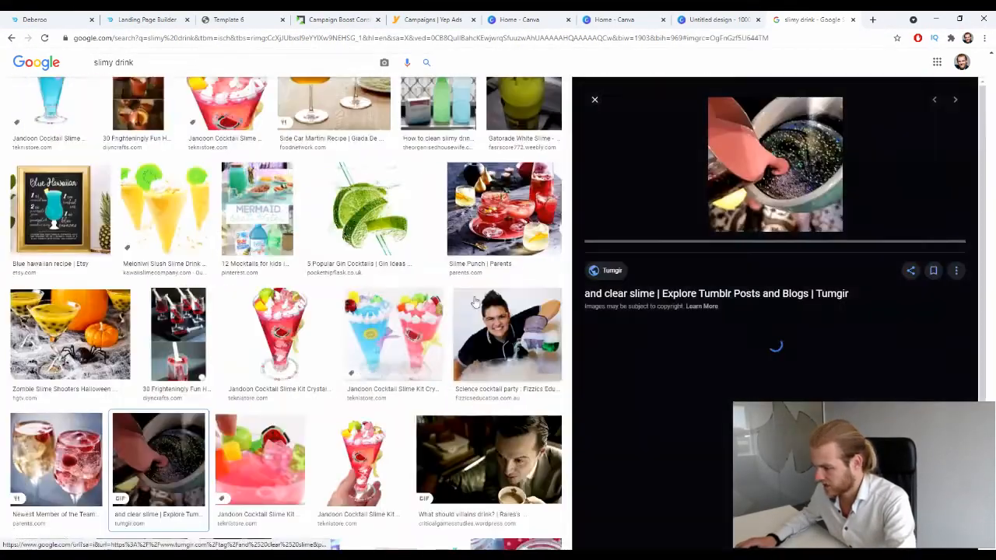
scroll(471, 299, "up", 5)
scroll(472, 300, "up", 10)
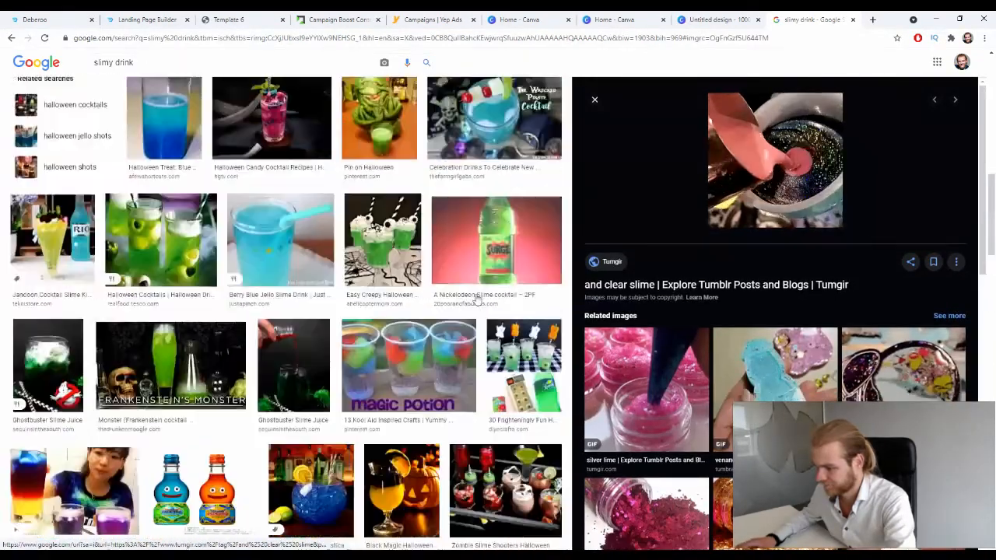
scroll(477, 298, "up", 3)
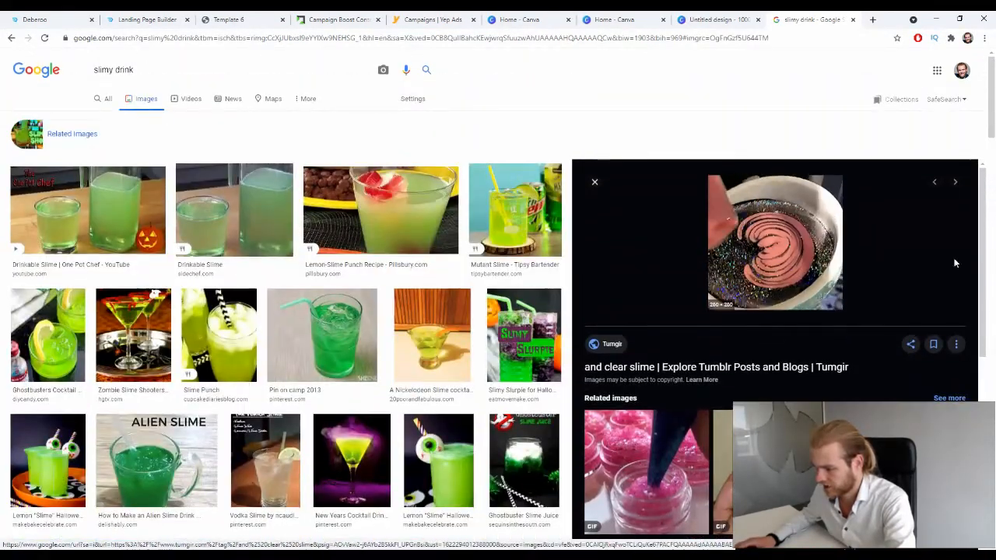
left_click(10, 38)
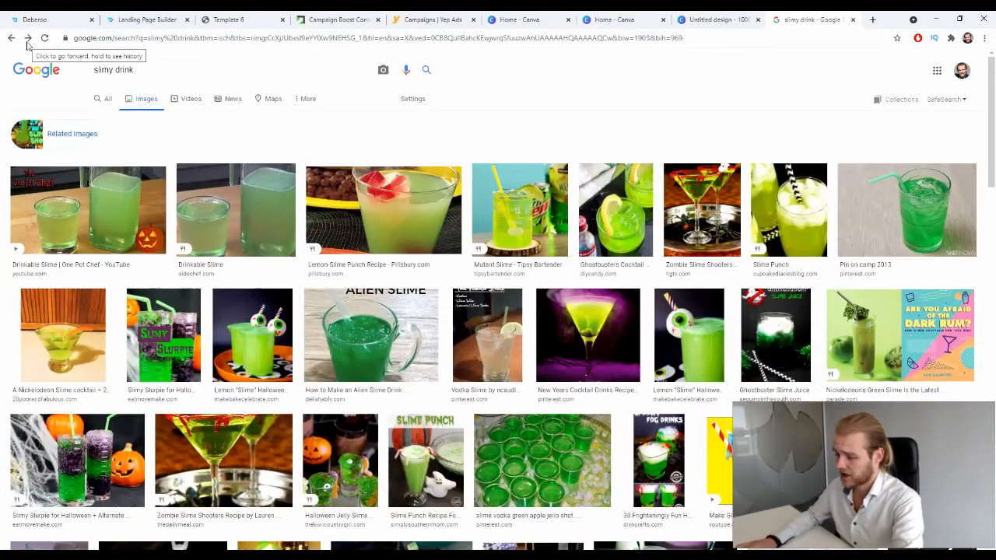
left_click(27, 40)
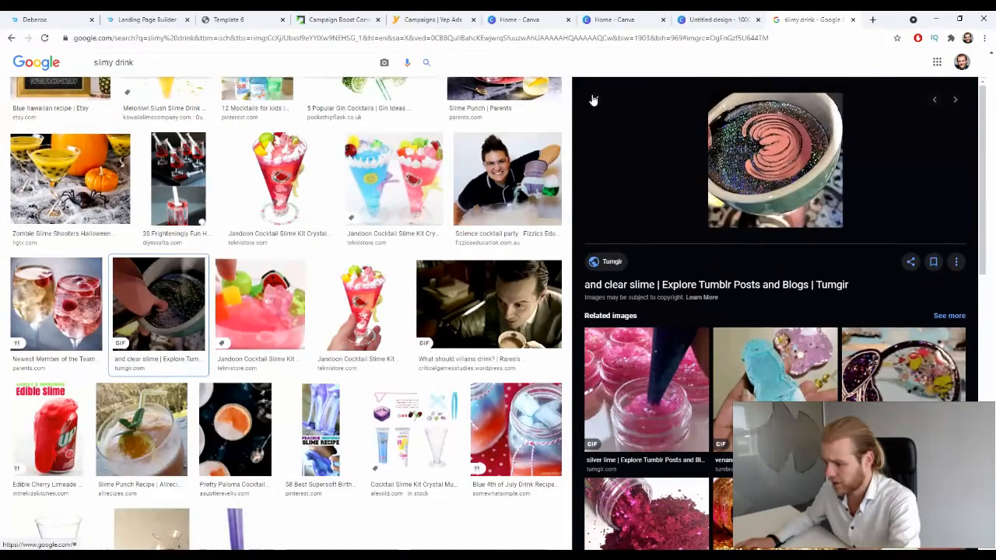
left_click(595, 99)
scroll(507, 186, "up", 20)
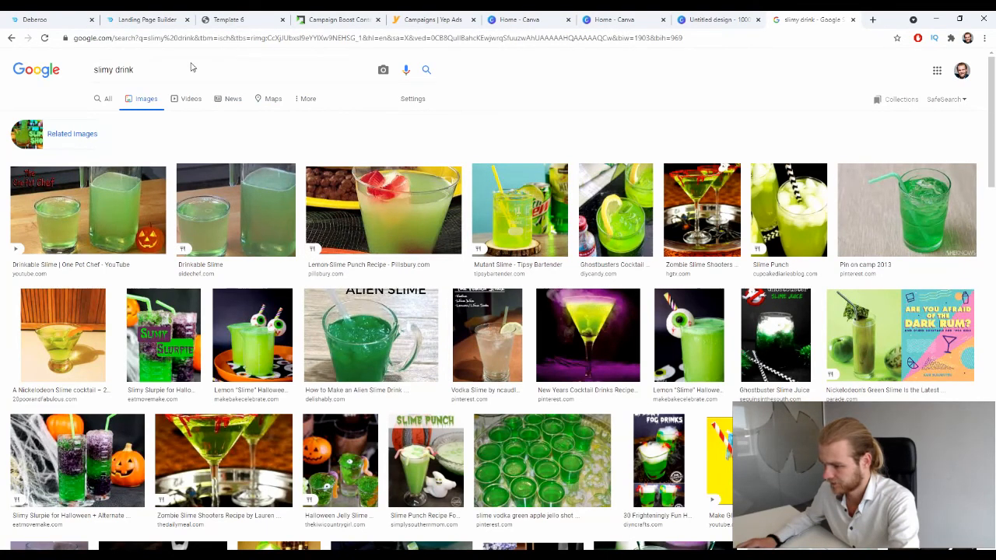
- Search Google Images for "thick drink" and examine the results for a suitable ad picture
type("thick")
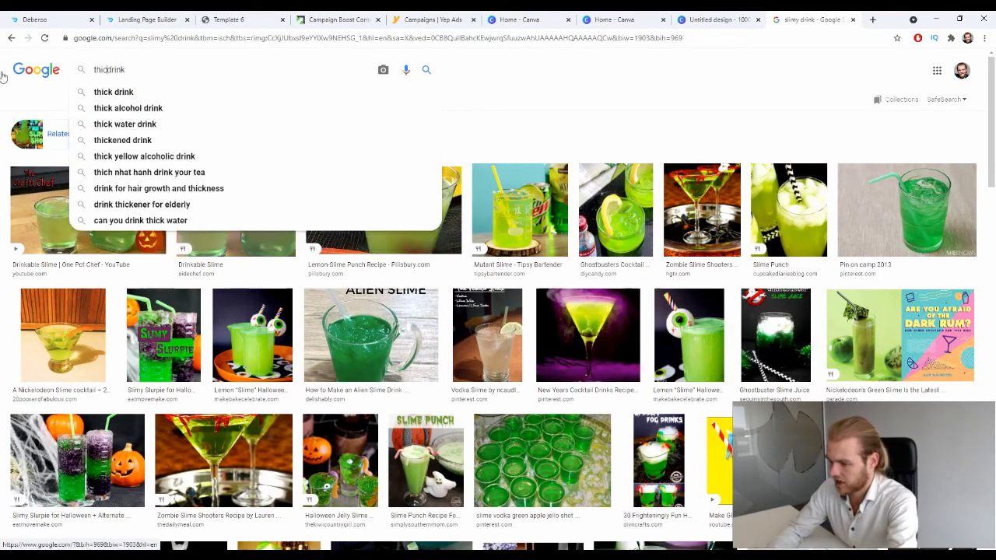
key("Return")
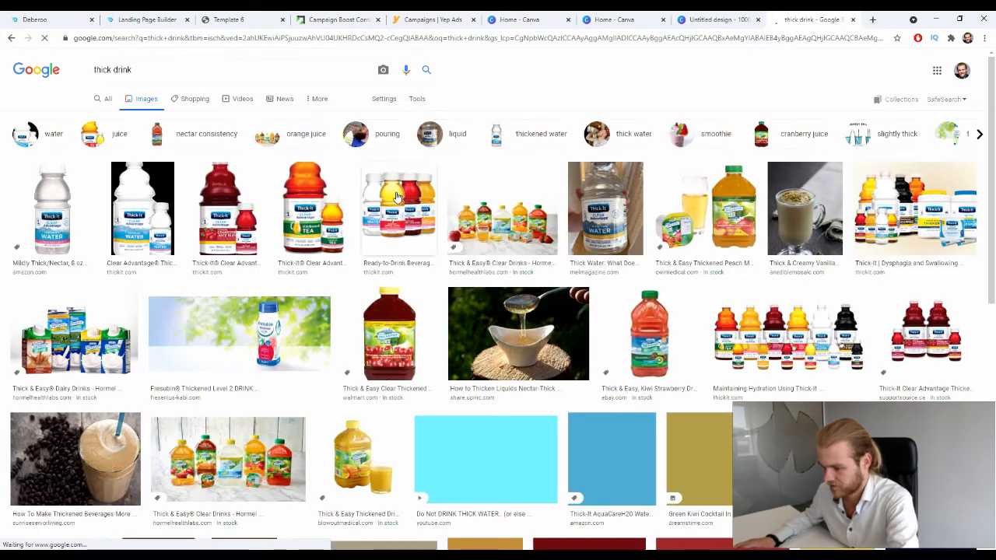
scroll(381, 187, "down", 3)
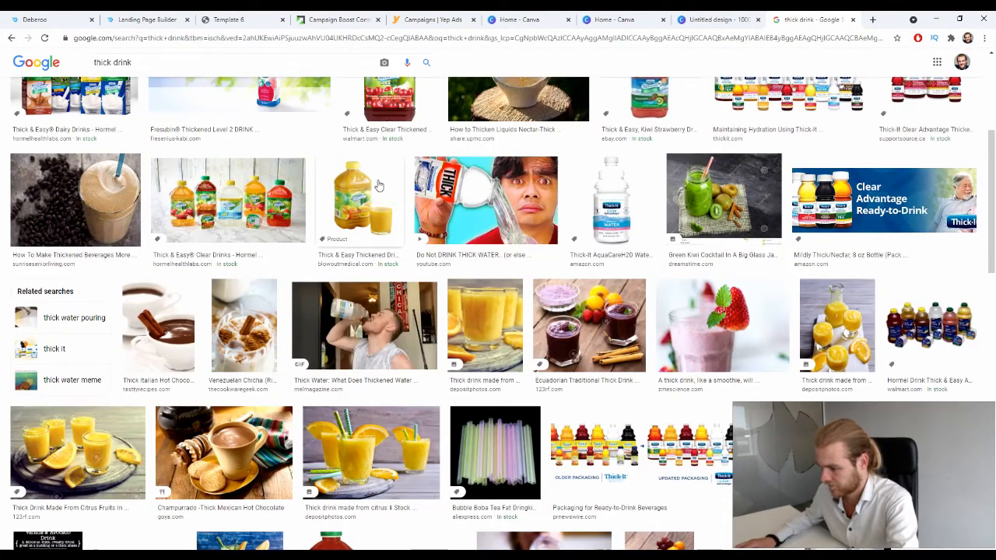
scroll(378, 185, "down", 7)
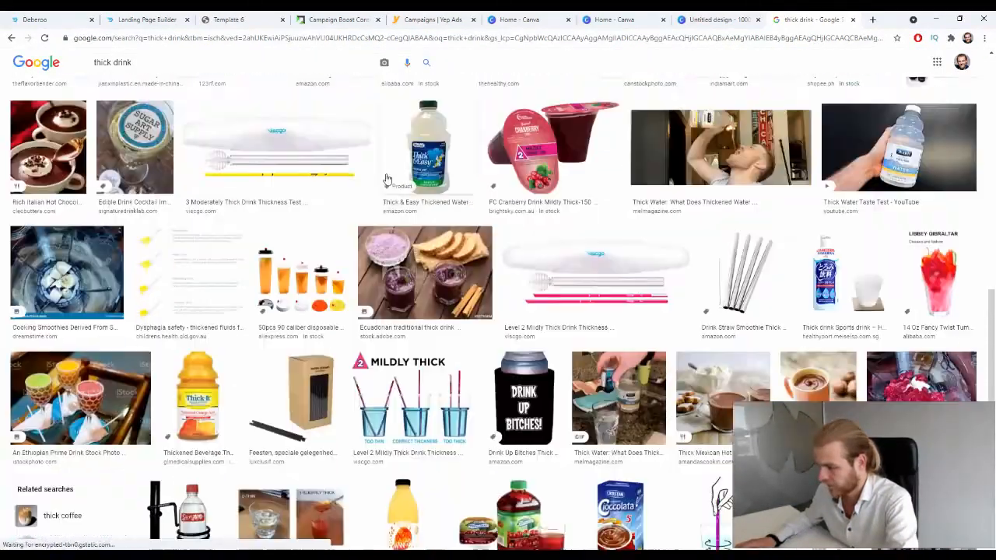
scroll(387, 180, "down", 5)
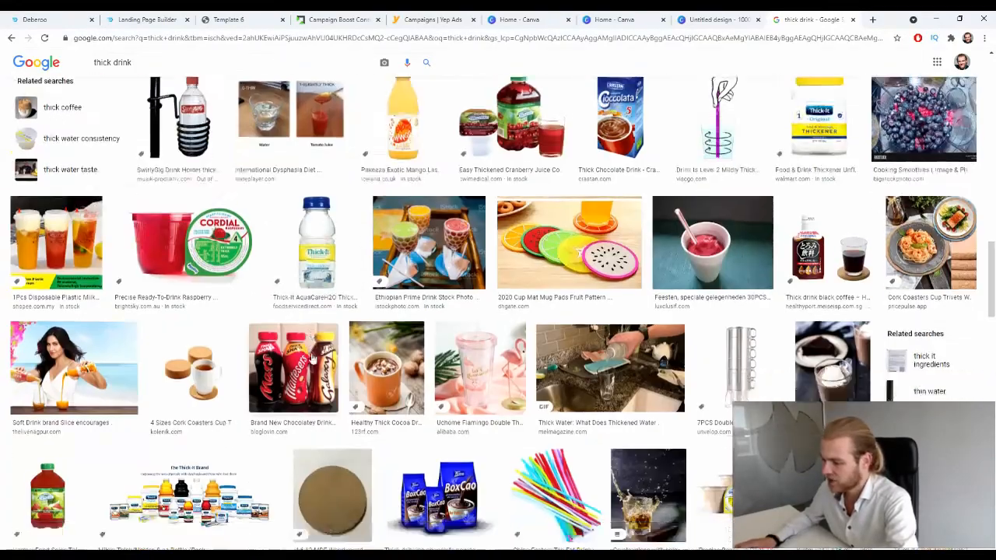
scroll(311, 359, "down", 10)
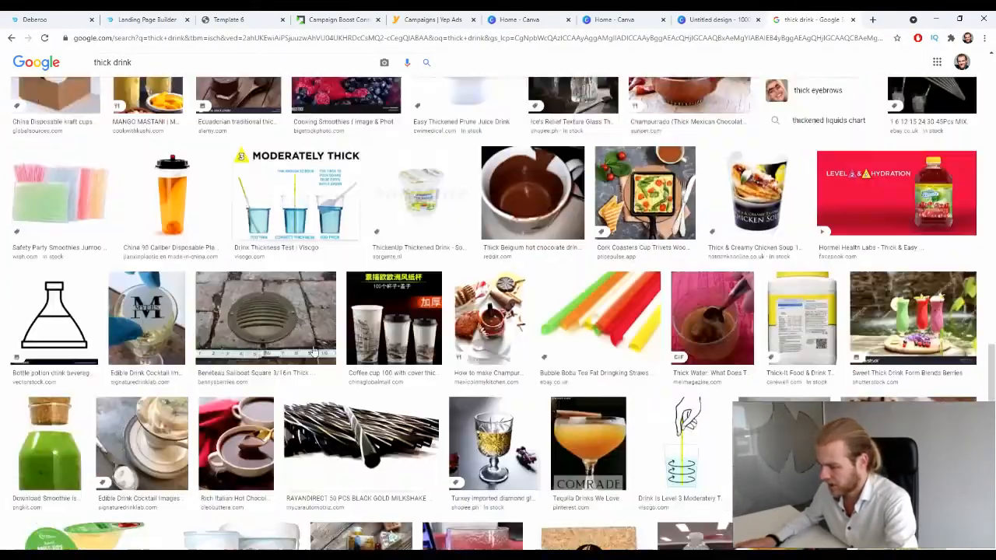
scroll(314, 352, "down", 10)
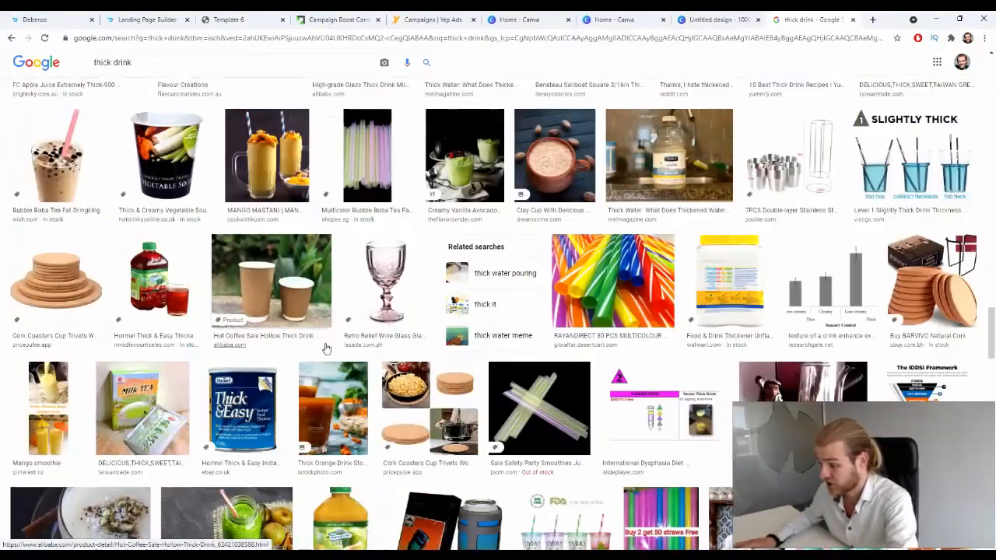
scroll(326, 348, "down", 2)
scroll(326, 348, "up", 3)
scroll(325, 349, "down", 5)
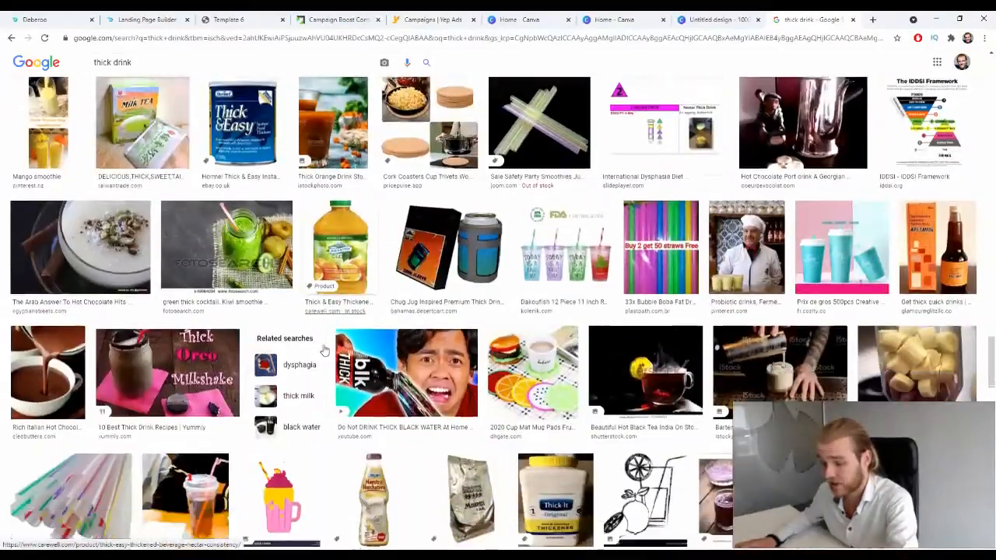
scroll(325, 351, "down", 5)
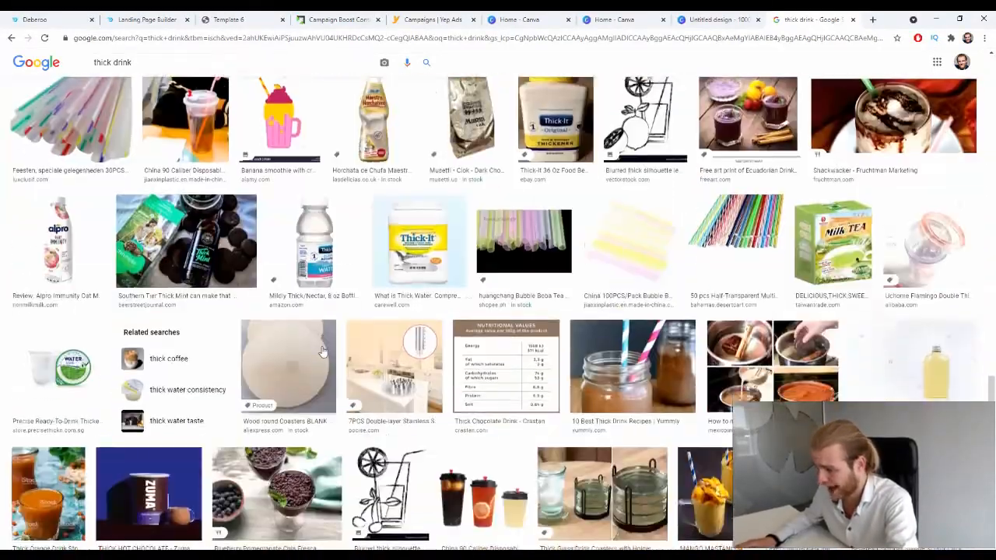
scroll(323, 352, "down", 4)
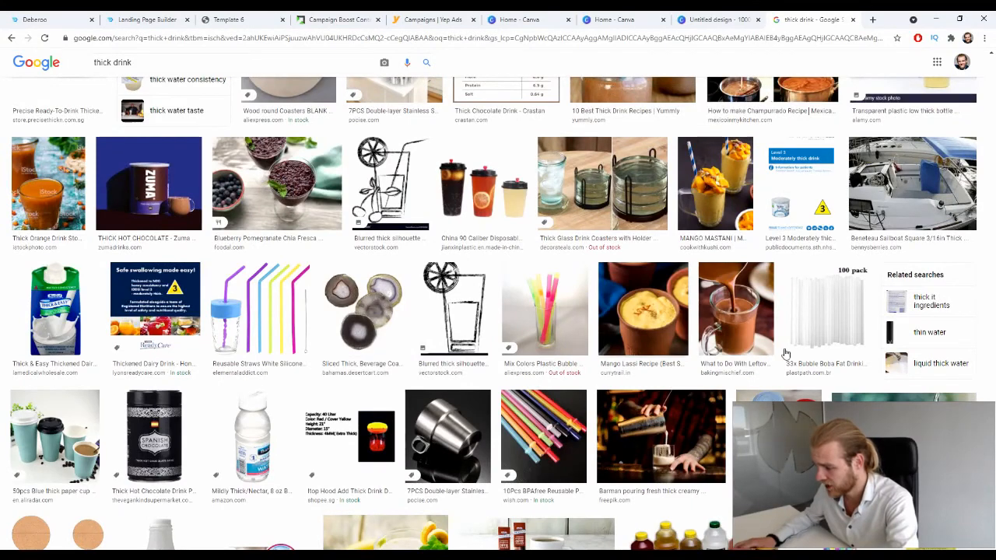
- Preview the Baking Mischief hot chocolate photo, check its related images, and examine further "thick drink" results
left_click(744, 321)
scroll(671, 310, "down", 5)
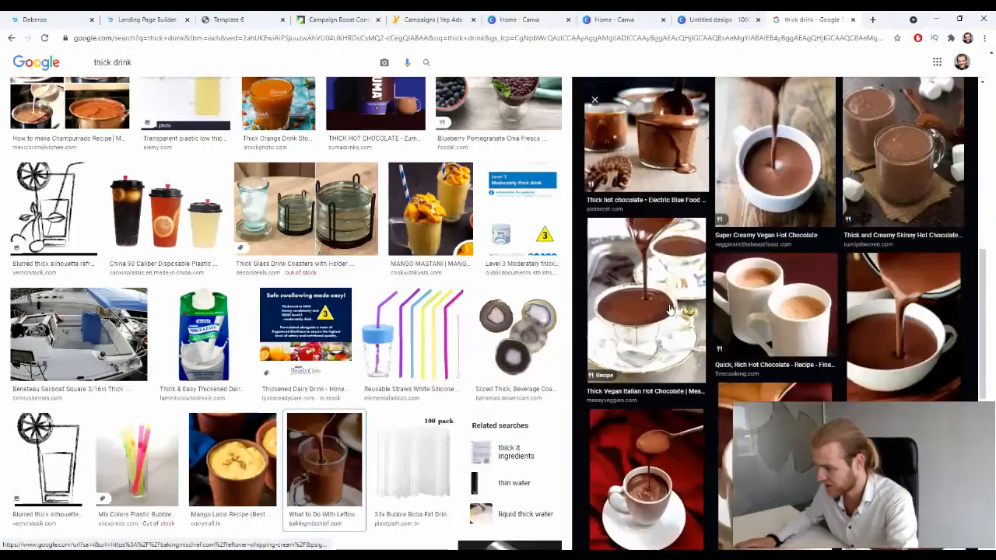
scroll(670, 310, "down", 6)
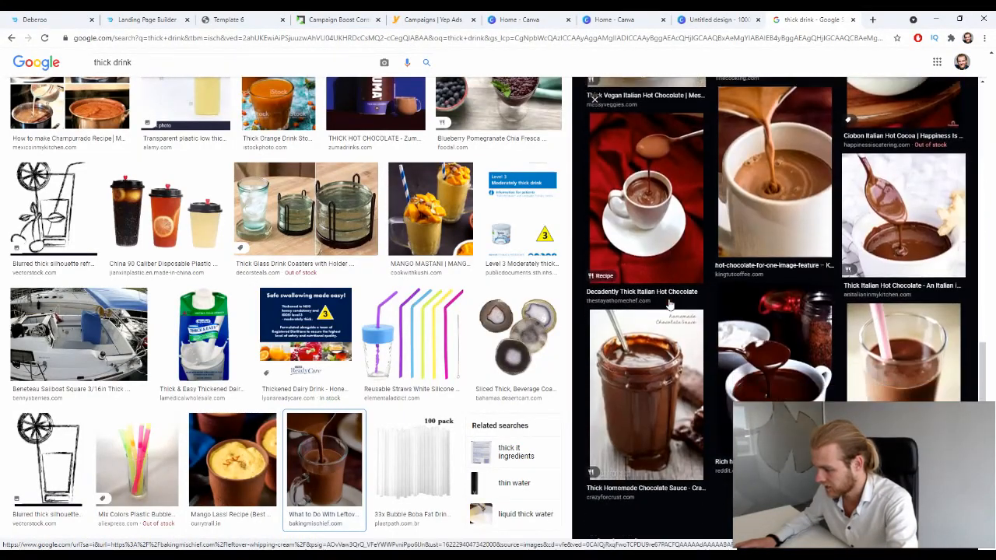
scroll(671, 303, "down", 2)
scroll(380, 333, "down", 8)
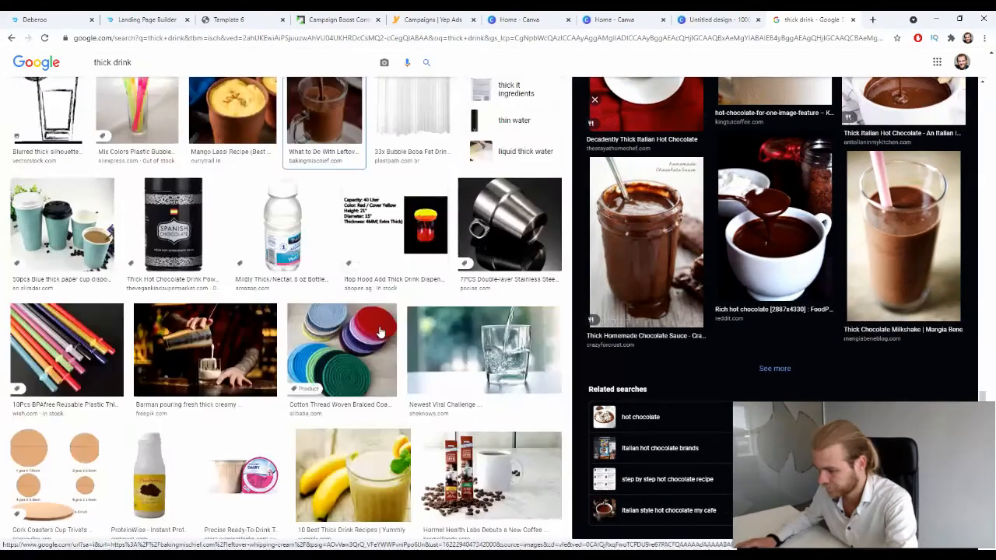
scroll(380, 332, "down", 6)
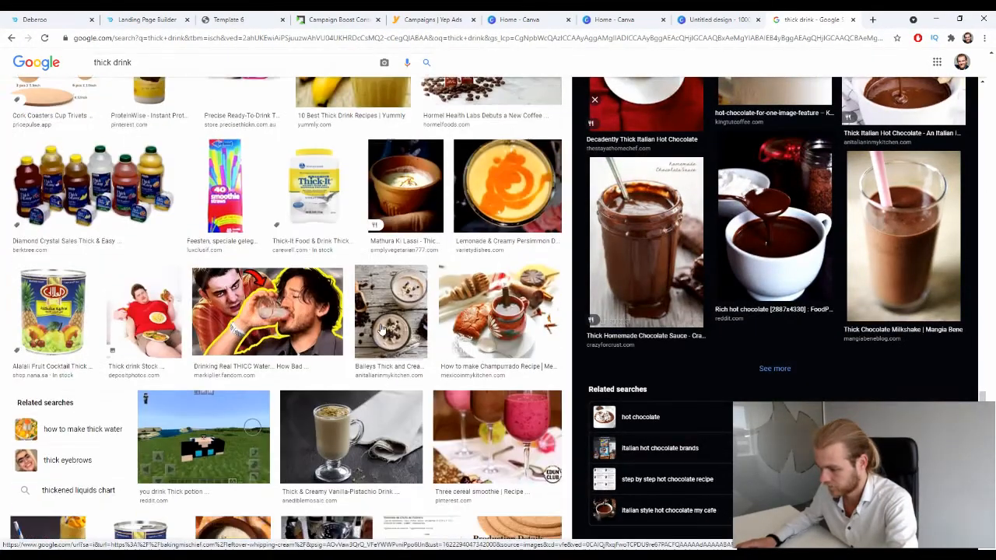
scroll(384, 325, "down", 8)
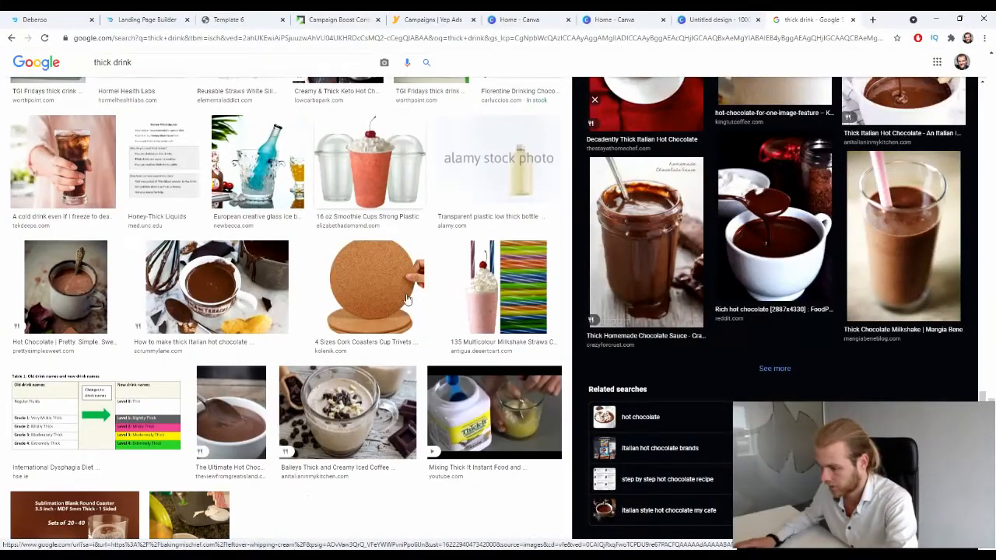
- Search Google Images for "disgusting smoothie" instead of "thick drink"
triple_click(182, 62)
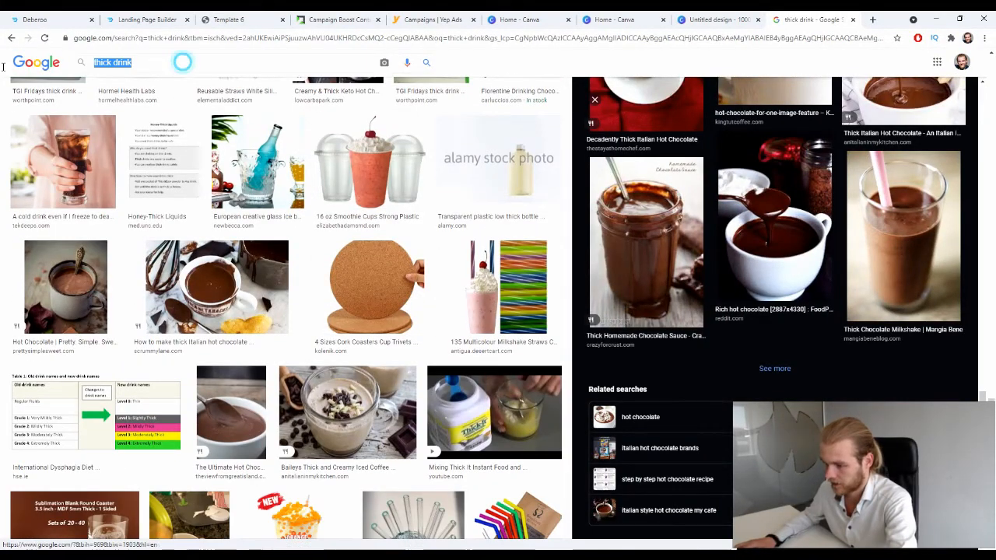
type("disg")
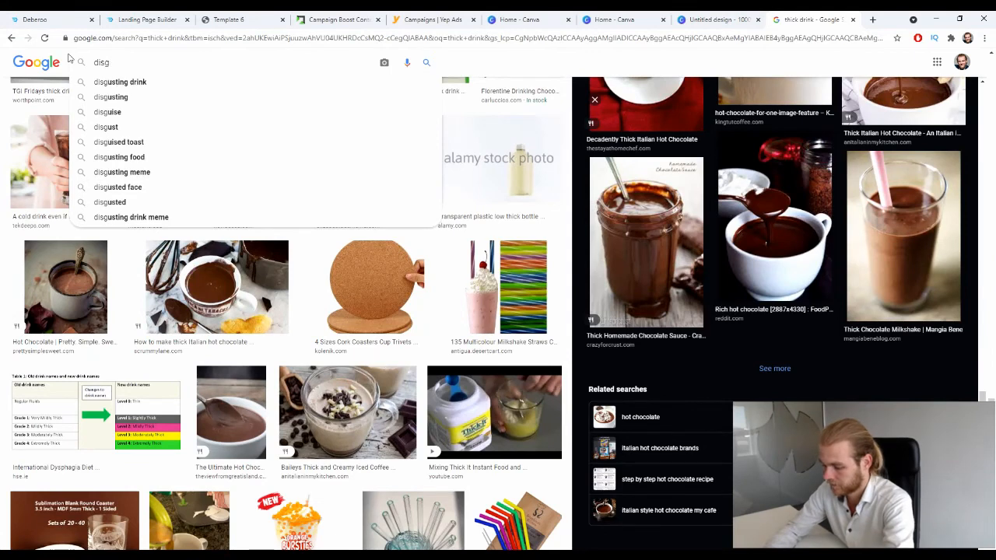
type("usting g")
key("BackSpace")
type("smoothie")
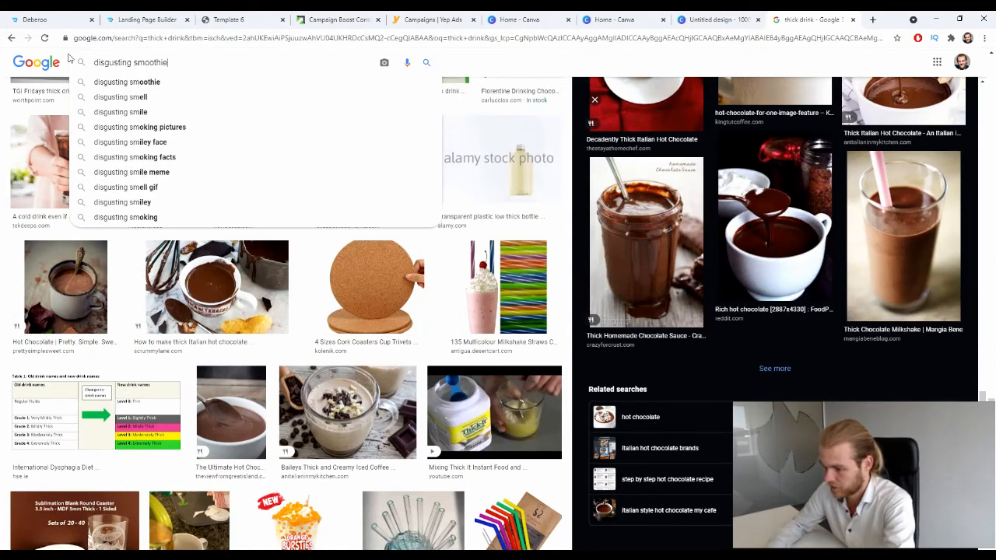
key("Return")
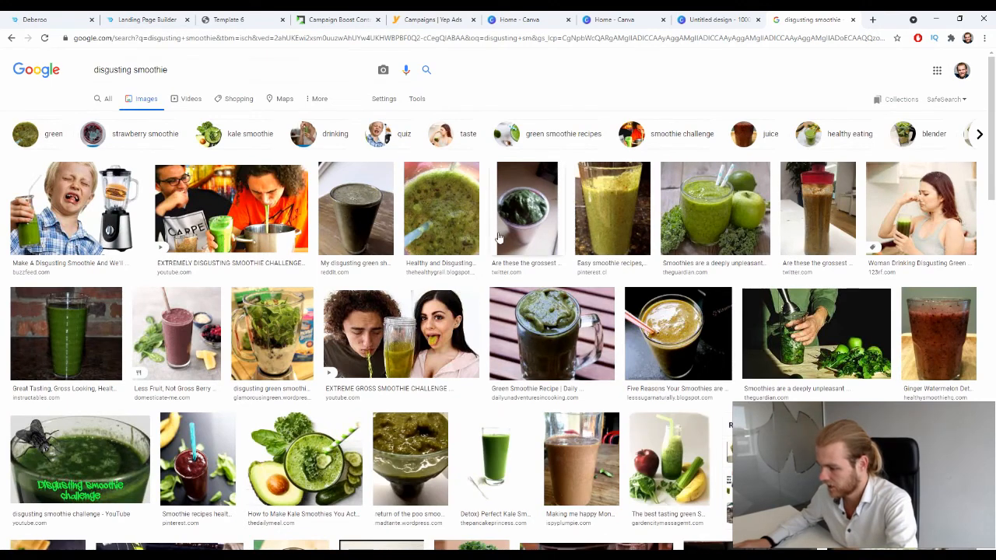
- Preview the YouTube "disgusting smoothie challenge" image with the fly on the glass, and close the preview
scroll(513, 241, "down", 2)
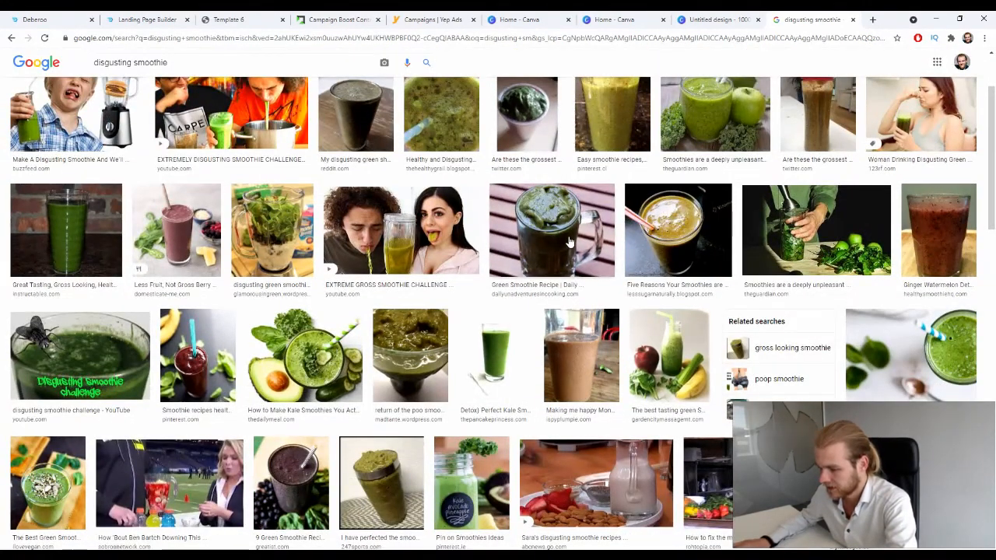
left_click(90, 357)
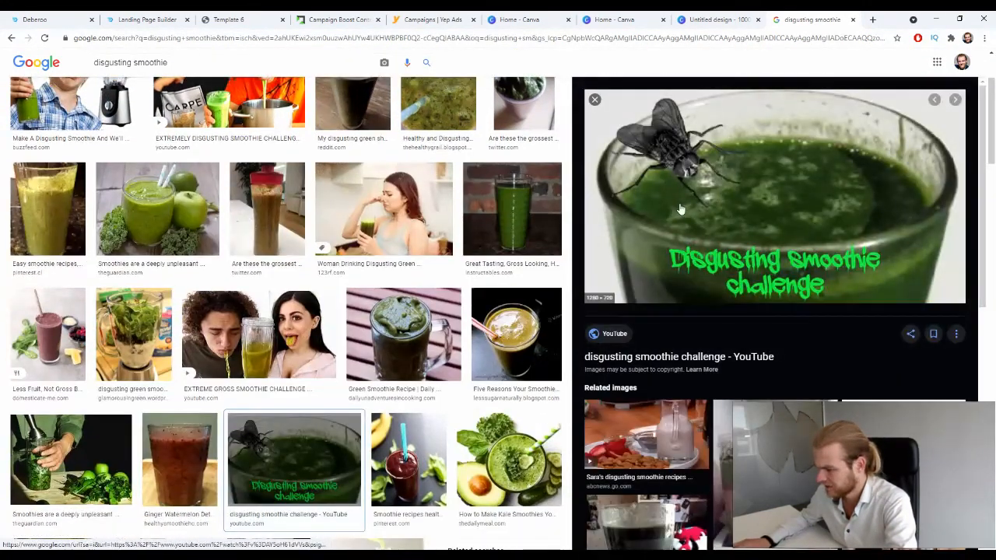
left_click(595, 100)
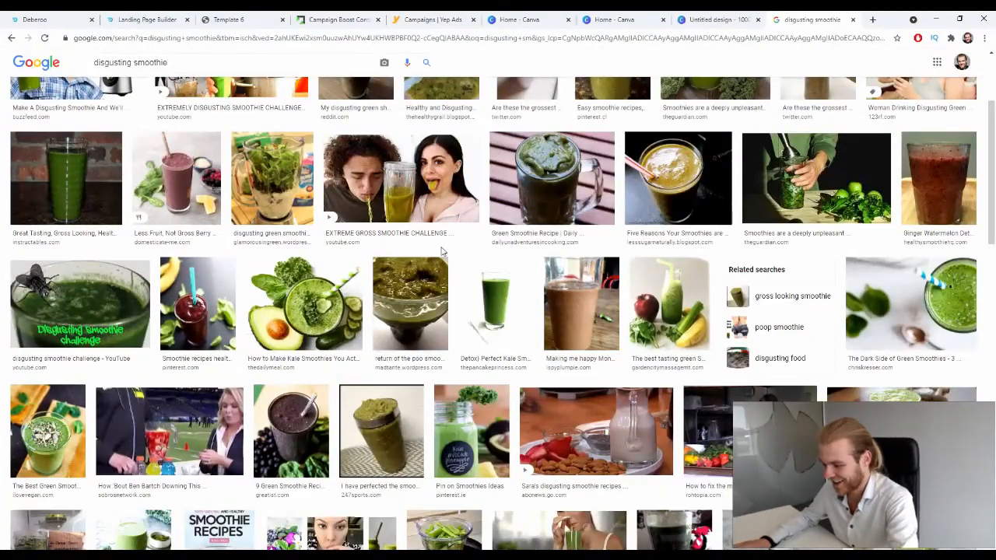
- Examine further "disgusting smoothie" results, preview the Paperblog raw food smoothie photo with its related images, and close the preview
scroll(459, 257, "down", 3)
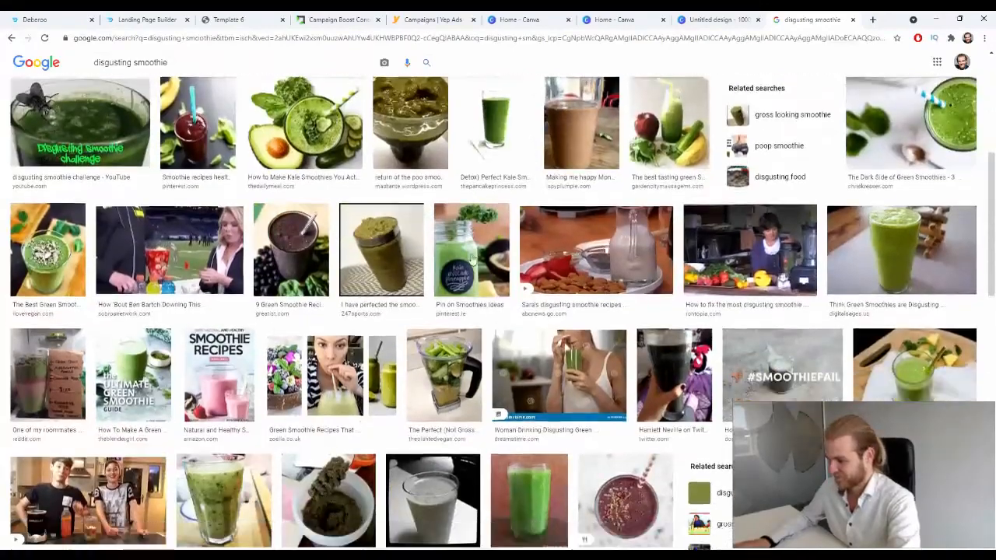
scroll(385, 286, "down", 3)
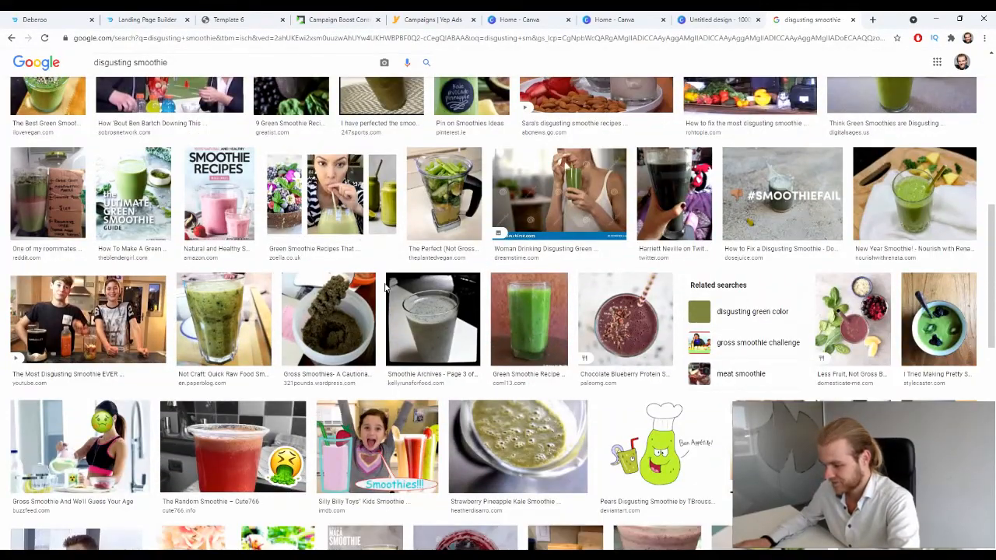
scroll(385, 287, "down", 2)
left_click(224, 215)
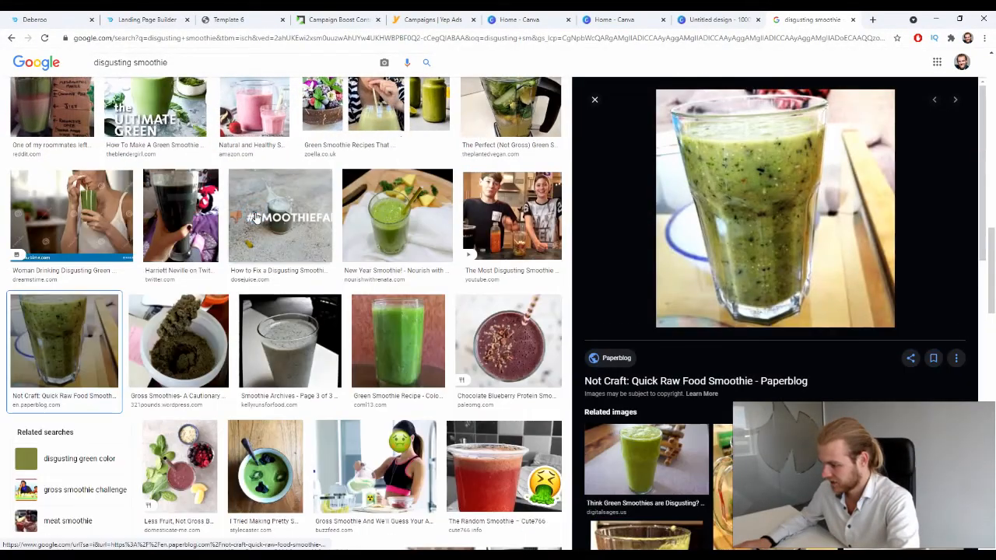
scroll(817, 242, "down", 8)
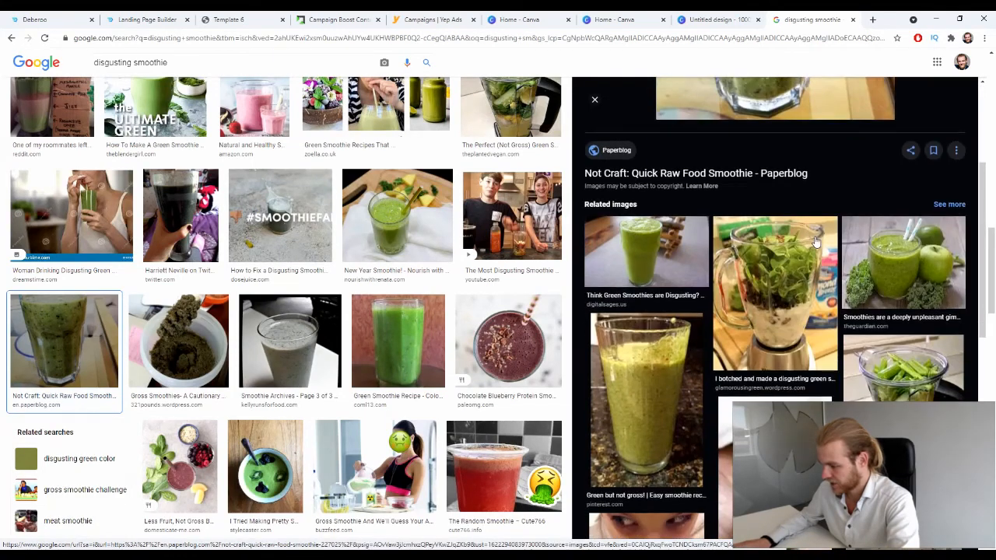
scroll(813, 242, "down", 2)
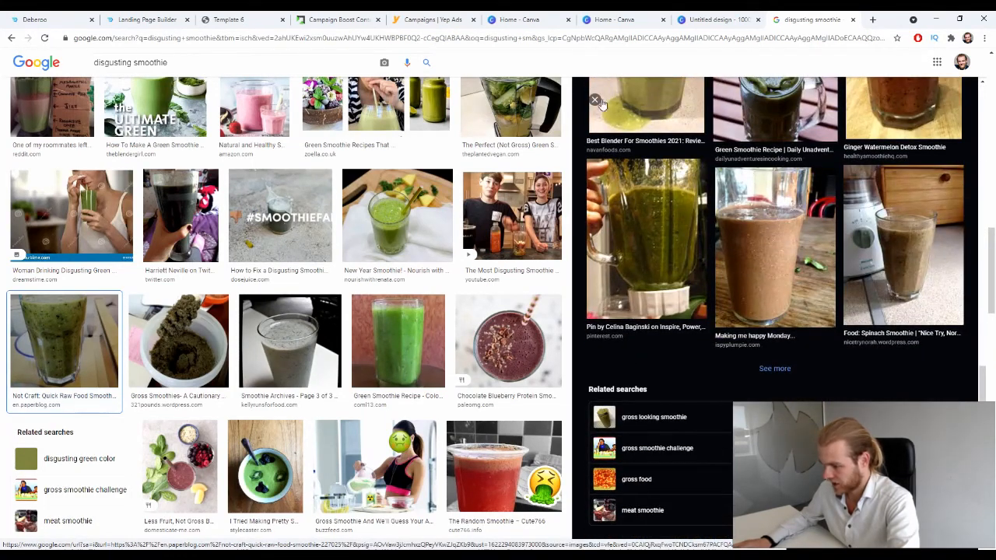
left_click(597, 101)
- Restrict the "disgusting smoothie" image results to the Large size
scroll(541, 272, "up", 5)
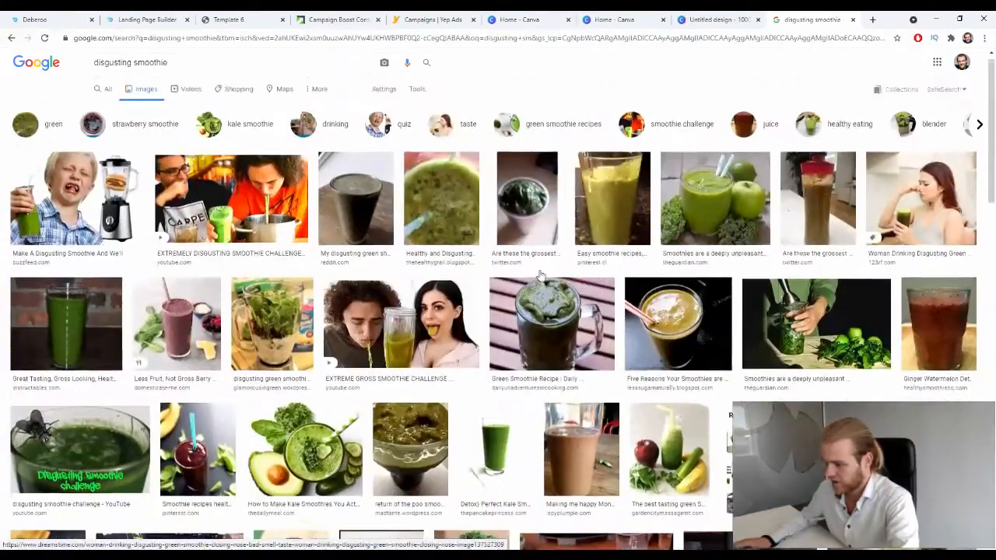
left_click(411, 103)
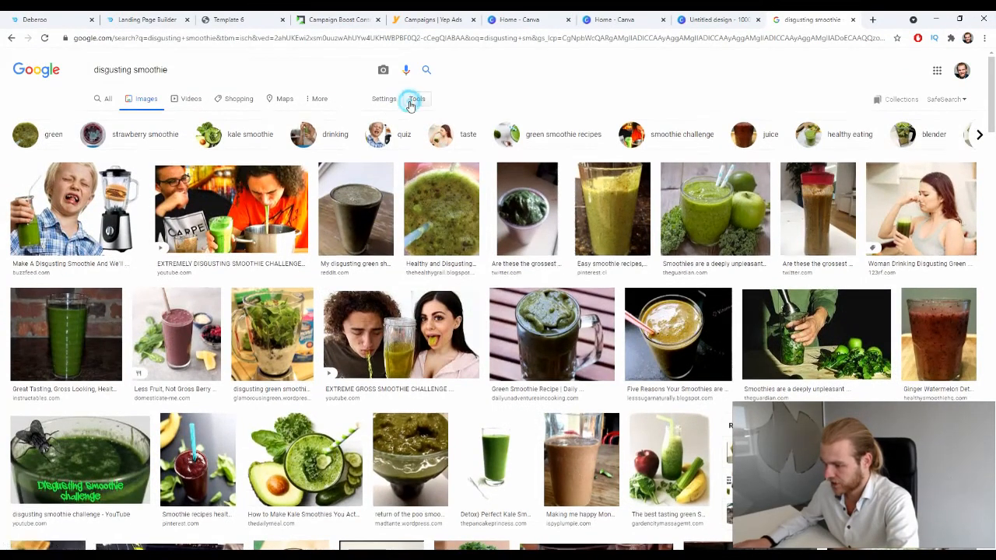
left_click(93, 118)
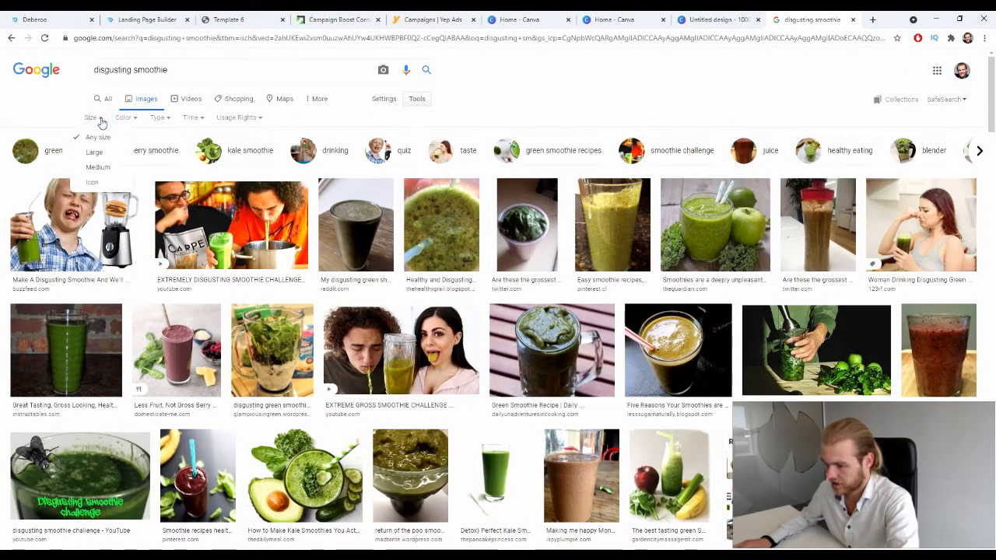
left_click(95, 152)
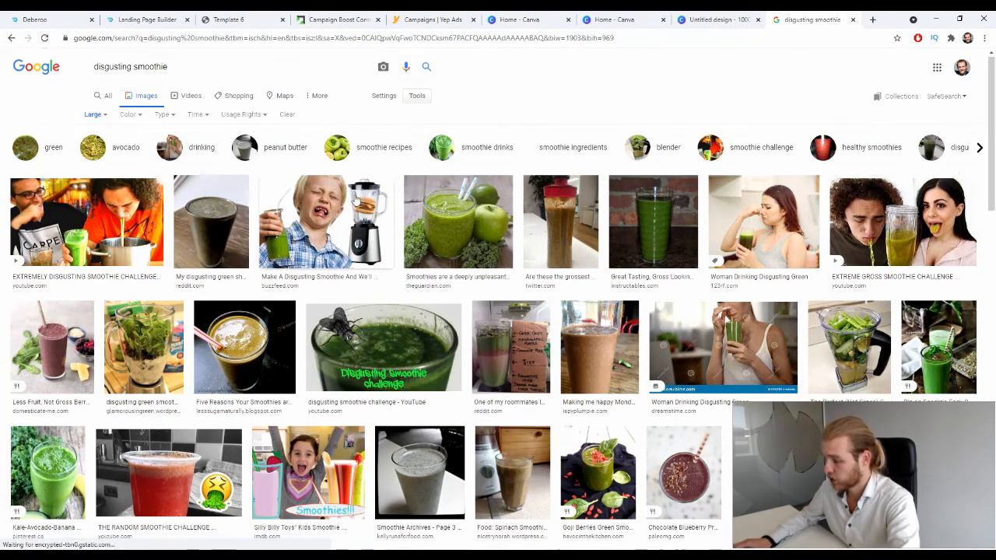
- Examine the large-size results, preview the Twitter photo of two dark smoothie glasses, and check its related images
scroll(355, 195, "down", 5)
scroll(360, 195, "down", 3)
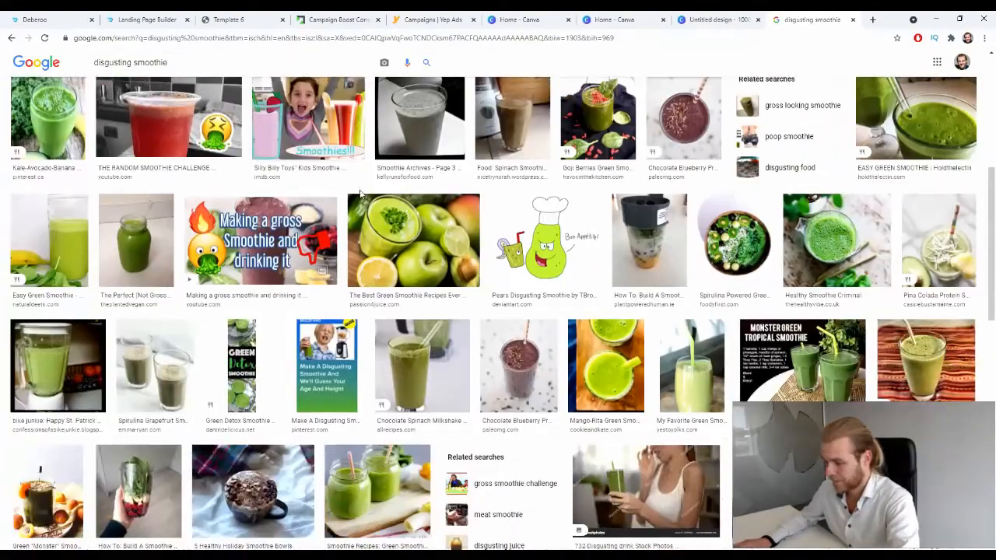
scroll(360, 192, "down", 5)
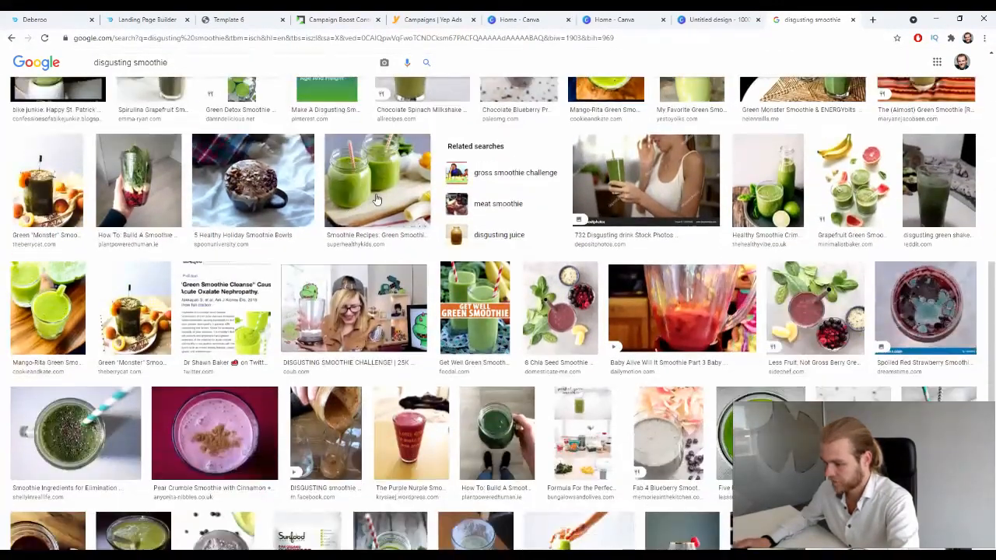
scroll(370, 194, "down", 12)
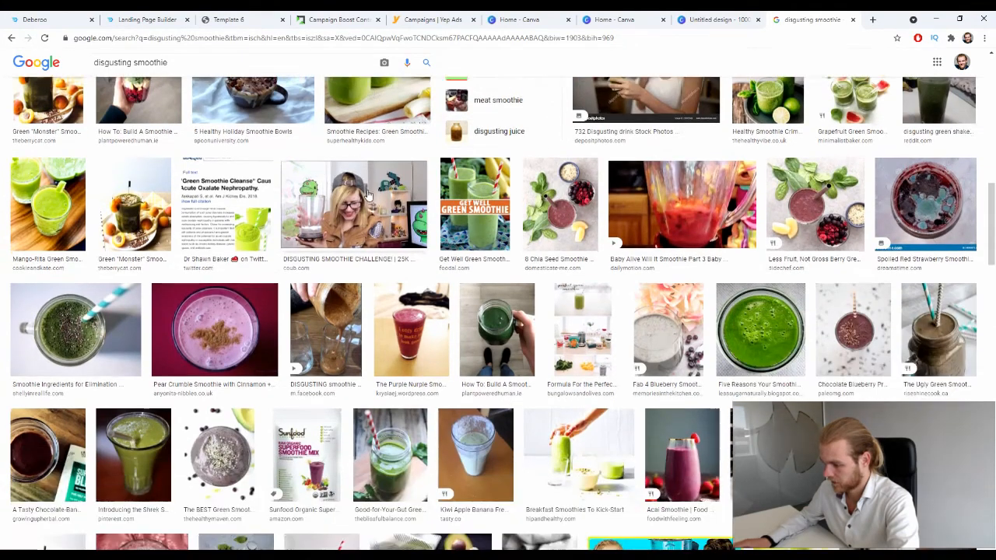
scroll(363, 195, "down", 8)
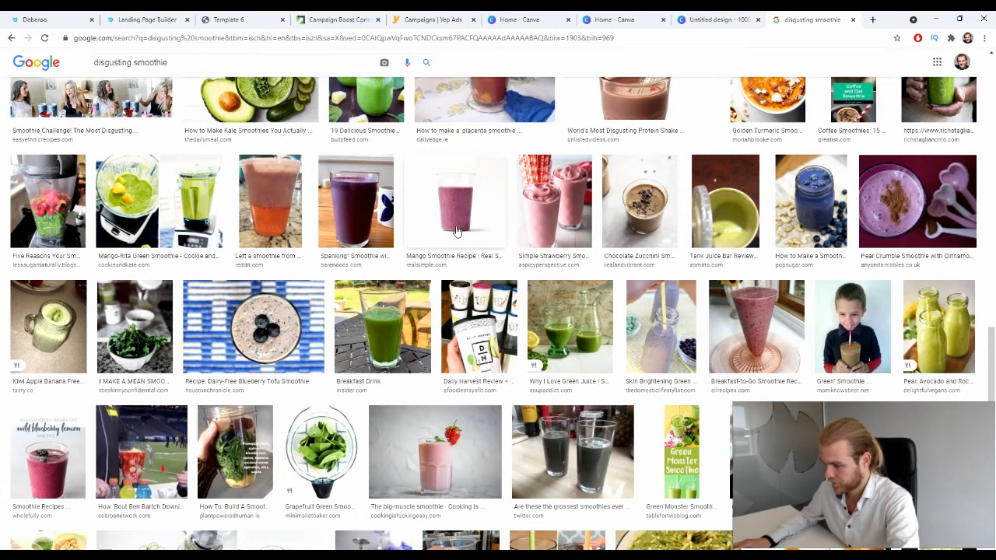
scroll(458, 230, "down", 2)
left_click(565, 368)
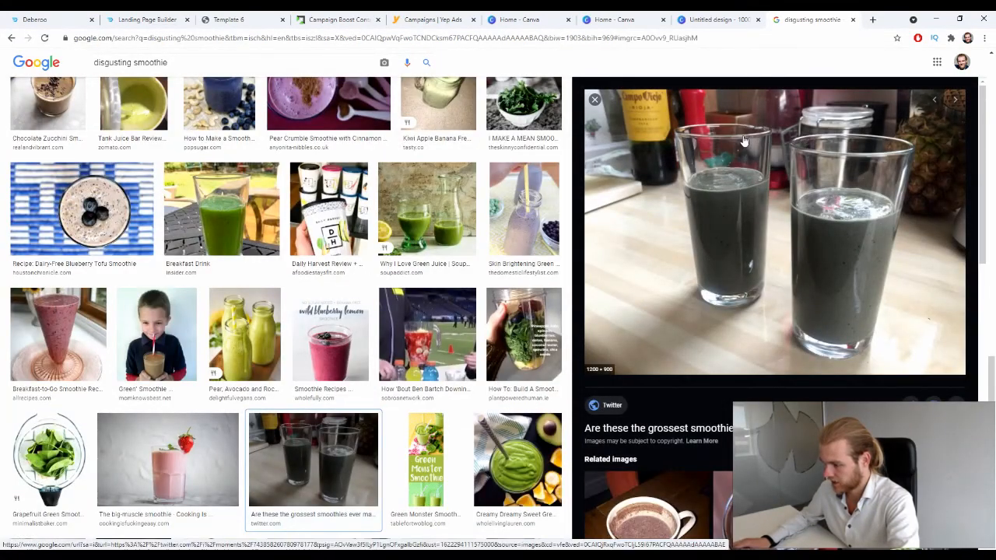
right_click(759, 237)
scroll(759, 237, "down", 3)
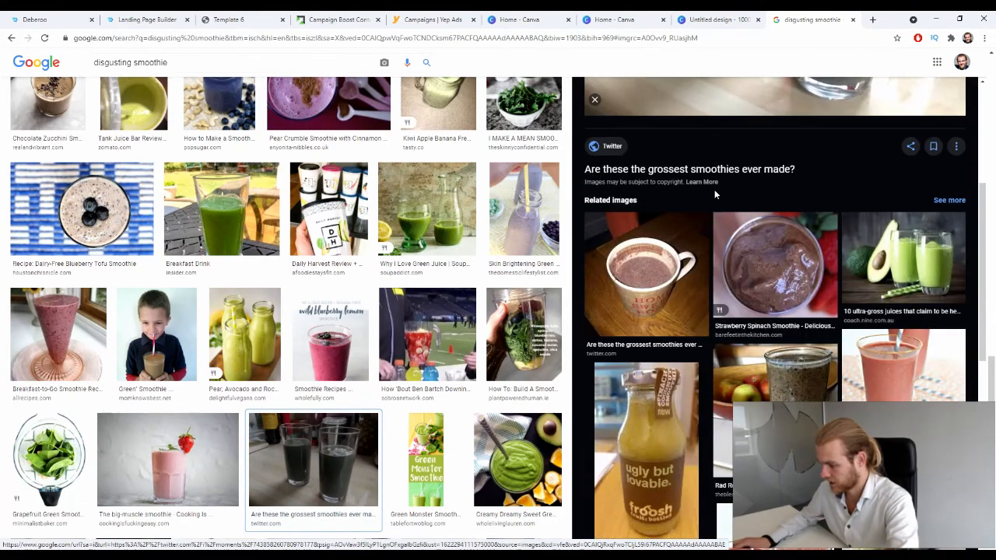
scroll(930, 294, "down", 5)
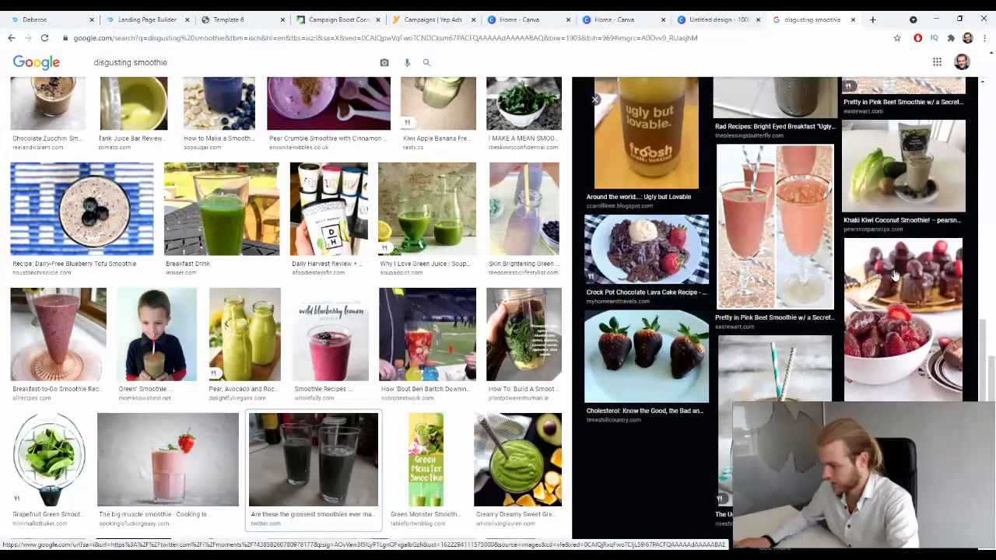
scroll(858, 210, "up", 8)
- Save the previewed photo of the two dark smoothie glasses to the computer as a JPG
right_click(858, 209)
left_click(894, 325)
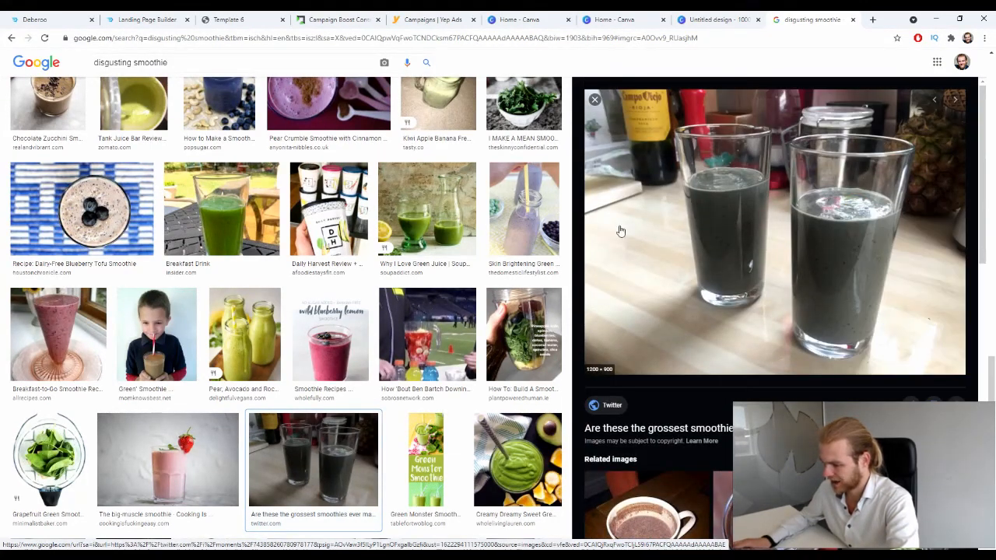
key("Return")
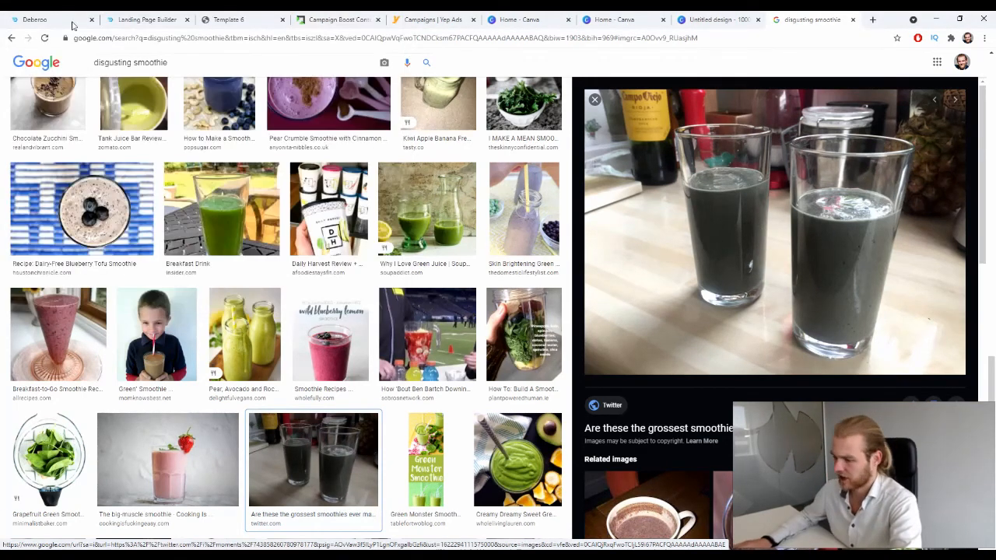
- Switch to the open Canva design and add the saved smoothie photo to its uploaded images
left_click(710, 19)
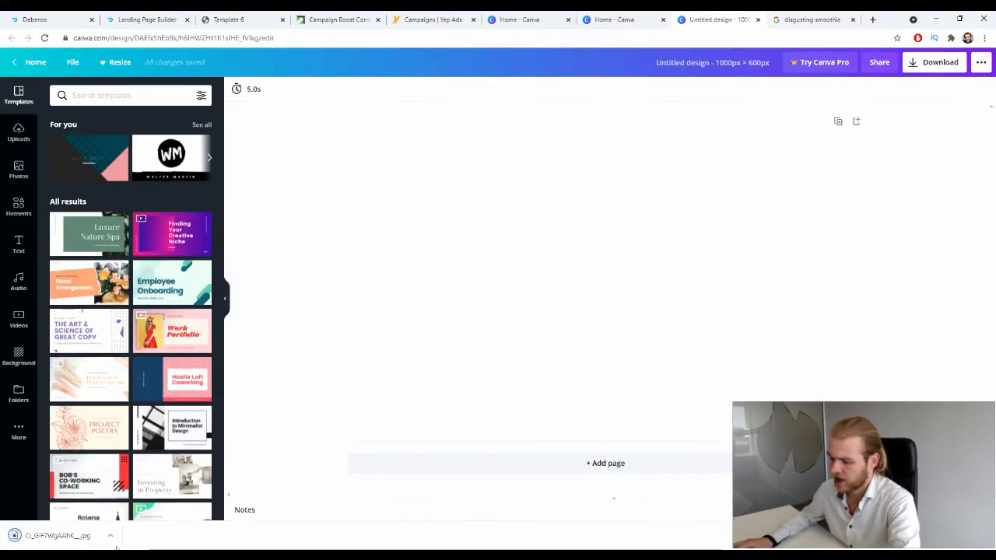
left_click_drag(235, 199, 117, 165)
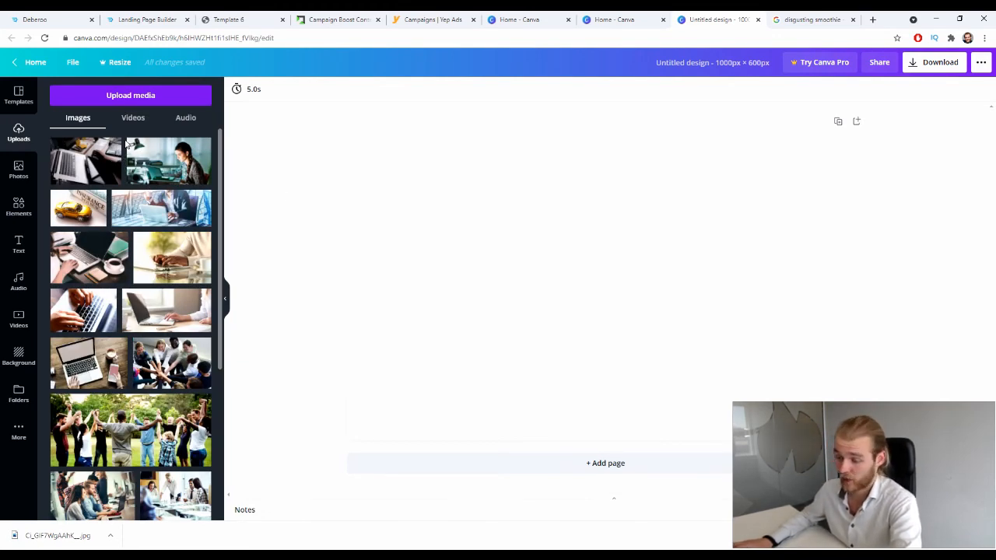
left_click_drag(54, 541, 125, 264)
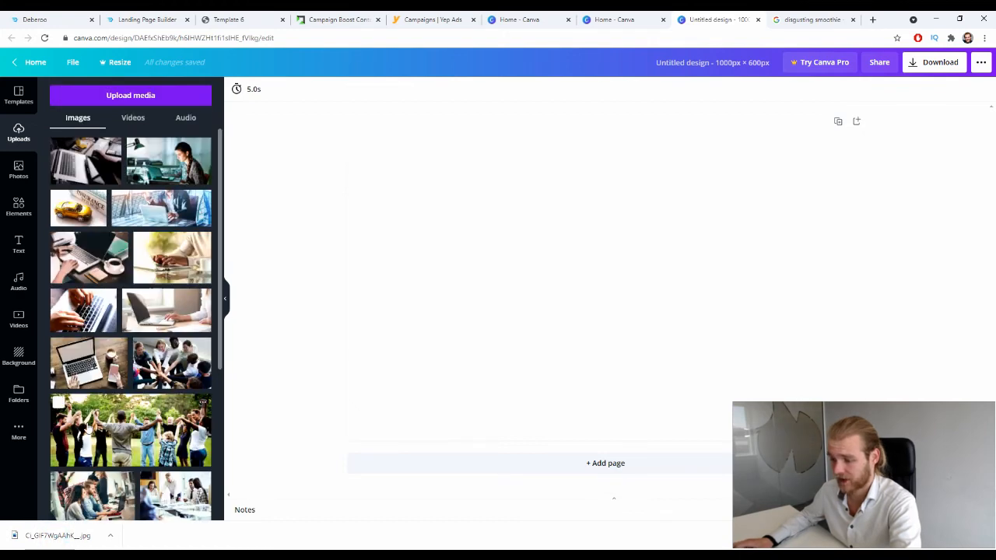
- Fill the 1000 × 600 px page with the uploaded smoothie photo and download the design as a PNG
left_click_drag(122, 165, 423, 183)
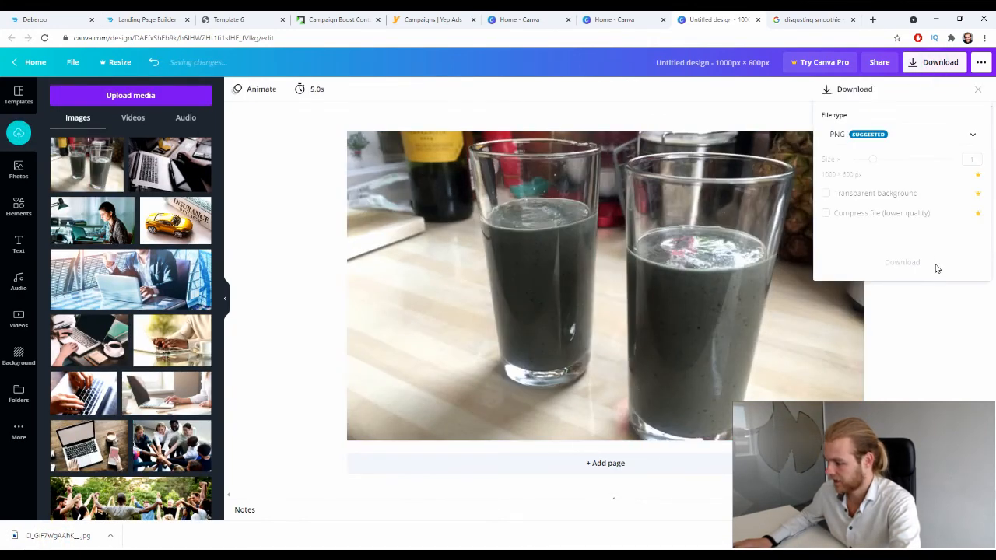
left_click(653, 294)
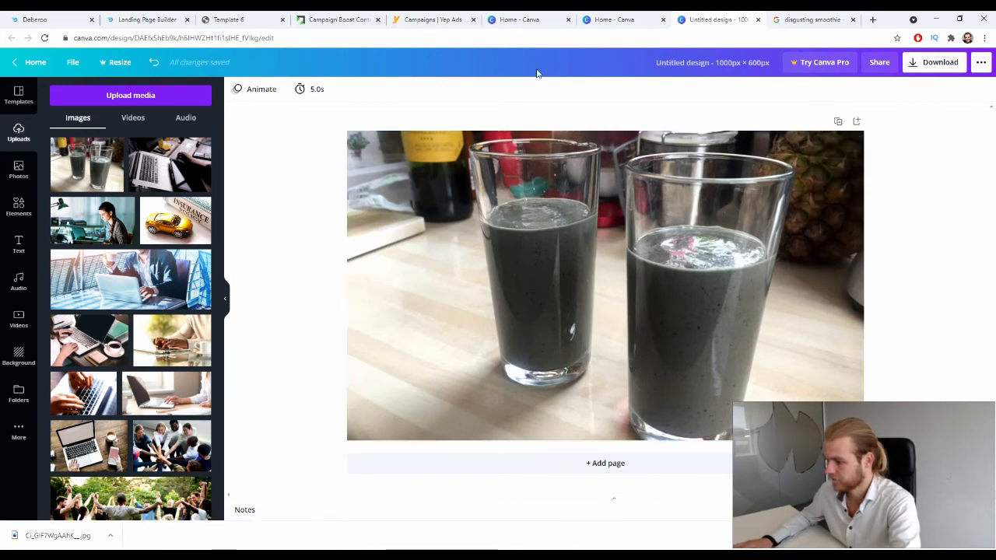
- Switch to the Revcontent boost, set "Untitled design (20).png" as the content's photo, and submit the new content
left_click(358, 16)
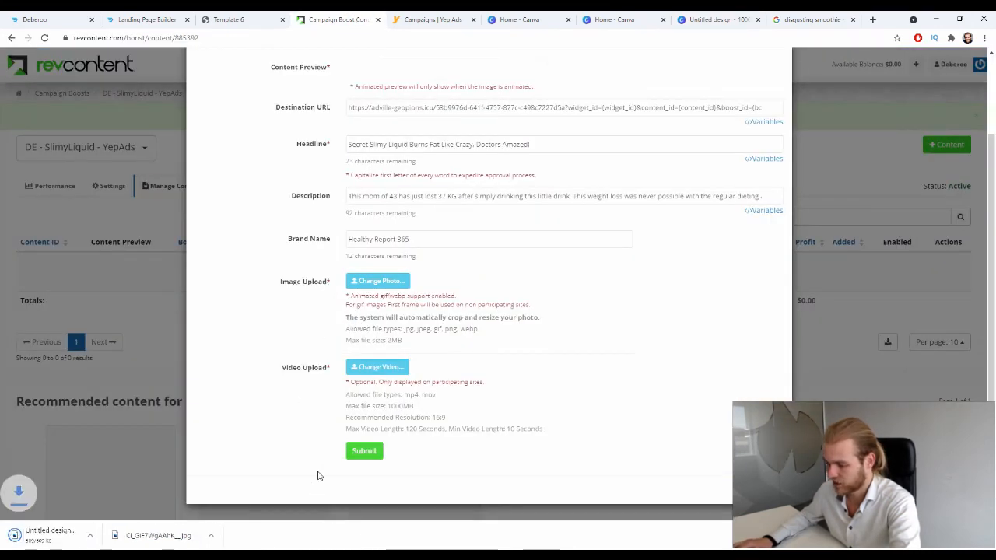
left_click_drag(384, 278, 384, 278)
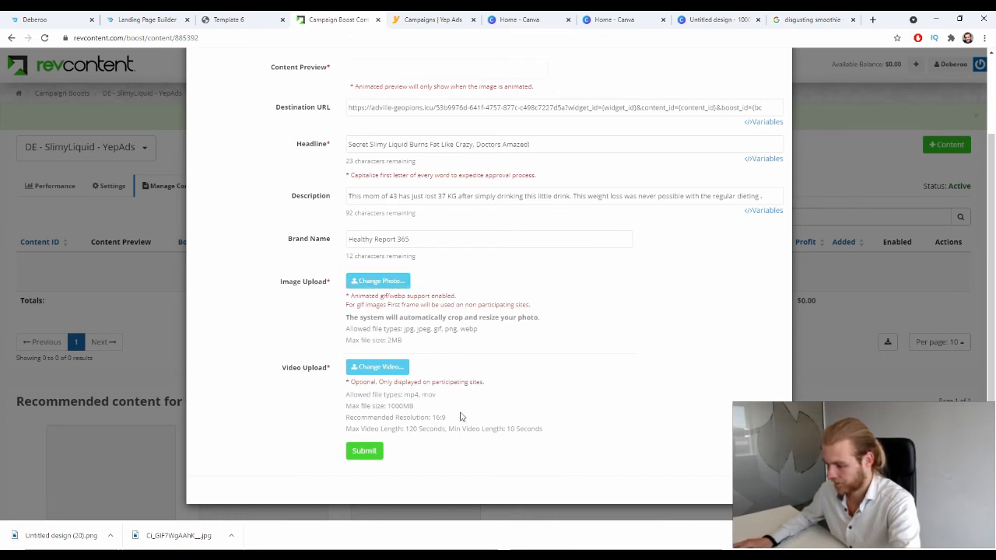
left_click(377, 452)
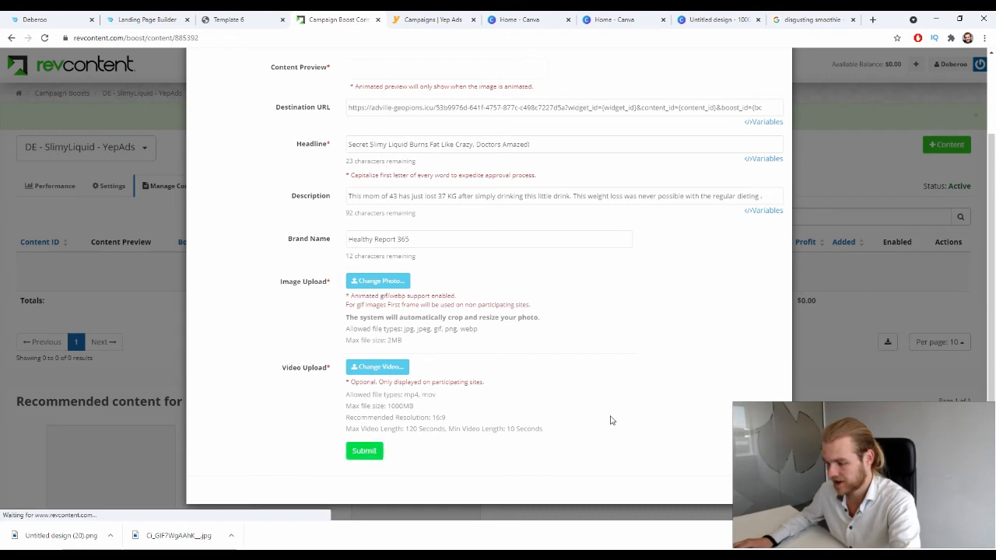